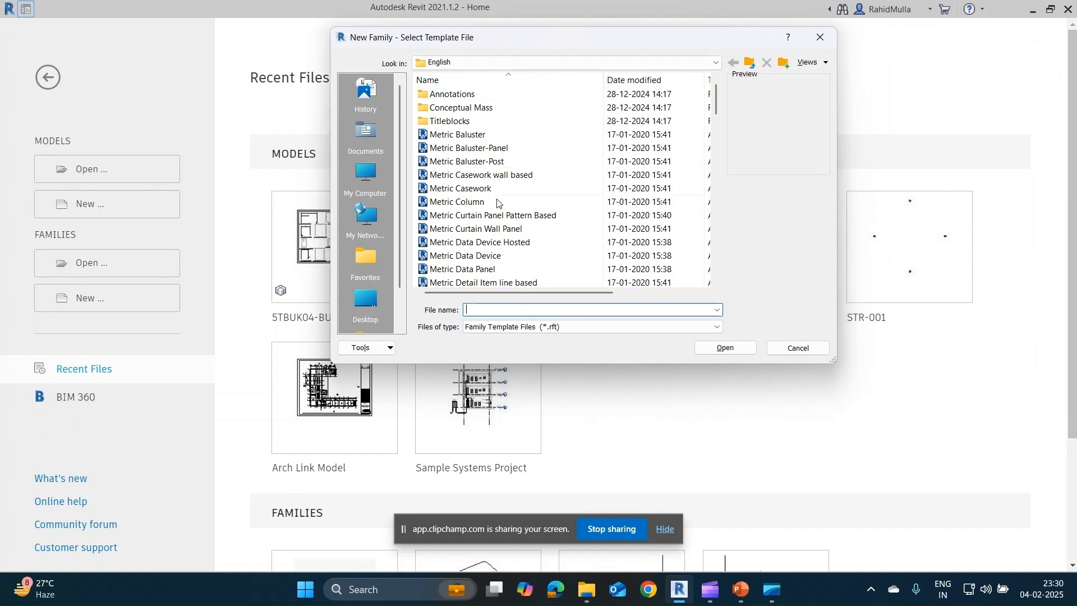
Create a new family from the Metric Generic Model Pattern Based template.
scroll(489, 216, "down", 2)
scroll(489, 217, "up", 2)
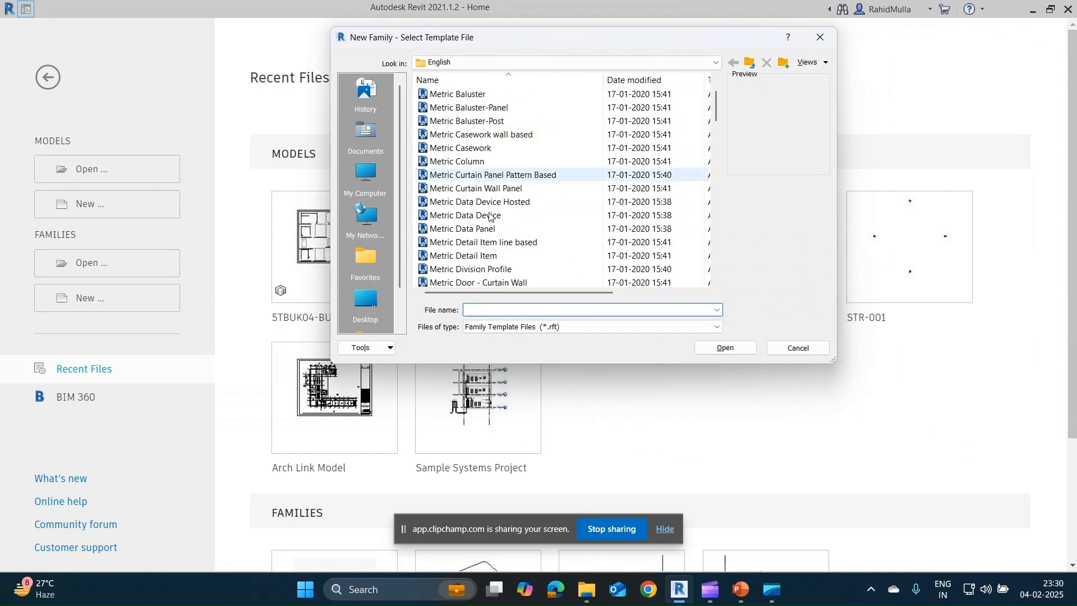
scroll(487, 202, "down", 3)
scroll(486, 197, "down", 5)
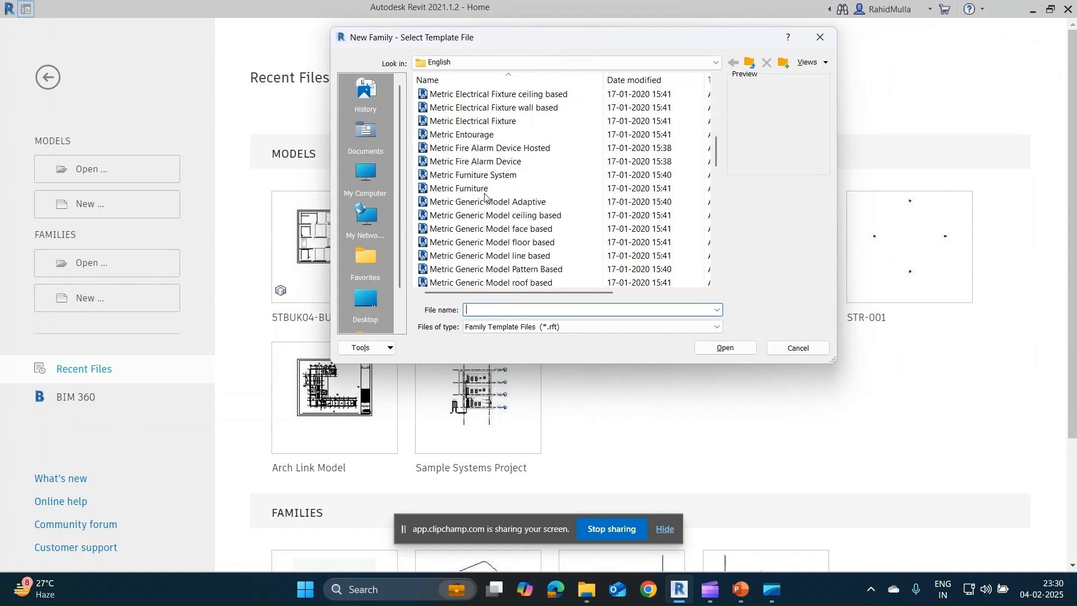
scroll(485, 197, "down", 1)
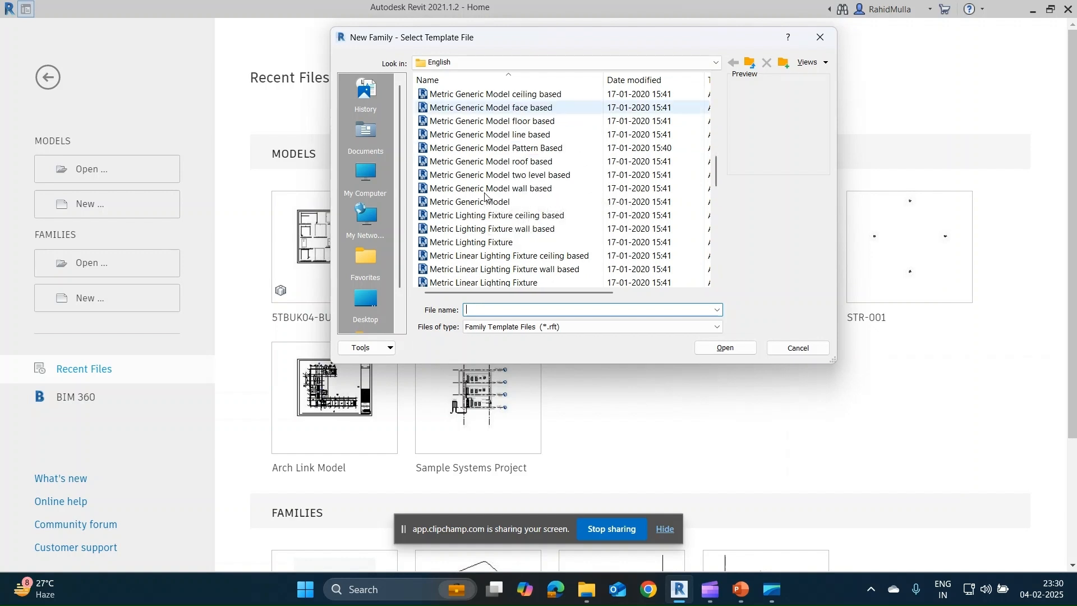
scroll(485, 197, "down", 2)
scroll(486, 196, "up", 2)
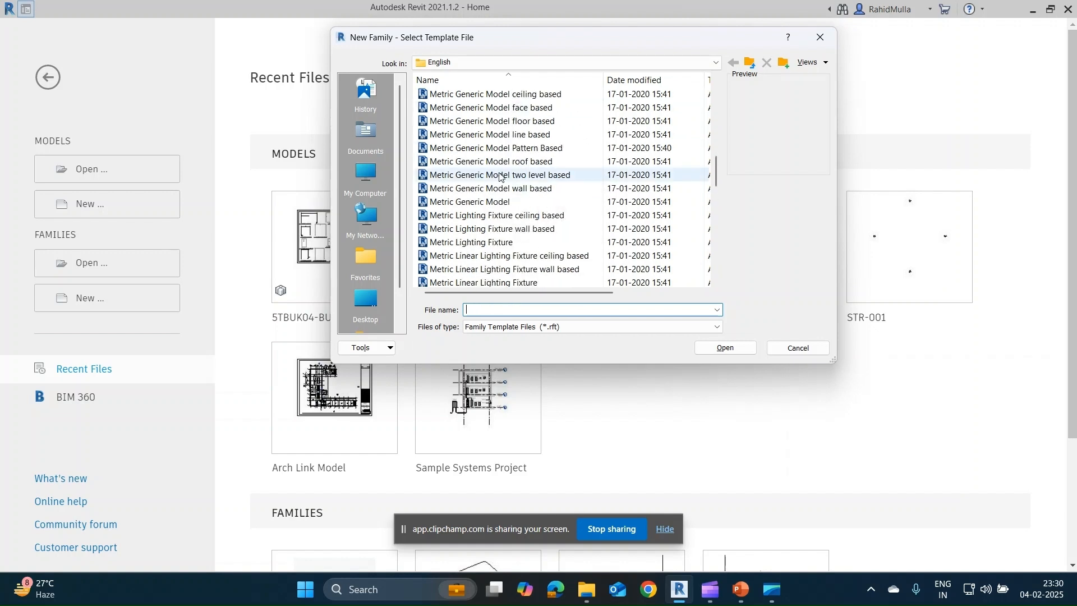
left_click(498, 174)
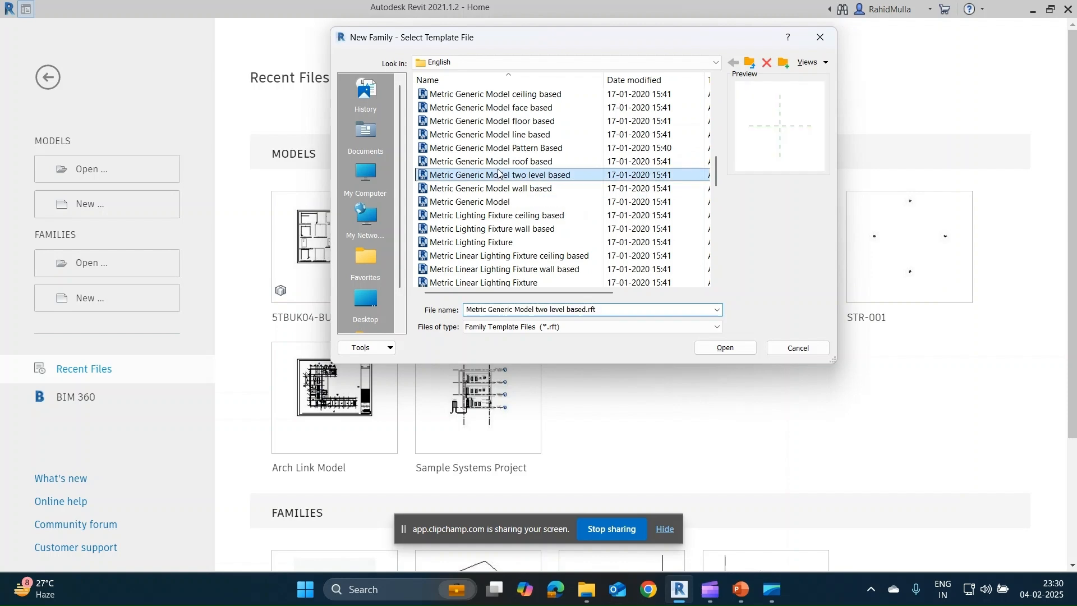
left_click(517, 149)
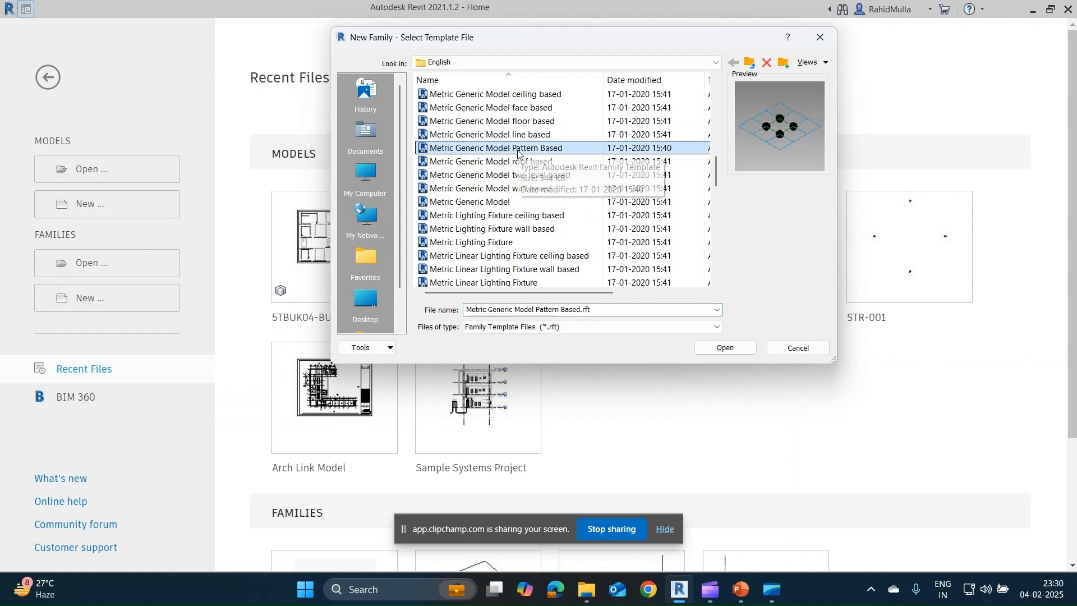
left_click(723, 349)
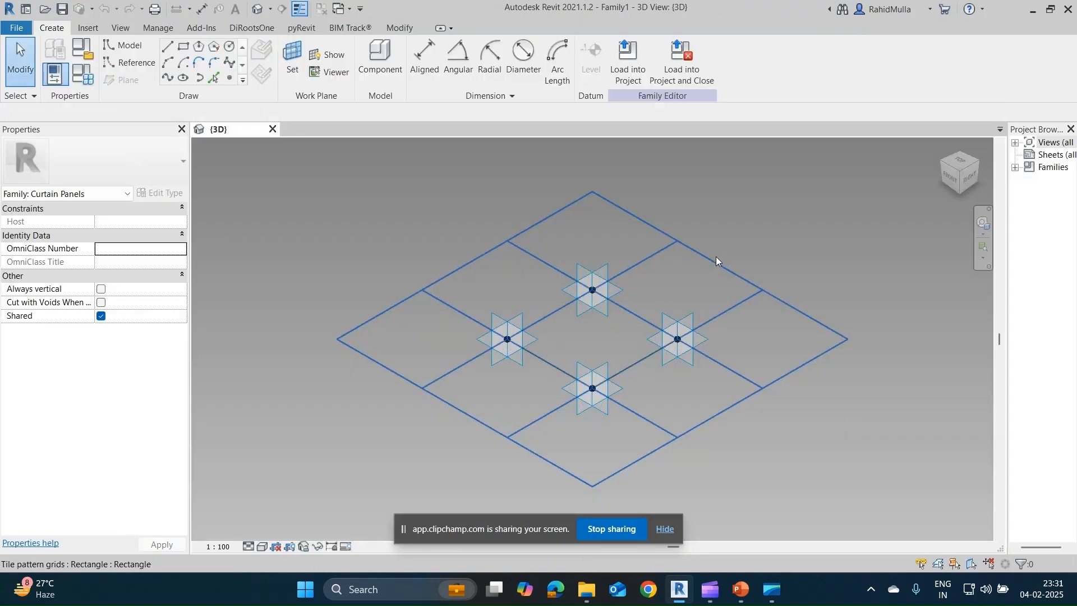
Set the tile pattern grid's horizontal spacing to 400 and vertical spacing to 200, and clear the selection.
left_click(709, 258)
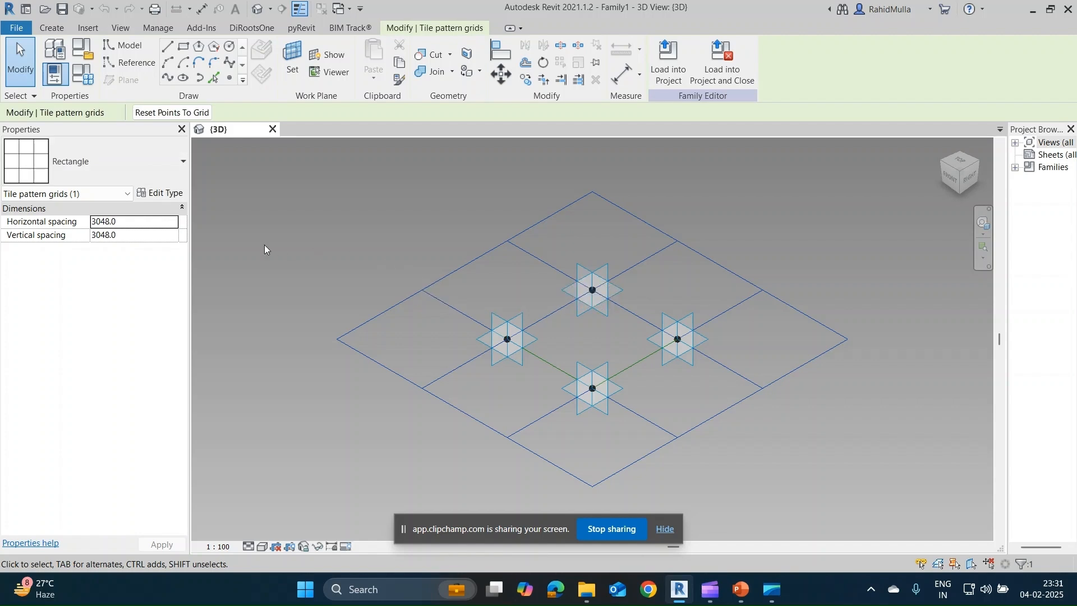
left_click(132, 221)
type("500")
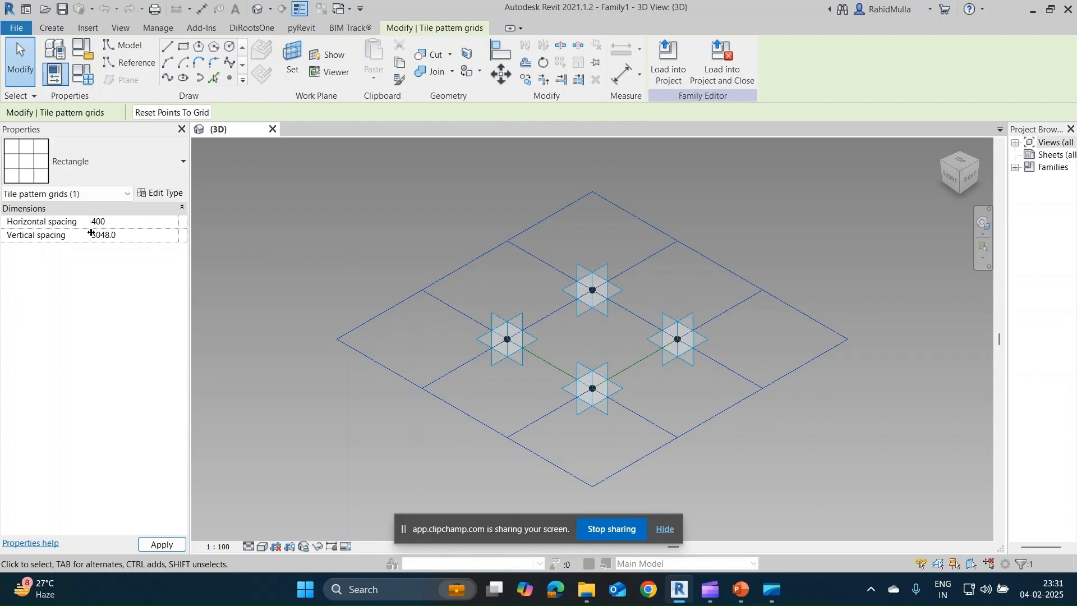
left_click(125, 235)
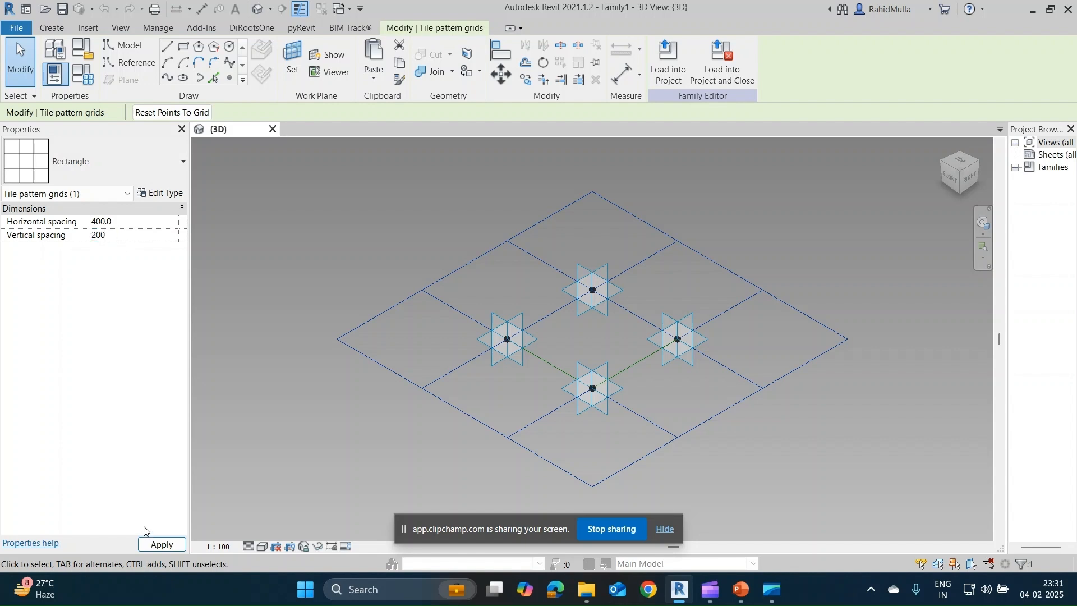
left_click(145, 551)
scroll(358, 332, "up", 5)
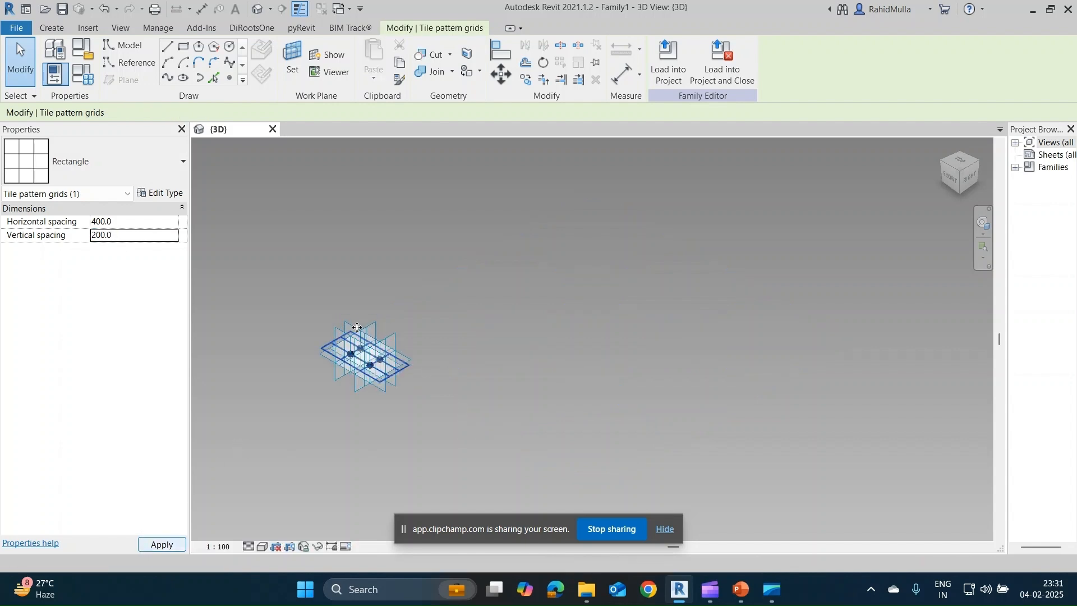
middle_click_drag(426, 374, 493, 353, "shift")
scroll(429, 402, "up", 2)
scroll(430, 402, "up", 2)
middle_click_drag(429, 402, 375, 345, "shift")
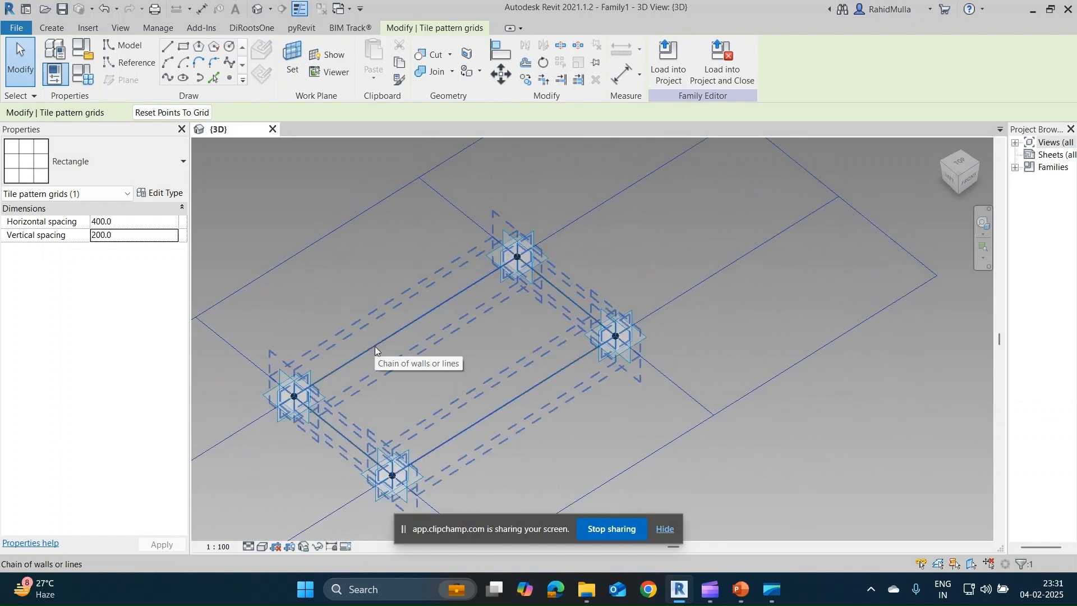
scroll(334, 378, "up", 2)
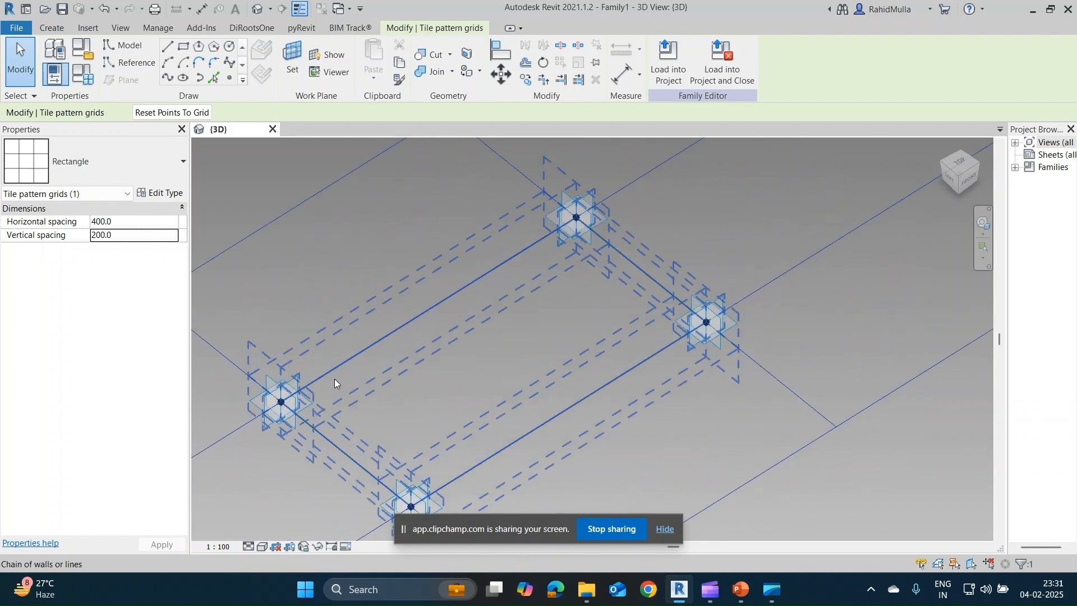
middle_click_drag(342, 381, 392, 360)
left_click(392, 355)
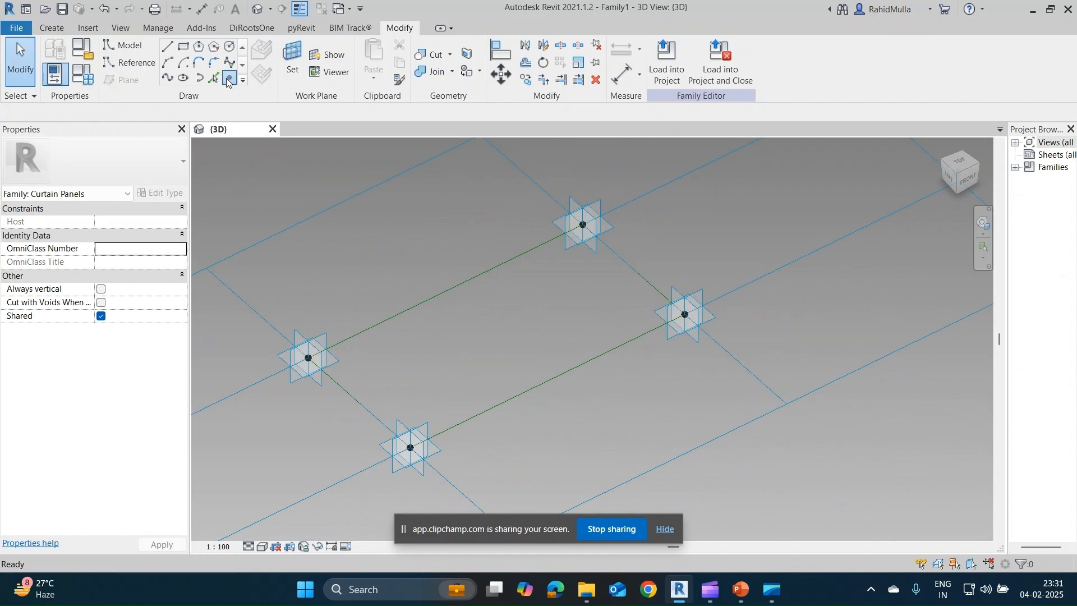
Place eight reference points on the faces of the central rectangle's reference lines, one near each end of every line.
left_click(228, 79)
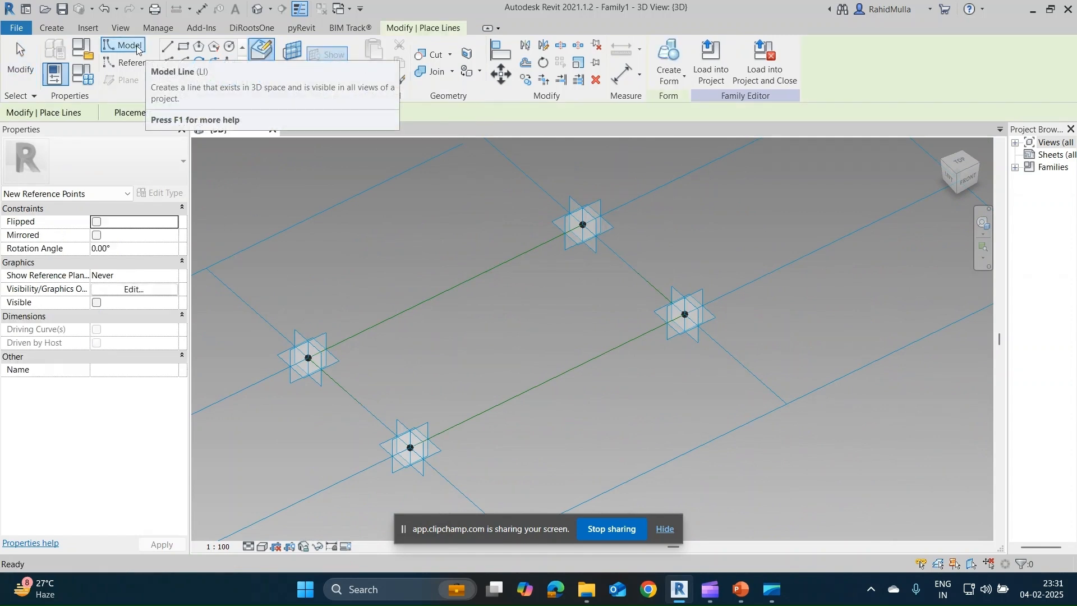
left_click(267, 54)
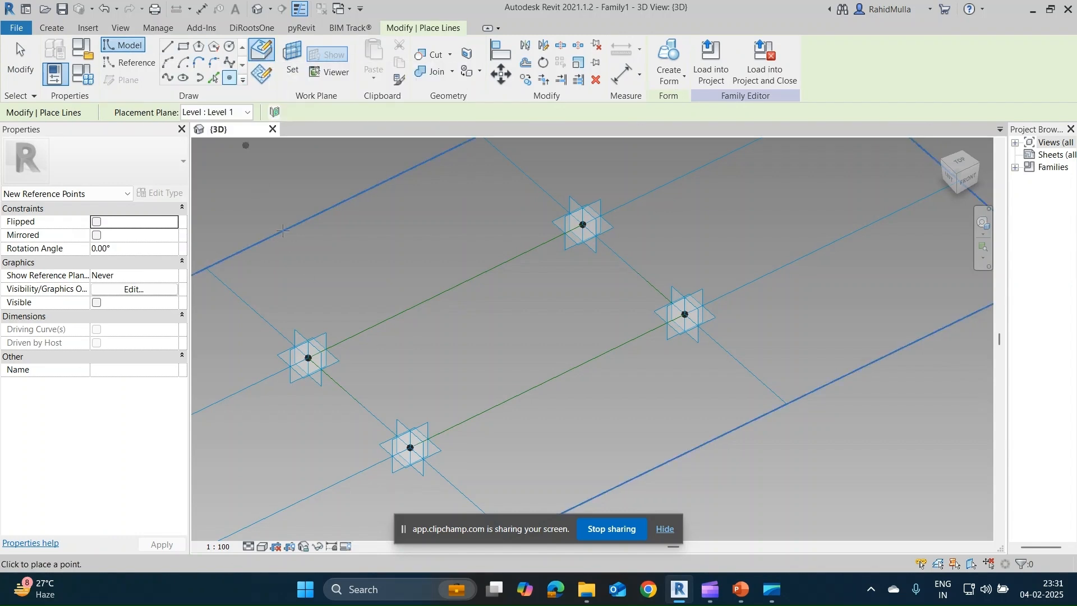
left_click(351, 337)
left_click(436, 435)
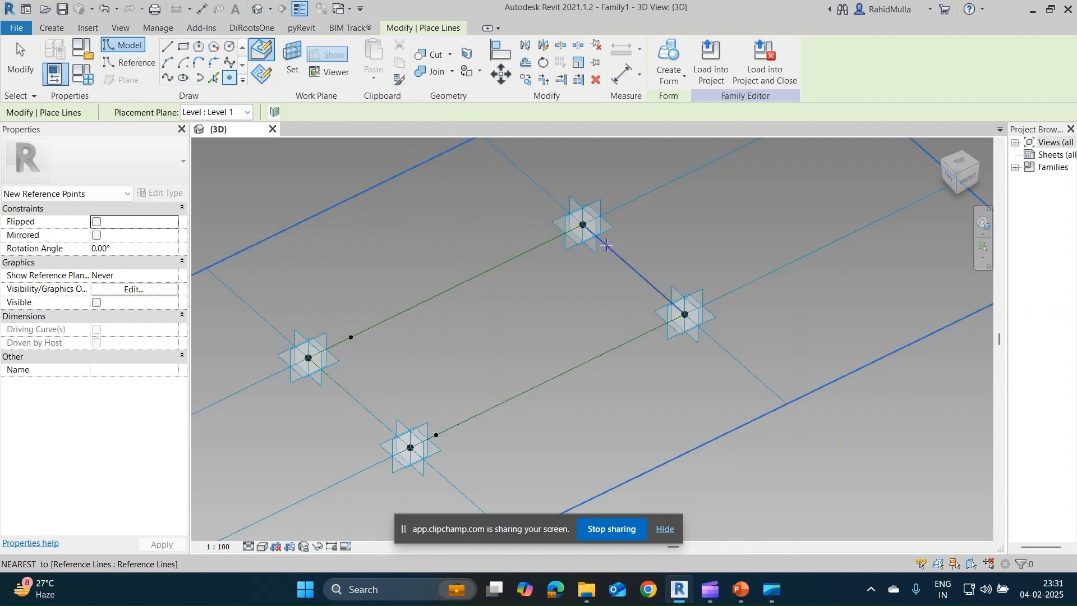
left_click(604, 243)
left_click(656, 288)
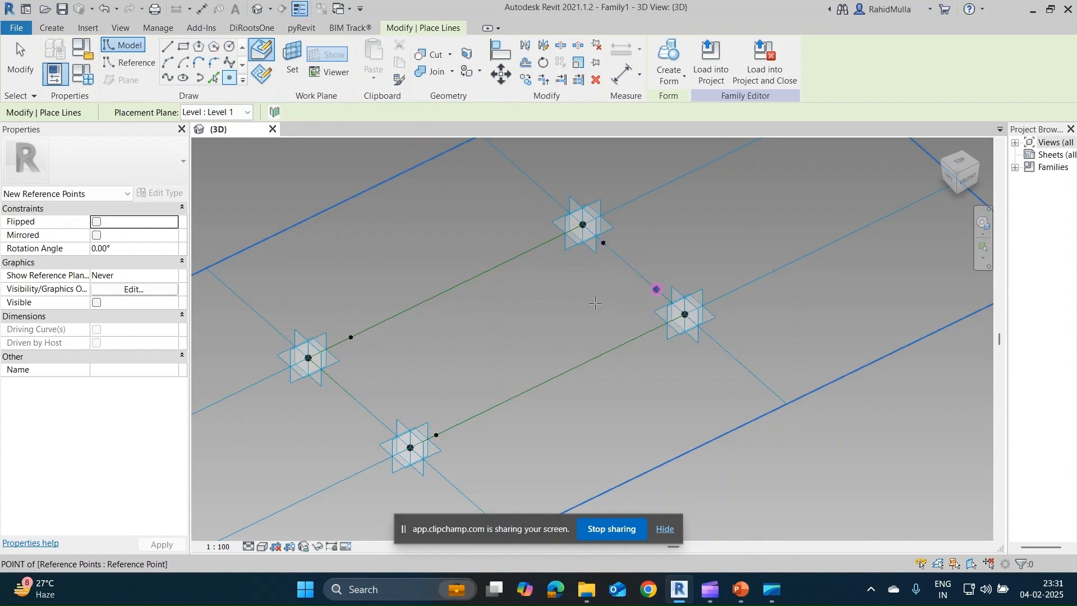
left_click(325, 373)
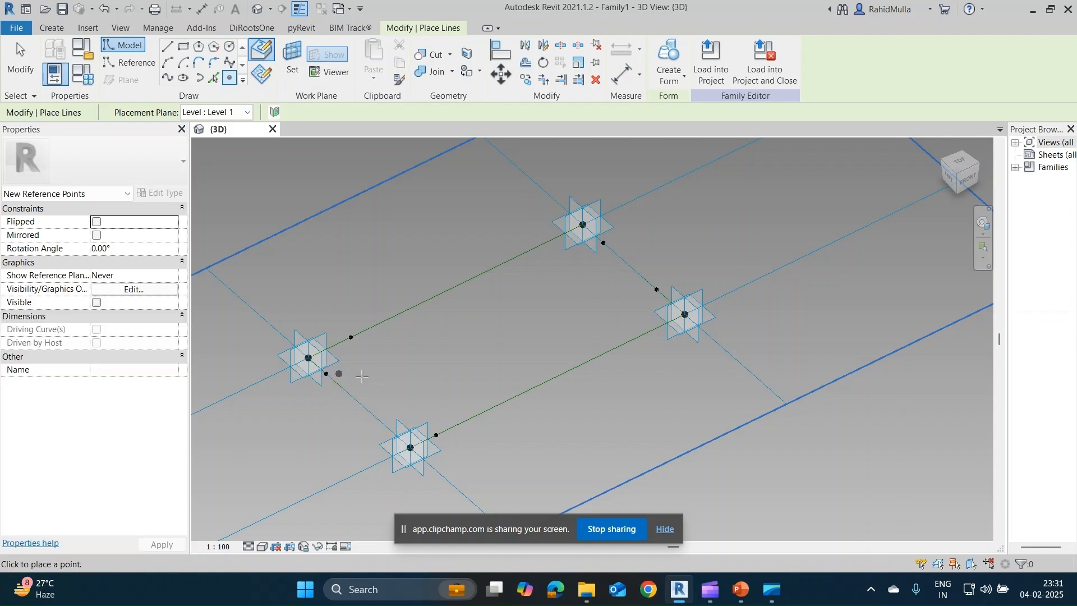
left_click(373, 415)
left_click(558, 236)
left_click(640, 339)
key("Escape")
key("Escape")
Set the reference point near the left end of the back long edge to Segment Length 2.5, measured from End.
middle_click_drag(594, 283, 452, 335, "shift")
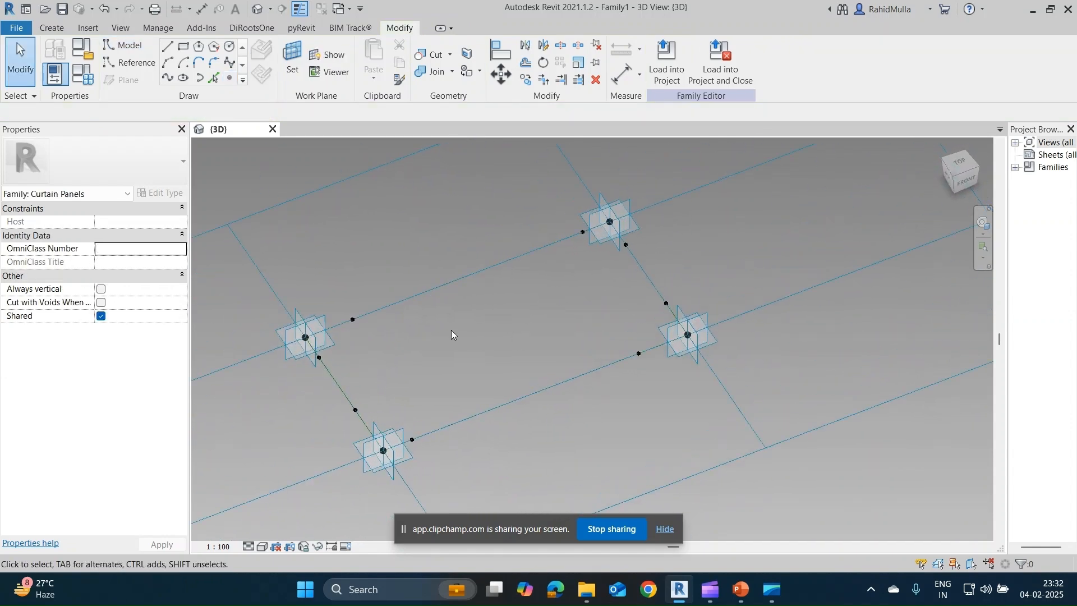
scroll(396, 297, "up", 3)
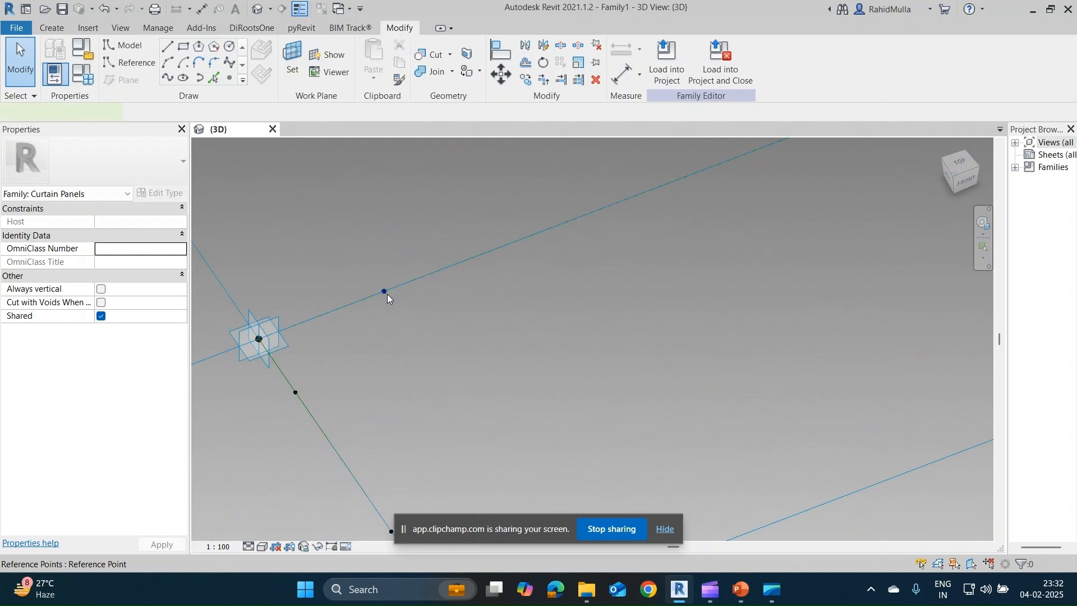
left_click(385, 293)
left_click(170, 374)
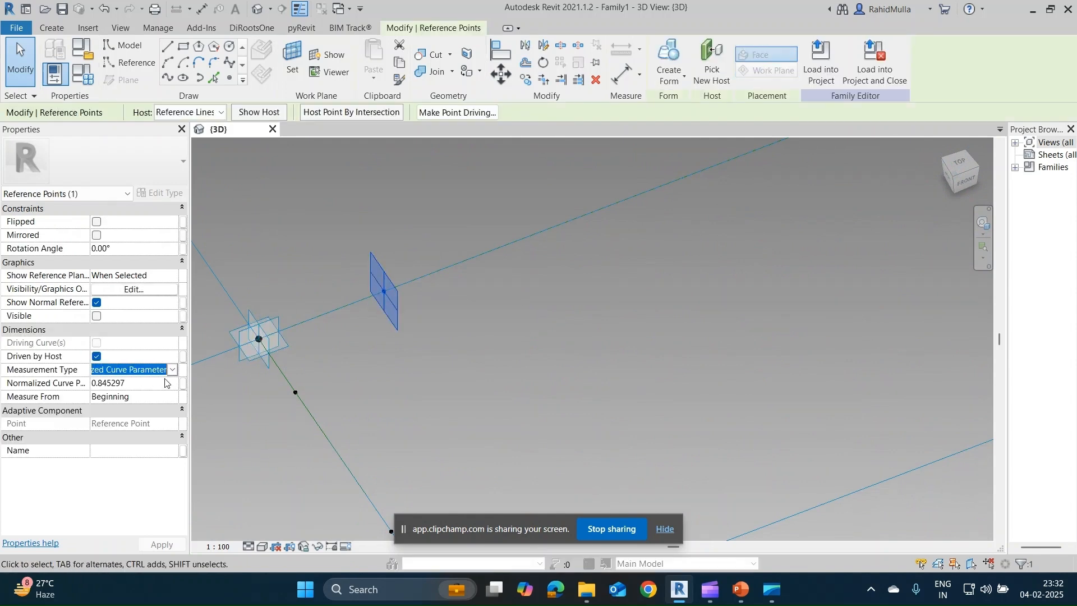
left_click(172, 373)
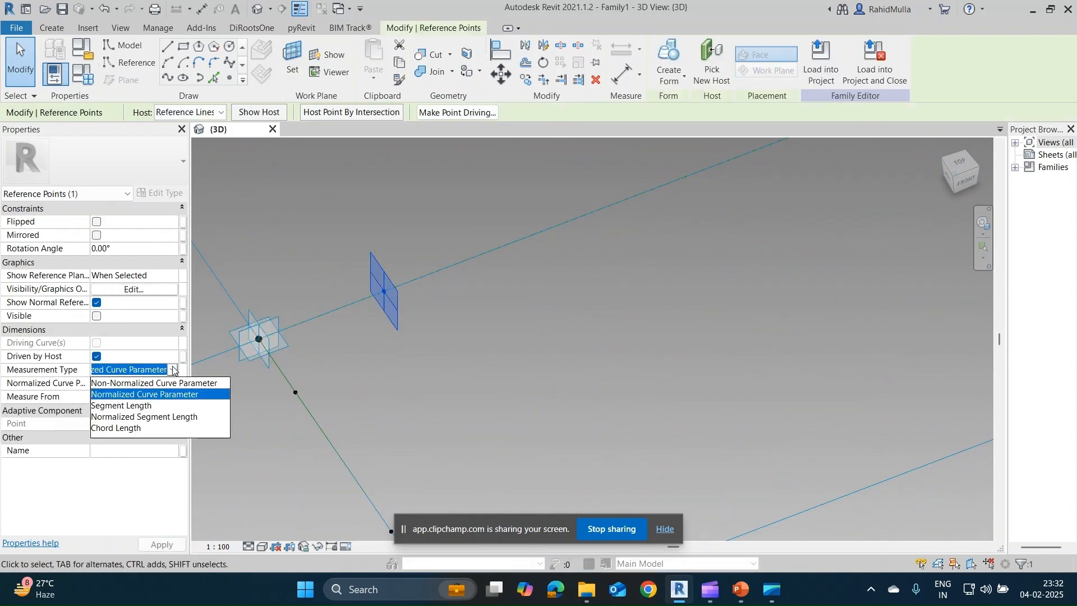
left_click(135, 405)
left_click(173, 400)
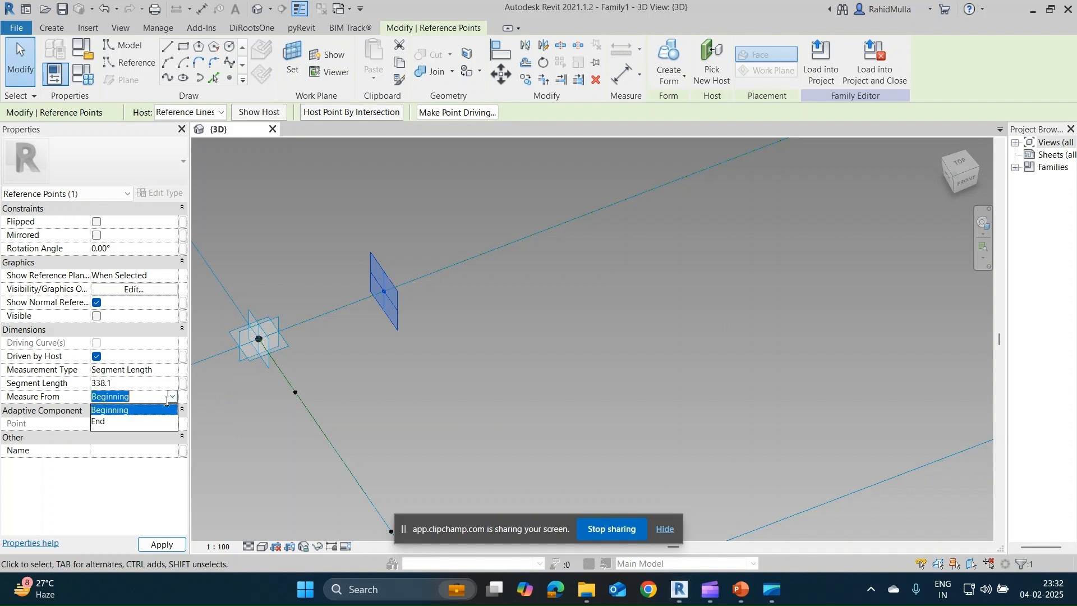
left_click(119, 422)
left_click(121, 383)
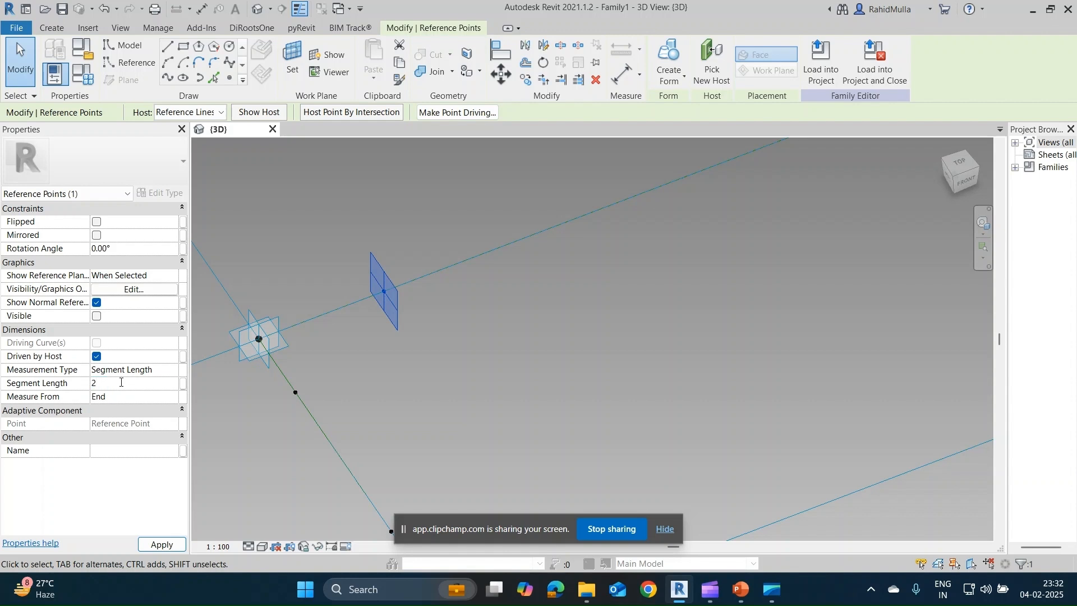
left_click(159, 544)
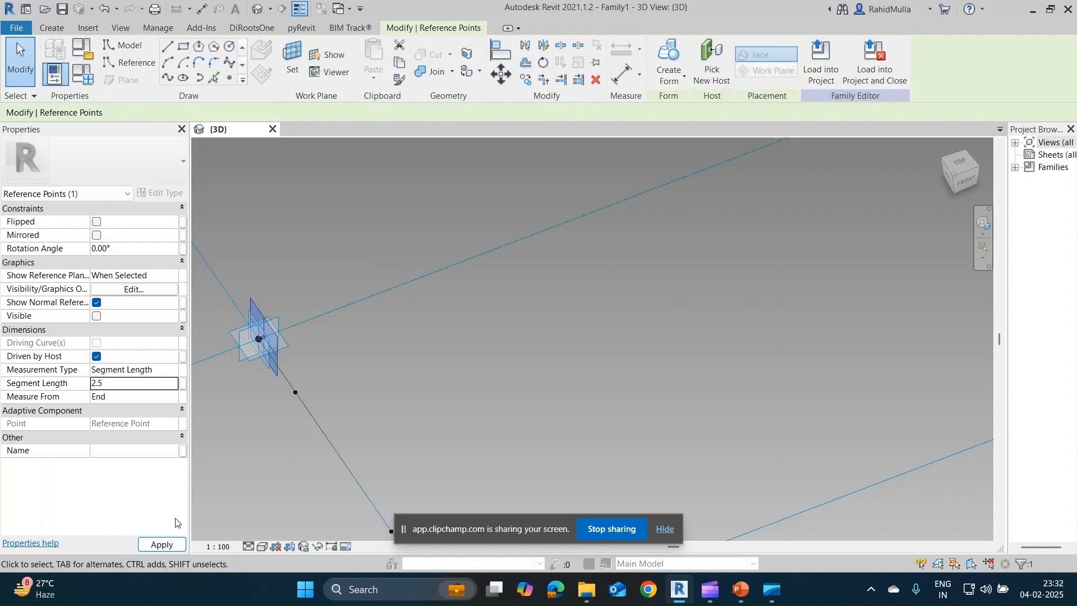
Set the reference point near the right end of the back long edge to Segment Length 2.5, measured from Beginning.
scroll(279, 330, "up", 5)
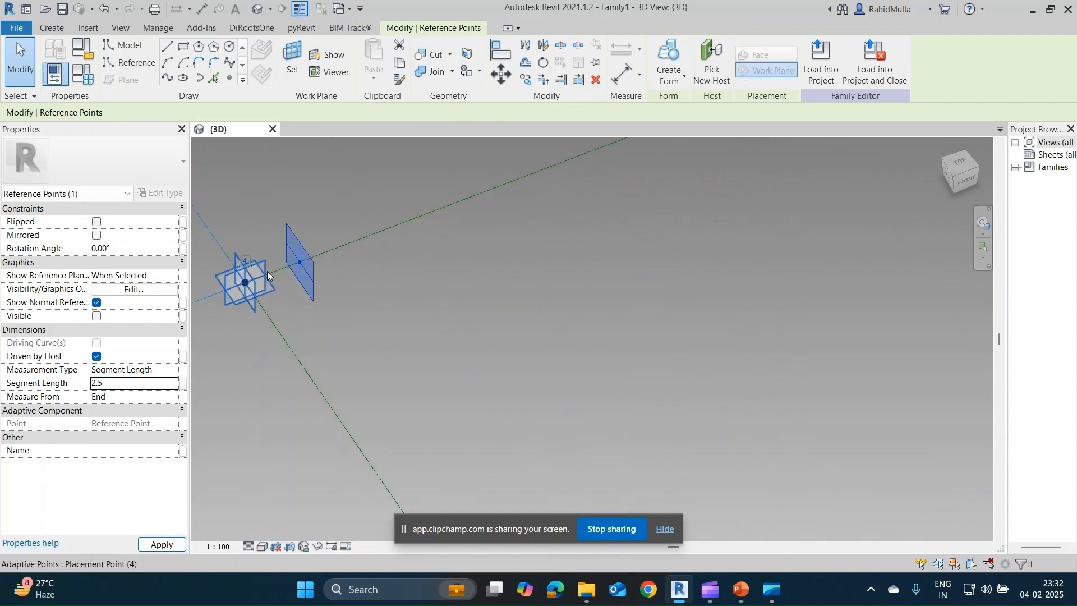
scroll(302, 269, "down", 5)
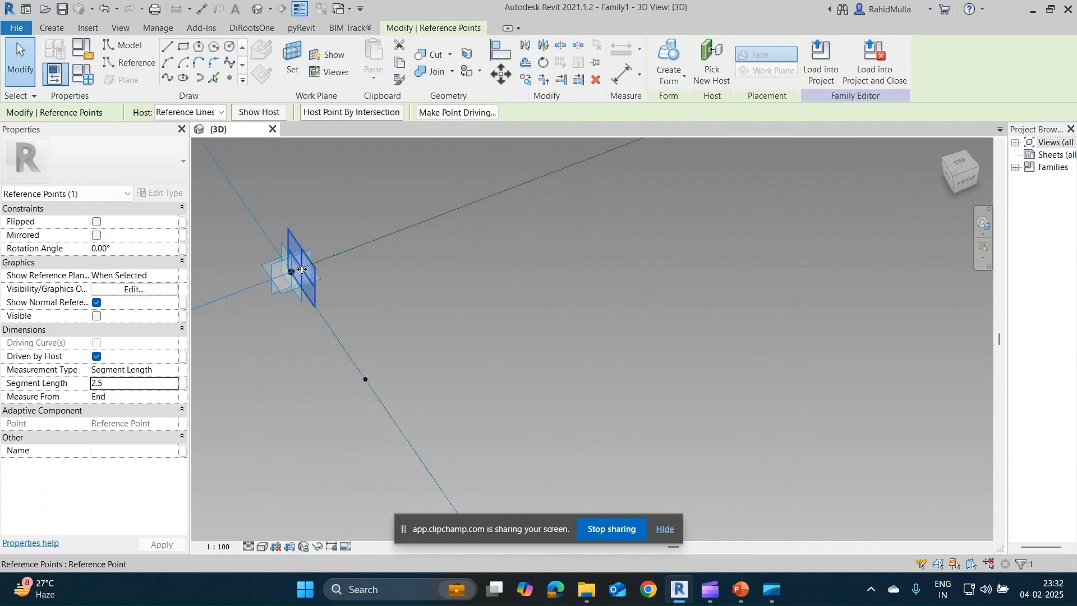
scroll(401, 275, "up", 6)
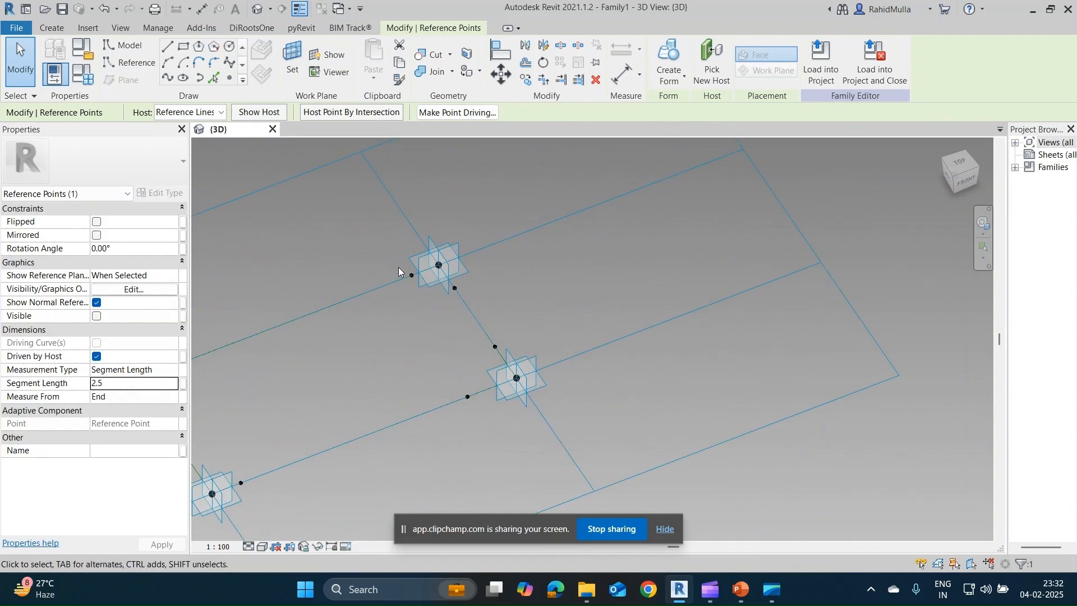
left_click(438, 292)
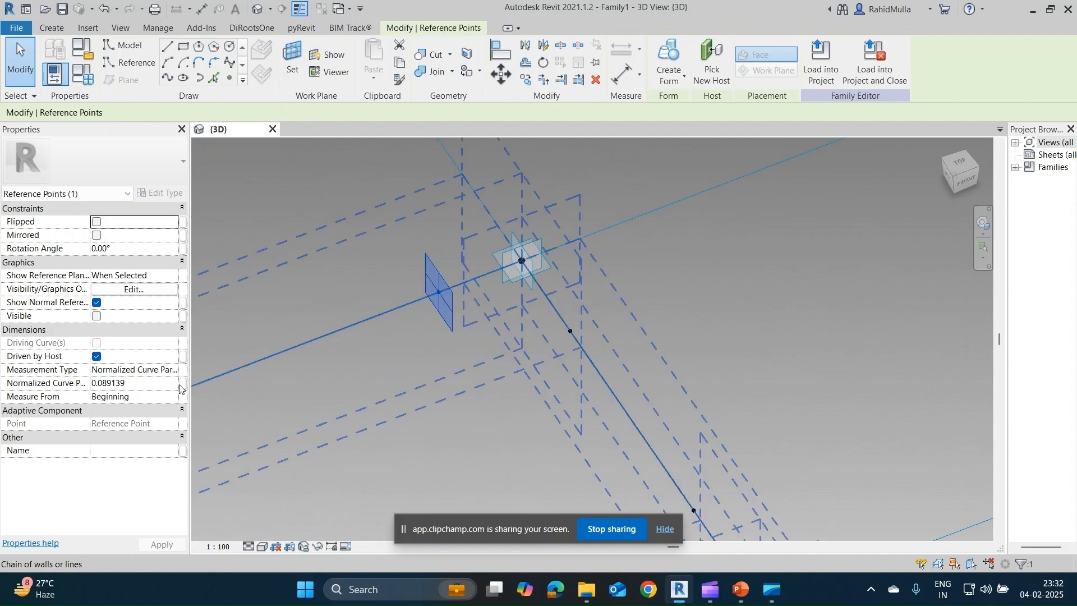
left_click(177, 370)
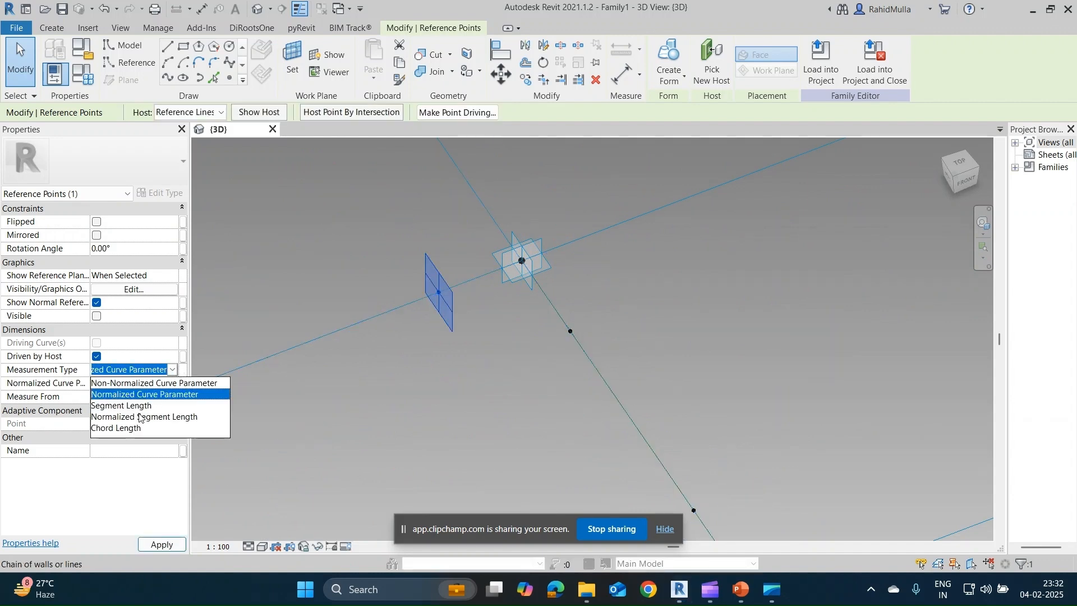
left_click(140, 405)
left_click(175, 384)
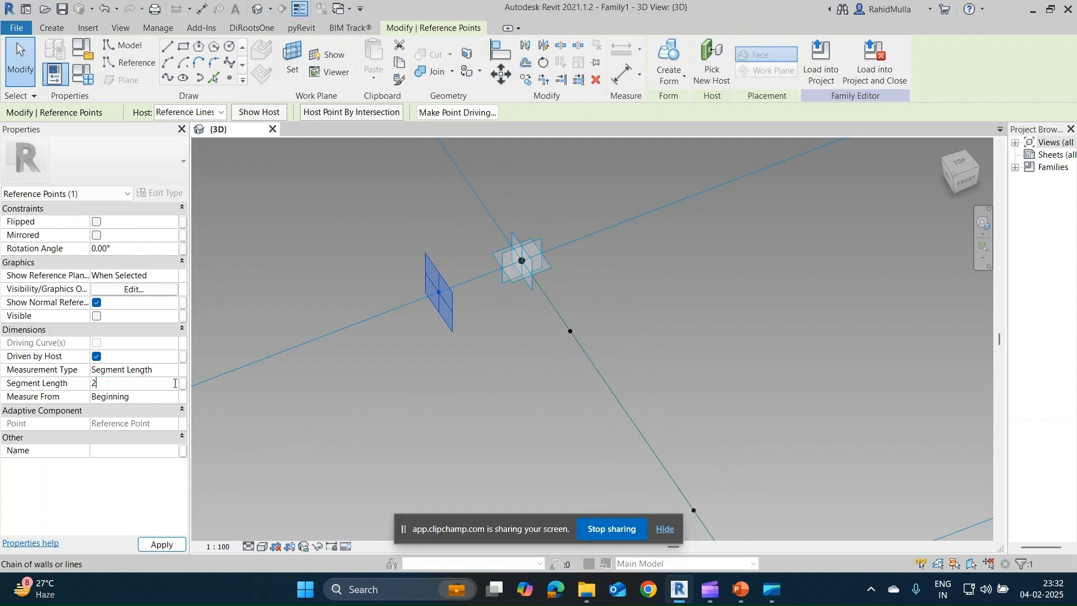
left_click(162, 544)
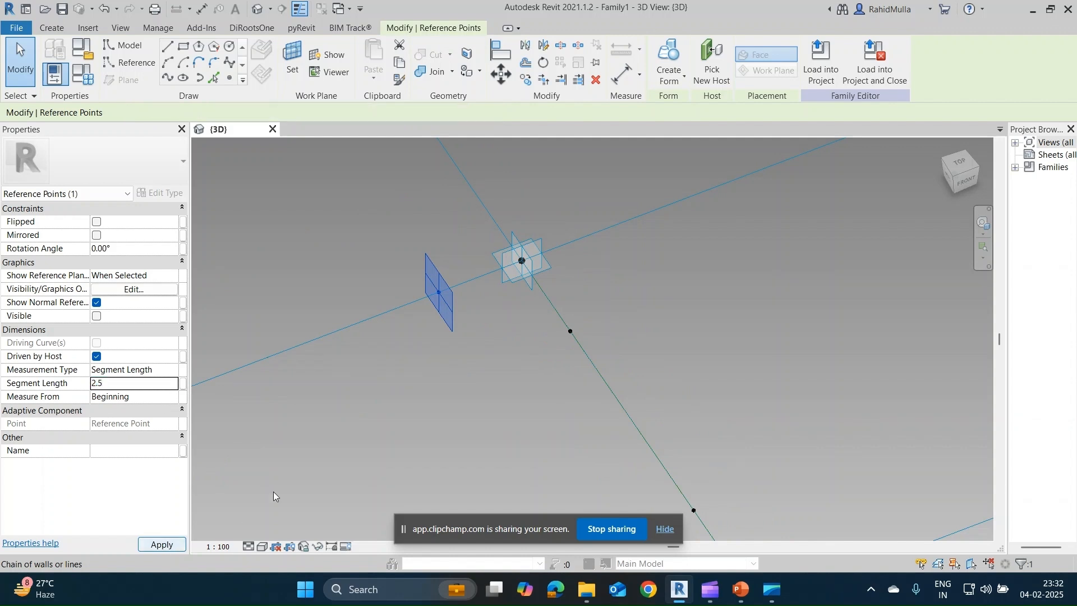
Set Measurement Type to Segment Length for the remaining reference points on the two short edges and the front long edge.
scroll(455, 362, "down", 3)
scroll(506, 346, "up", 3)
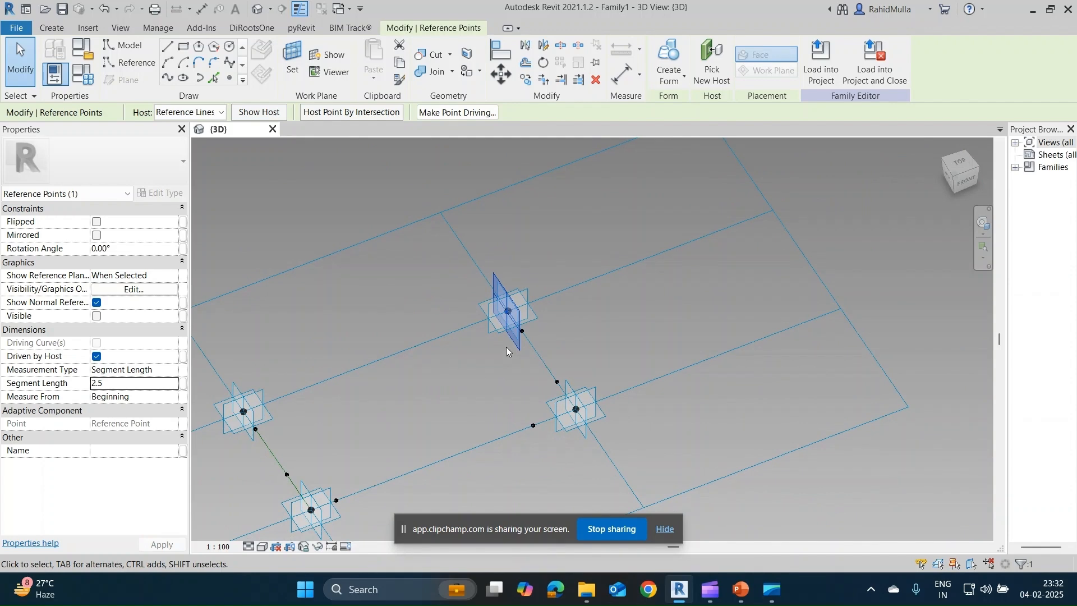
left_click(530, 323, "ctrl")
left_click(583, 401, "ctrl")
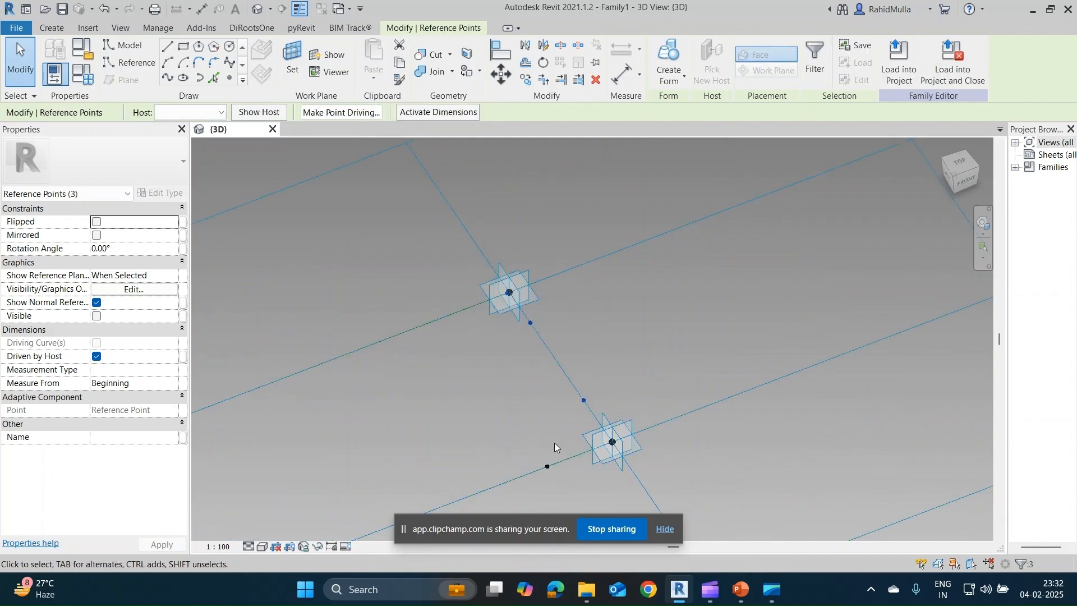
left_click(547, 466, "ctrl")
scroll(550, 466, "down", 2)
middle_click_drag(496, 421, 623, 318)
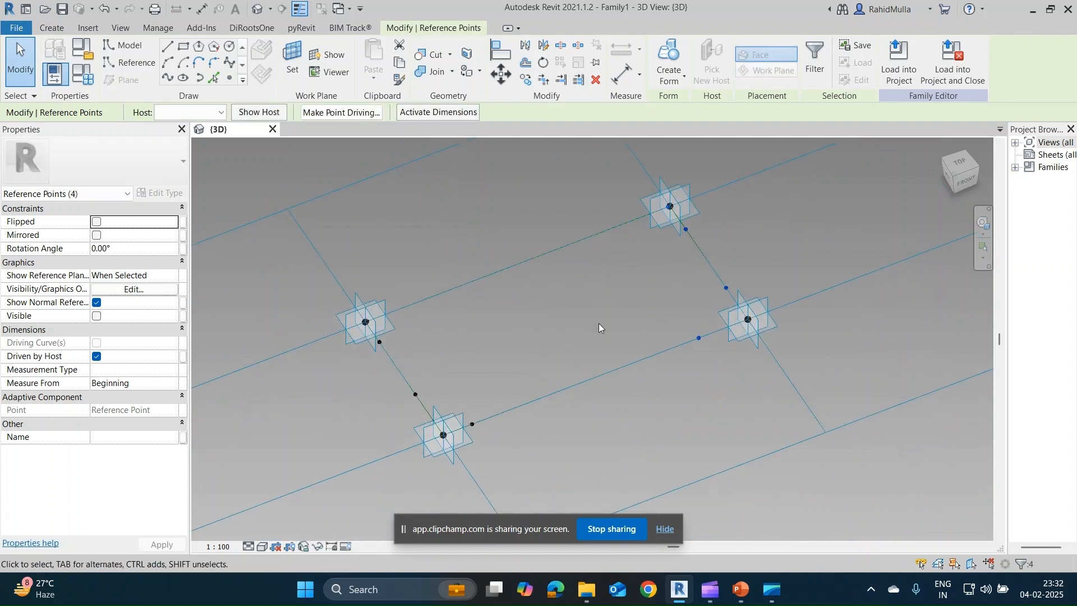
scroll(436, 355, "up", 2)
left_click(349, 336, "ctrl")
left_click(405, 415, "ctrl")
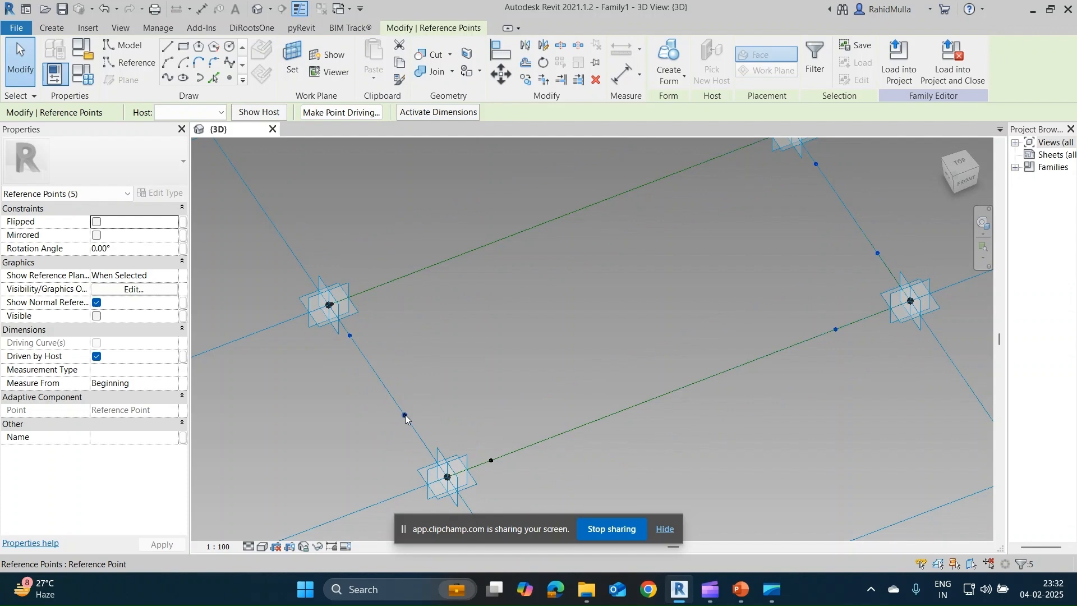
left_click(498, 463, "ctrl")
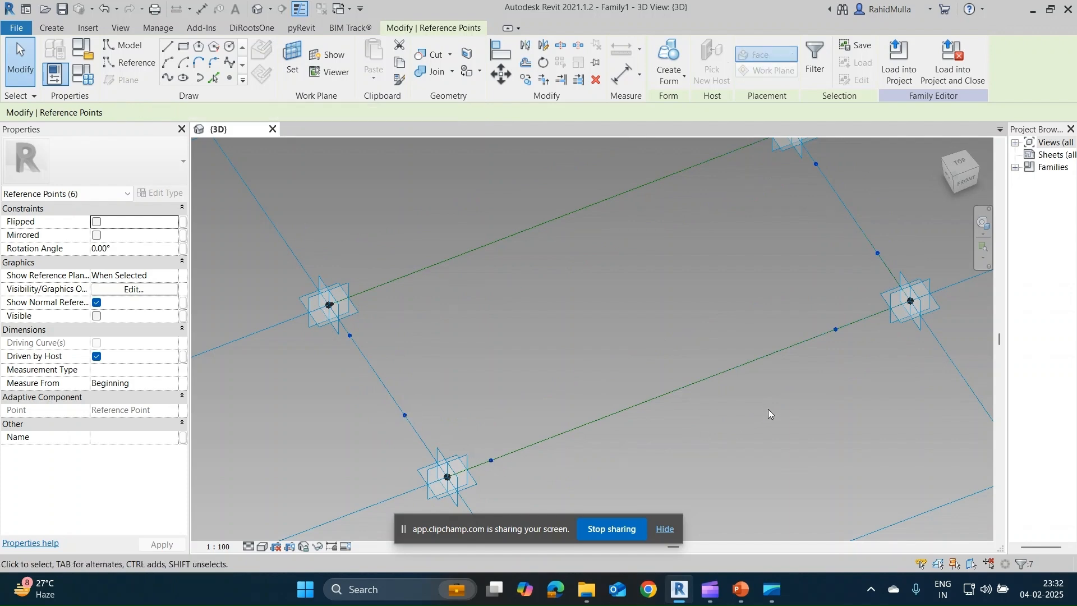
left_click(177, 369)
left_click(173, 369)
left_click(118, 402)
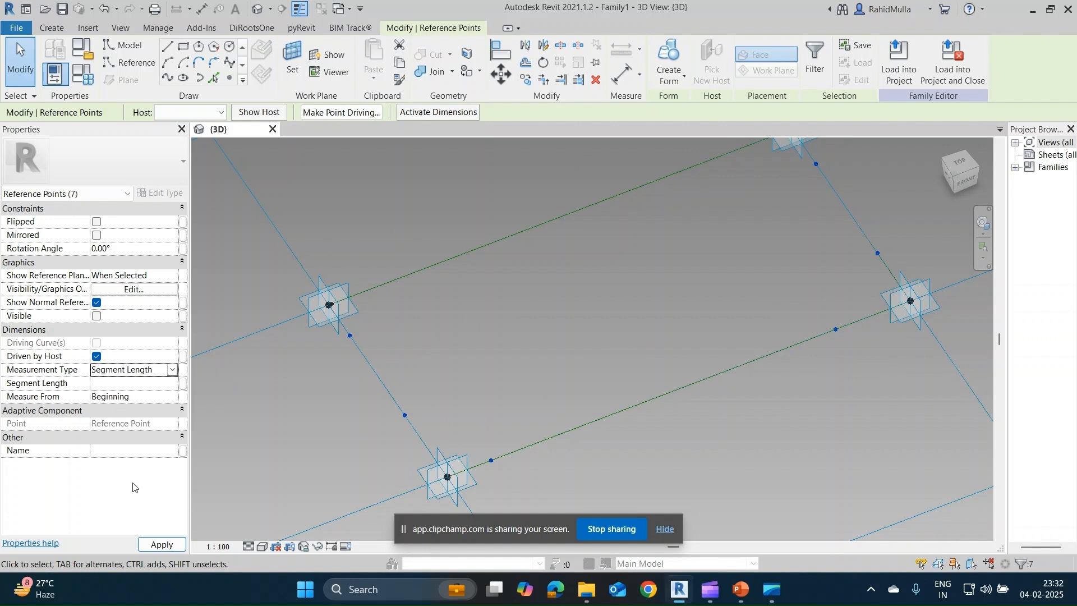
left_click(160, 544)
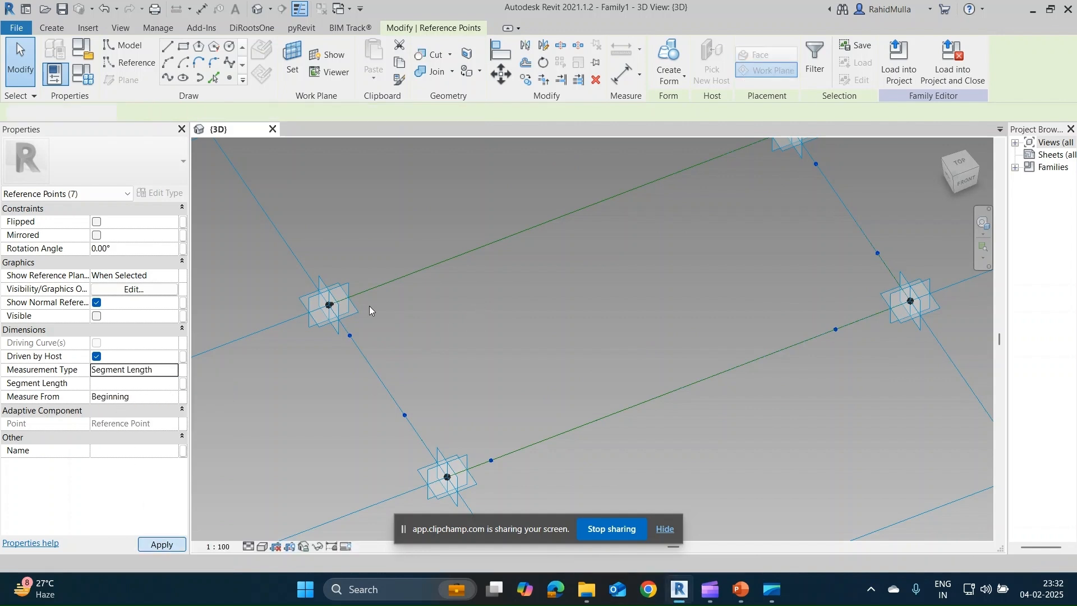
Set the reference point near the back end of the left short edge to Segment Length 2.5, measured from Beginning.
left_click(347, 366)
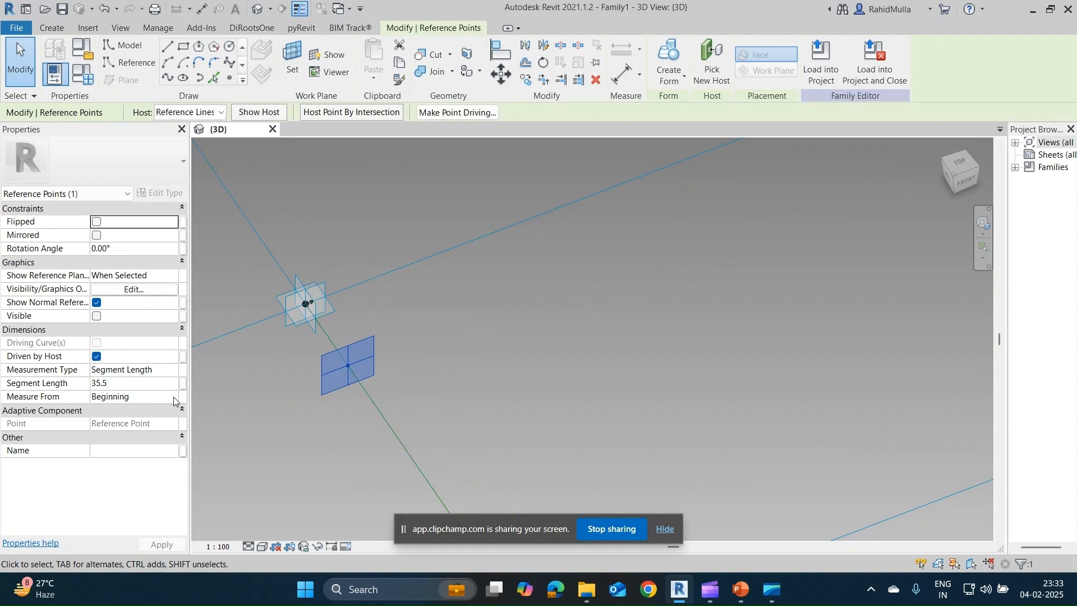
left_click(150, 383)
type("2.")
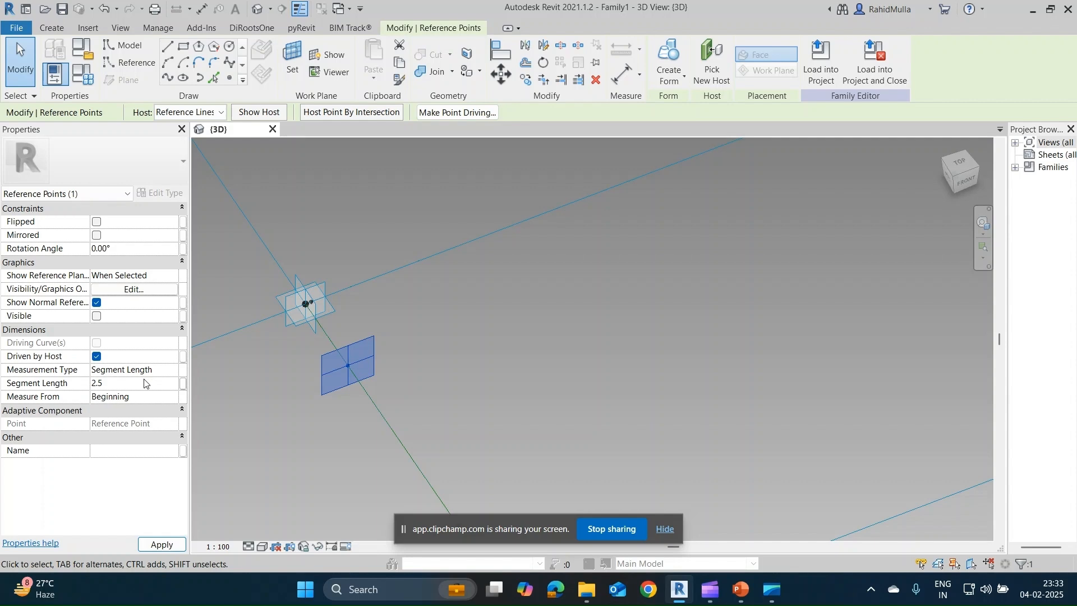
Try to set the reference point near the front end of the left short edge to Segment Length 2.5, measured from Beginning.
scroll(480, 356, "down", 3)
middle_click_drag(540, 324, 519, 190)
middle_click_drag(542, 304, 517, 223)
left_click(571, 371)
middle_click_drag(571, 372, 553, 445)
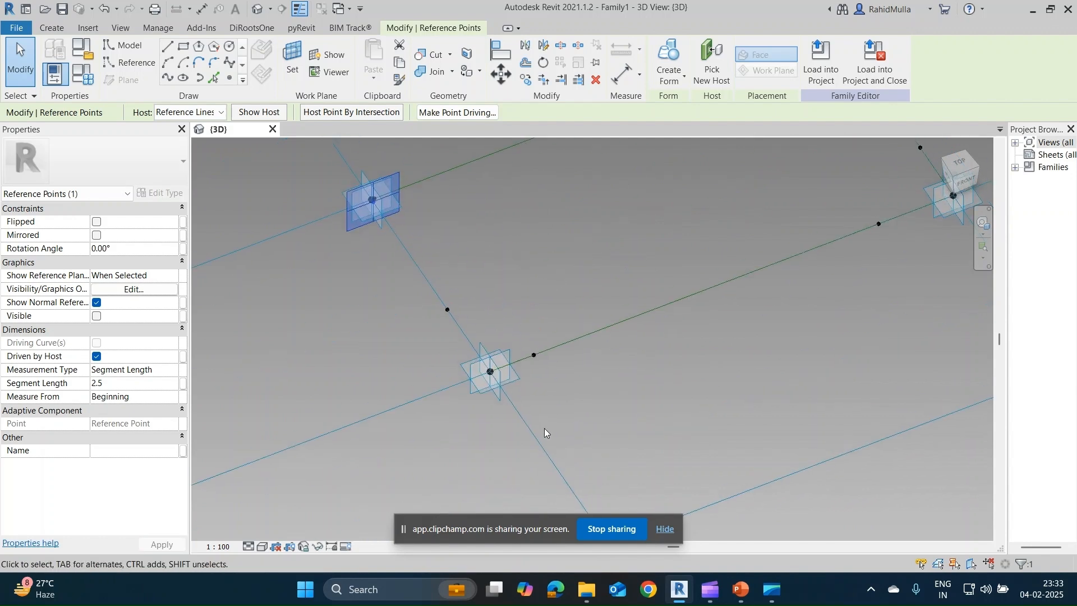
left_click(447, 309)
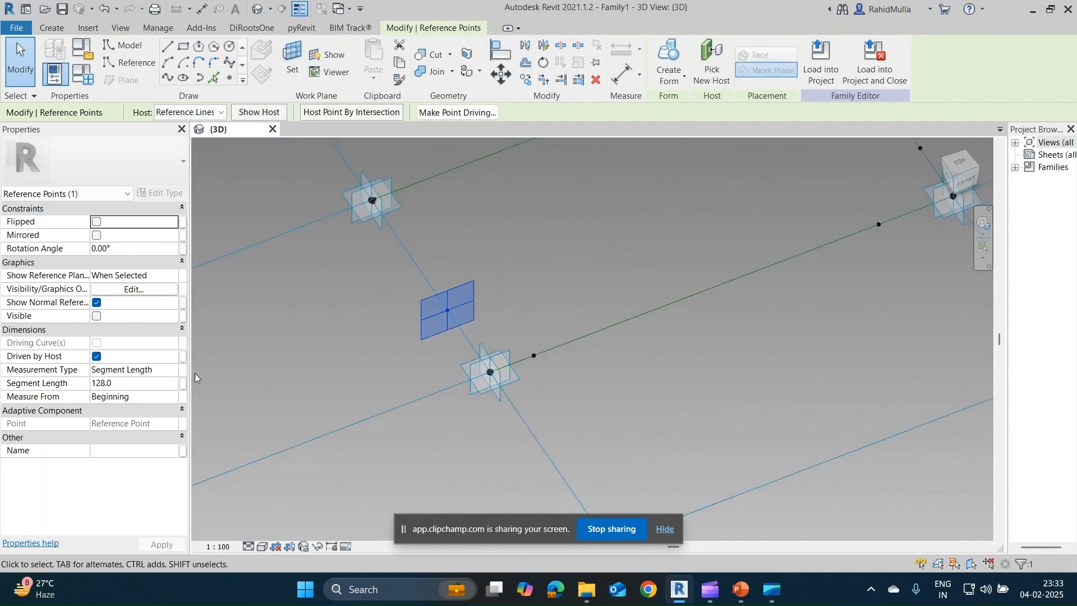
left_click(172, 397)
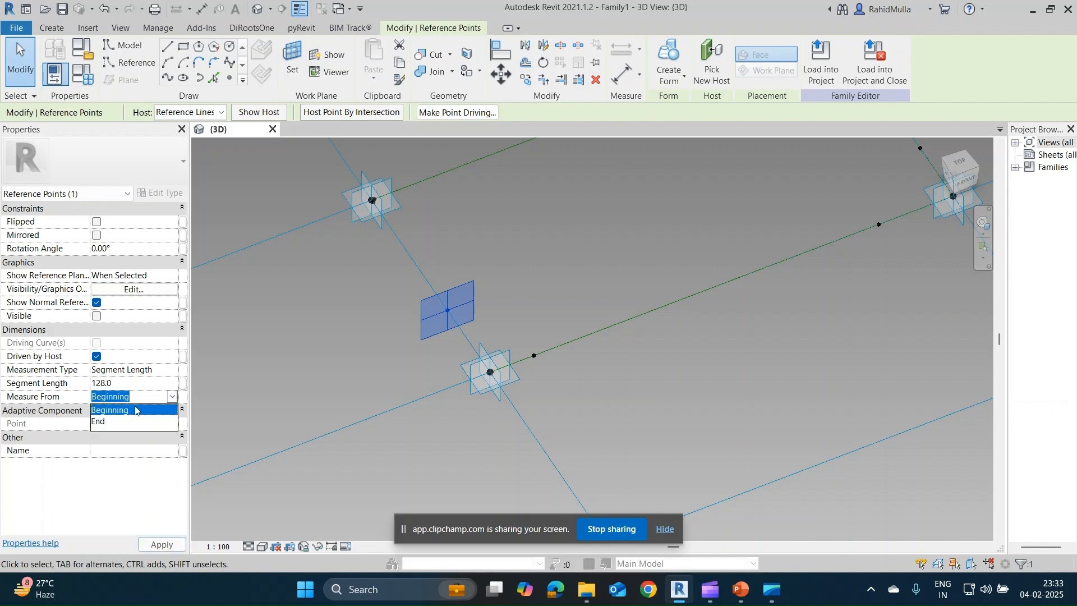
left_click(123, 381)
left_click(123, 385)
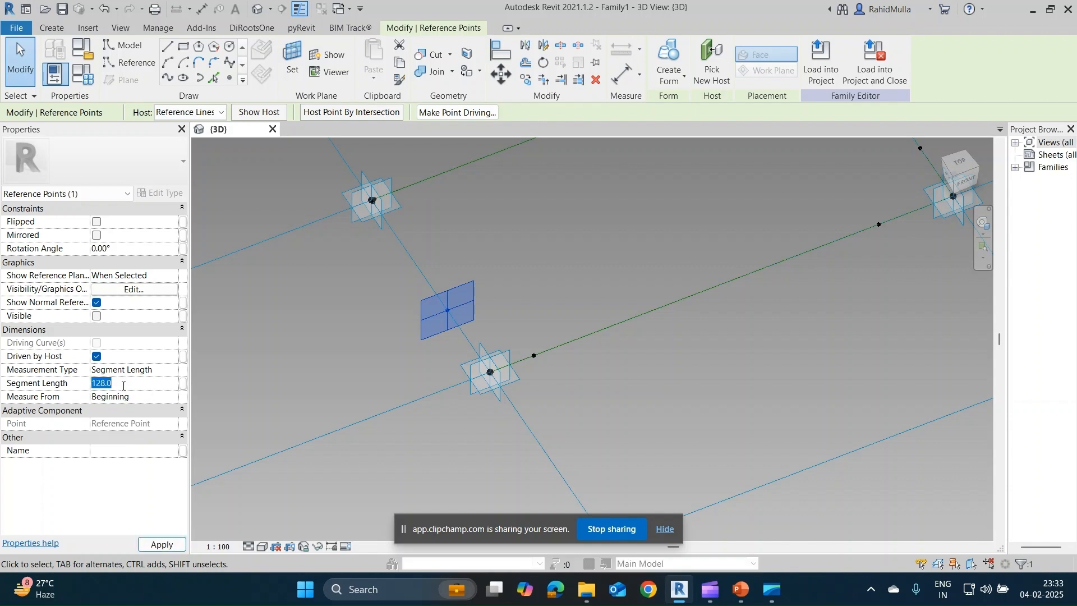
key("Return")
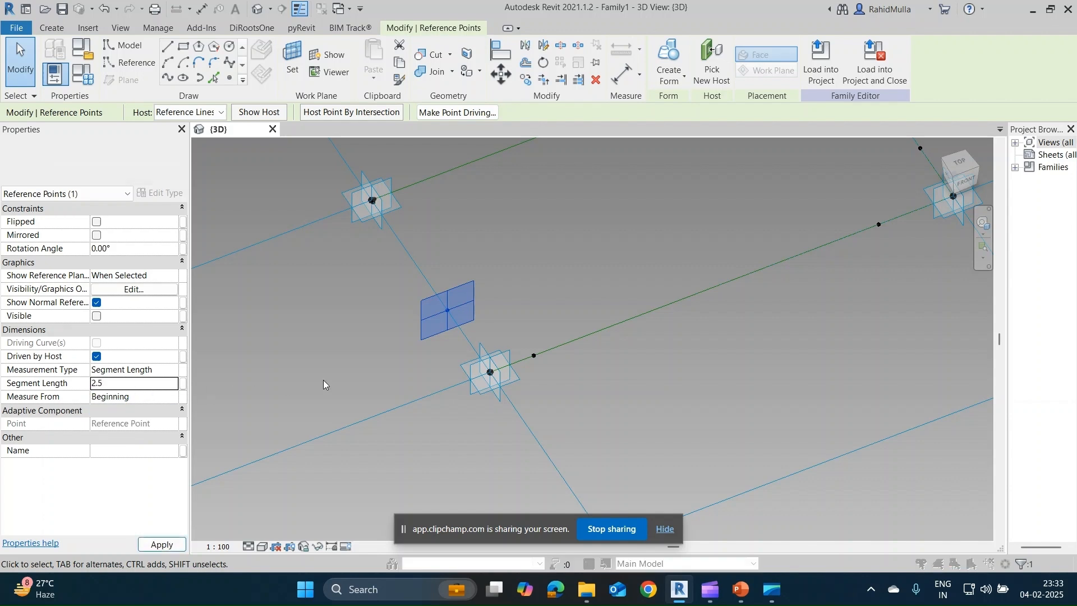
left_click(650, 338)
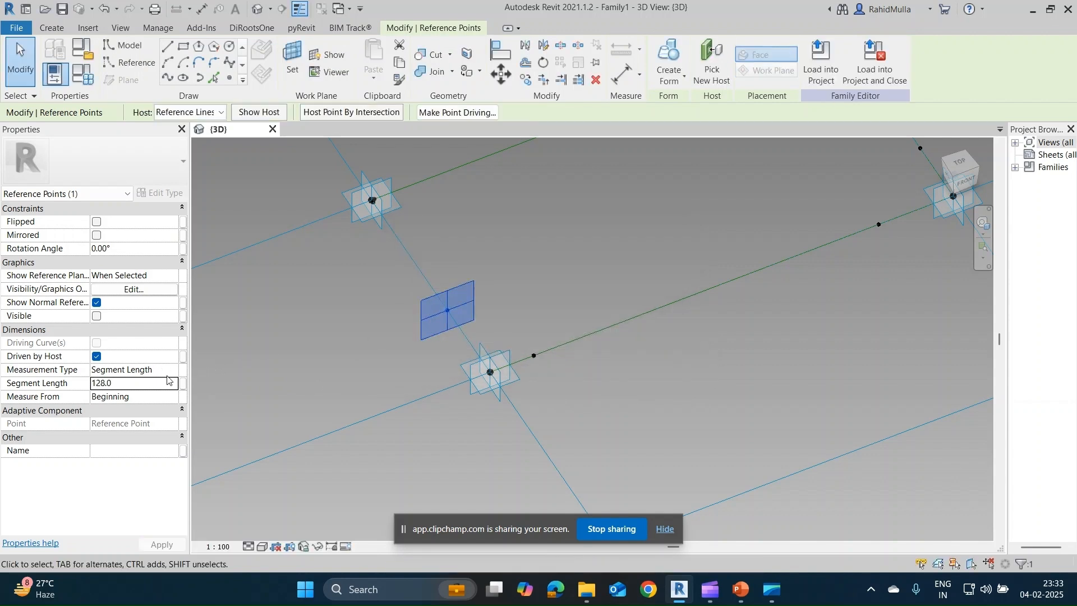
Set the reference point near the front end of the left short edge to Segment Length 2.5, measured from End.
left_click(153, 396)
left_click(129, 425)
left_click(128, 383)
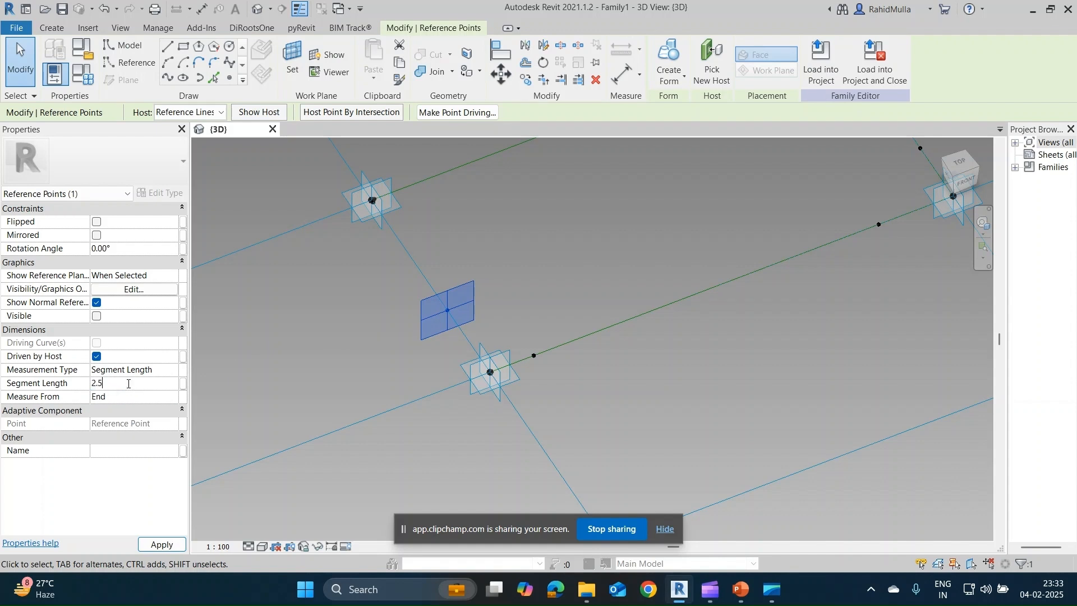
left_click(161, 544)
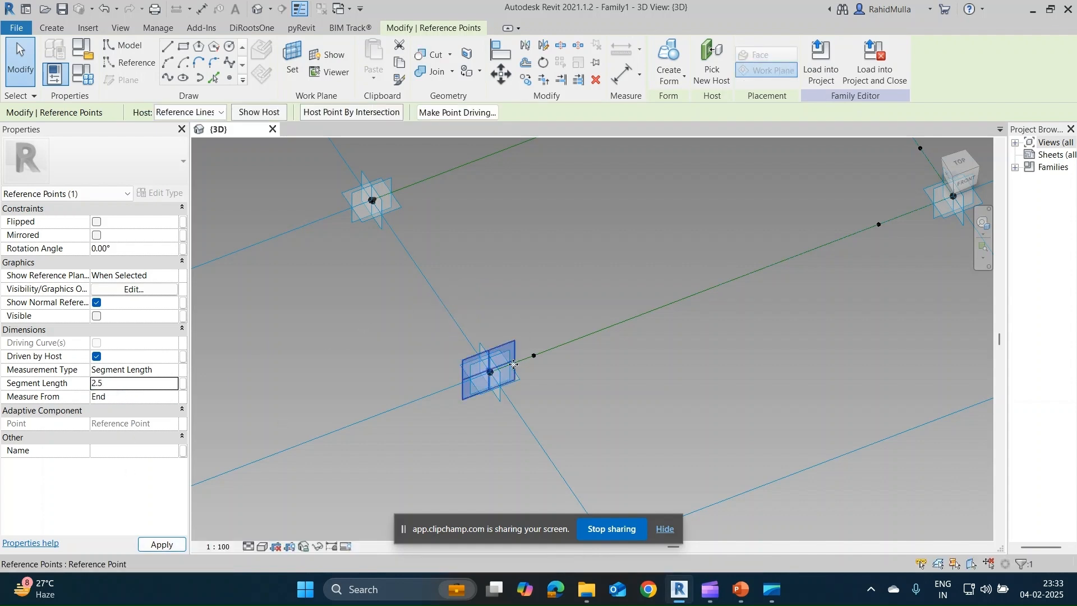
Set the reference point near the left end of the front long edge to Segment Length 2.5, measured from Beginning.
left_click(551, 347)
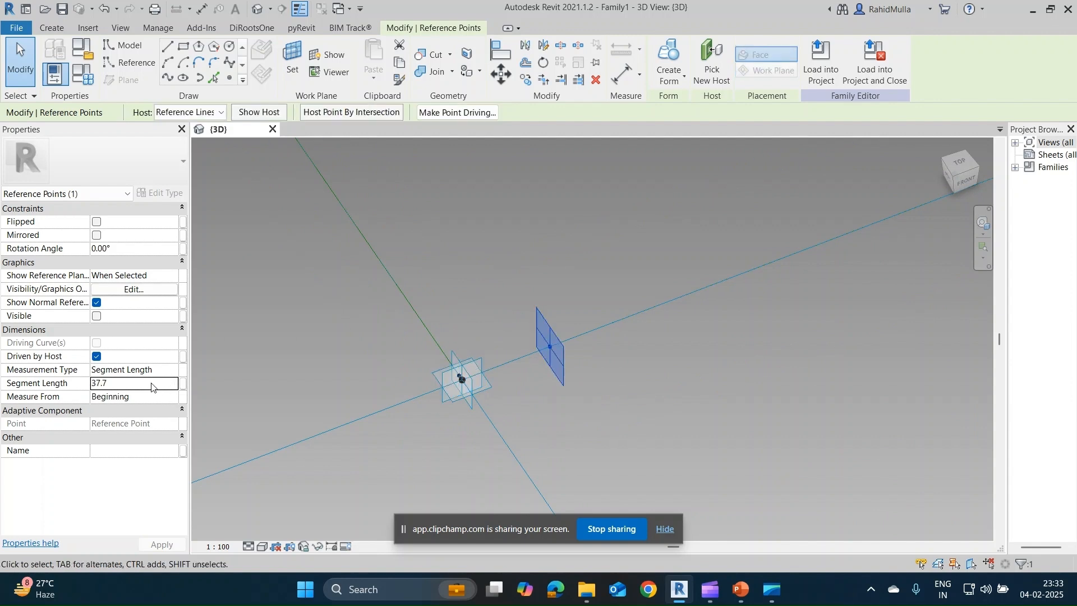
left_click(151, 384)
type("2.5")
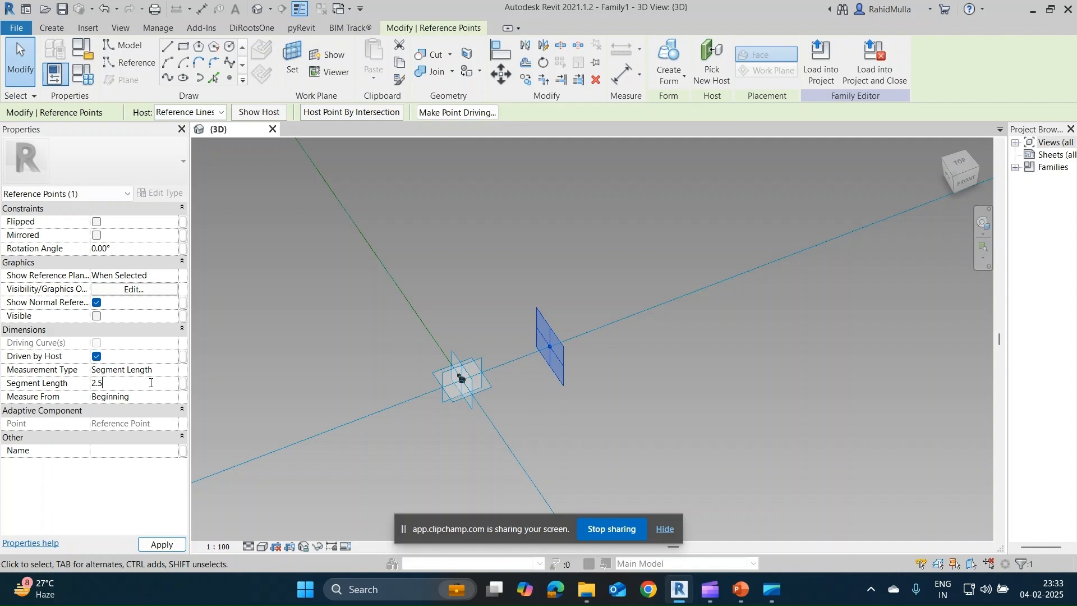
left_click(148, 547)
Examine the segment length settings of the reference points near both ends of the front long edge.
scroll(604, 406, "down", 3)
middle_click_drag(678, 404, 193, 468)
scroll(413, 332, "up", 2)
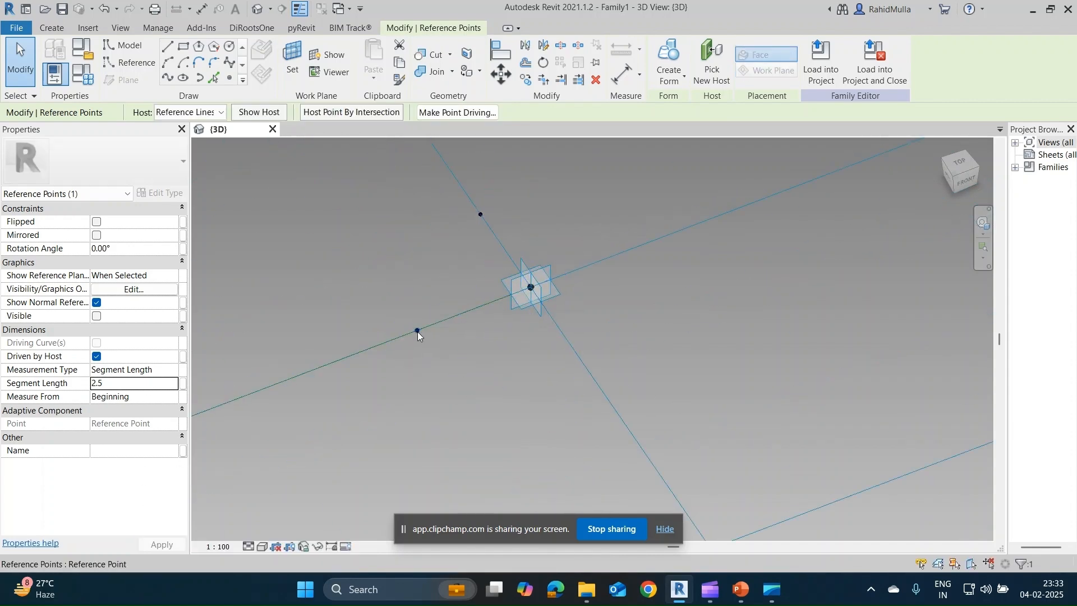
left_click(416, 331)
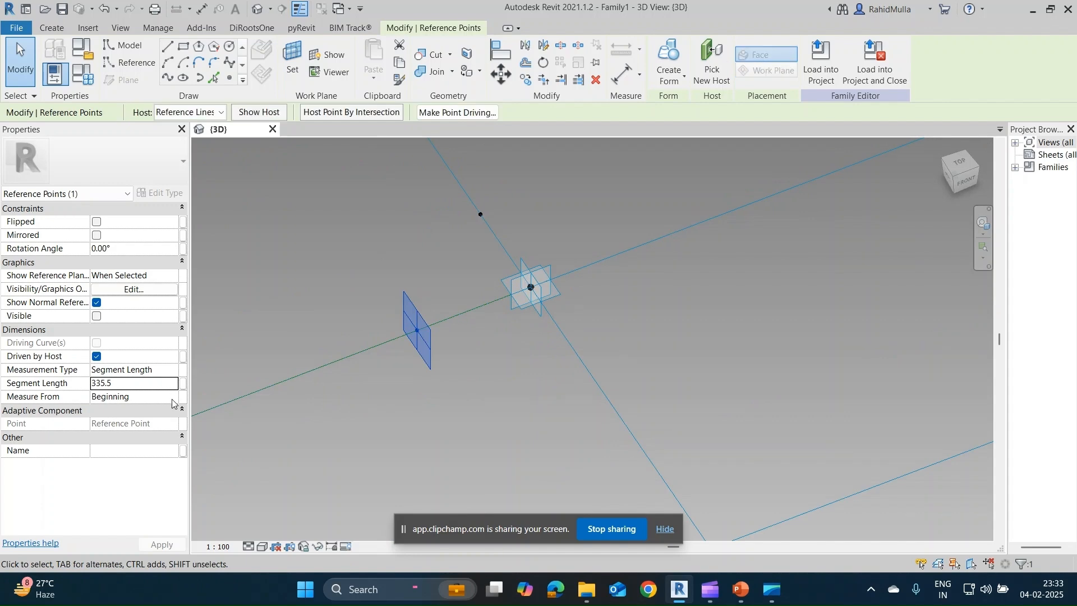
scroll(244, 386, "down", 3)
middle_click_drag(259, 386, 491, 338)
scroll(271, 435, "up", 5)
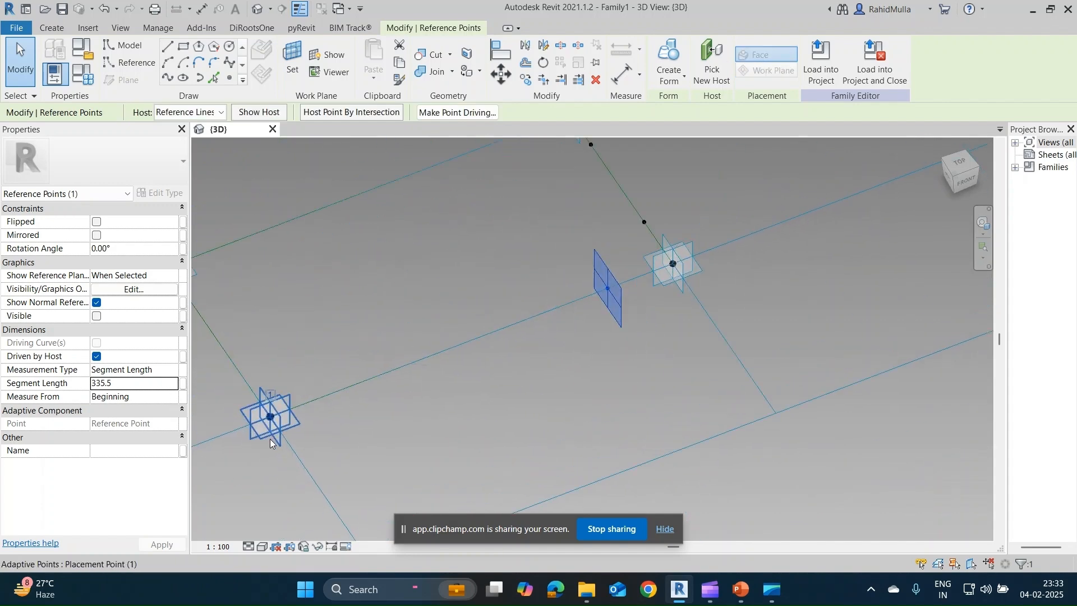
middle_click_drag(270, 413, 271, 394)
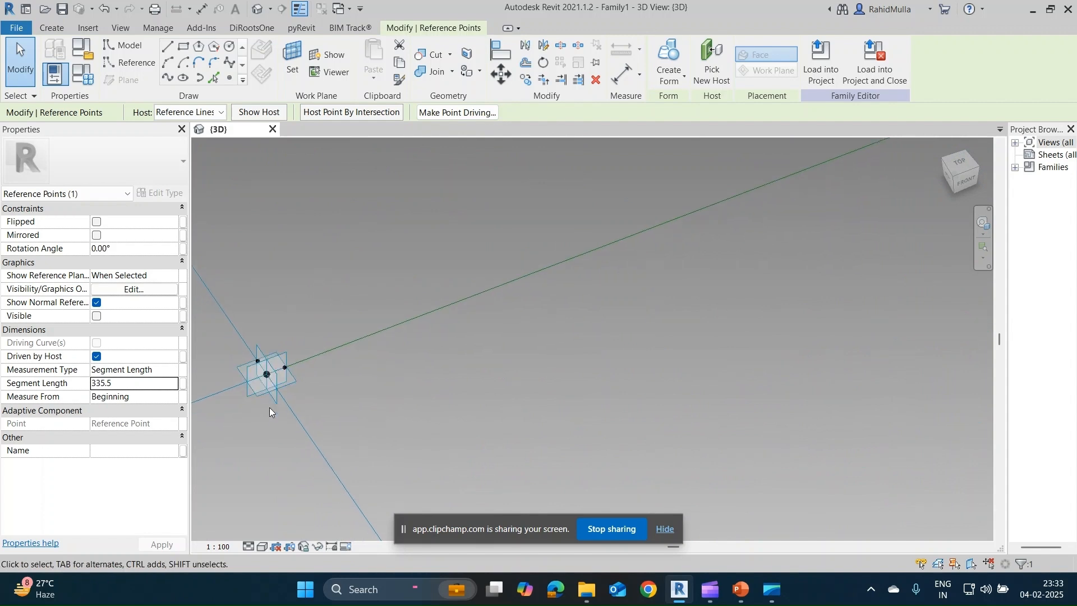
left_click(286, 370)
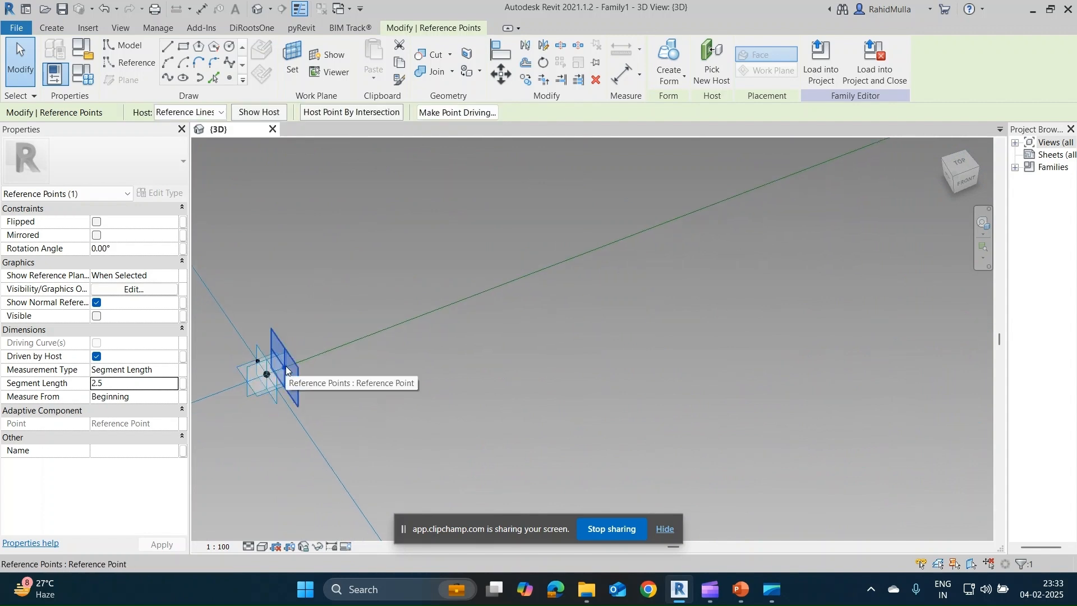
Set the reference point near the right end of the front long edge to Segment Length 2.5, measured from End.
middle_click_drag(584, 339, 493, 398)
scroll(442, 274, "up", 1)
left_click(443, 286)
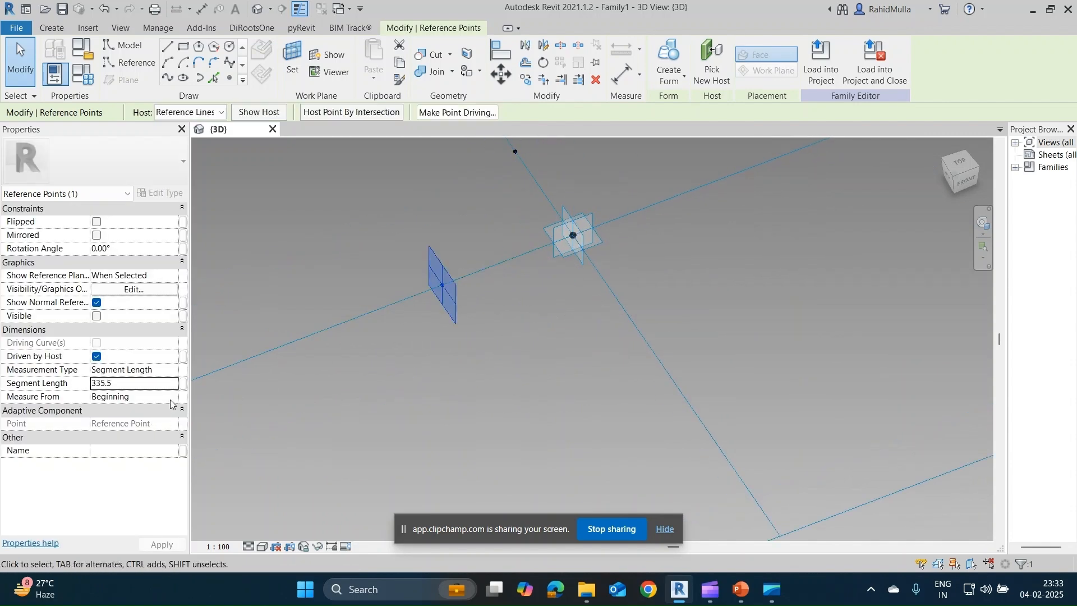
left_click(172, 396)
left_click(110, 426)
left_click(136, 382)
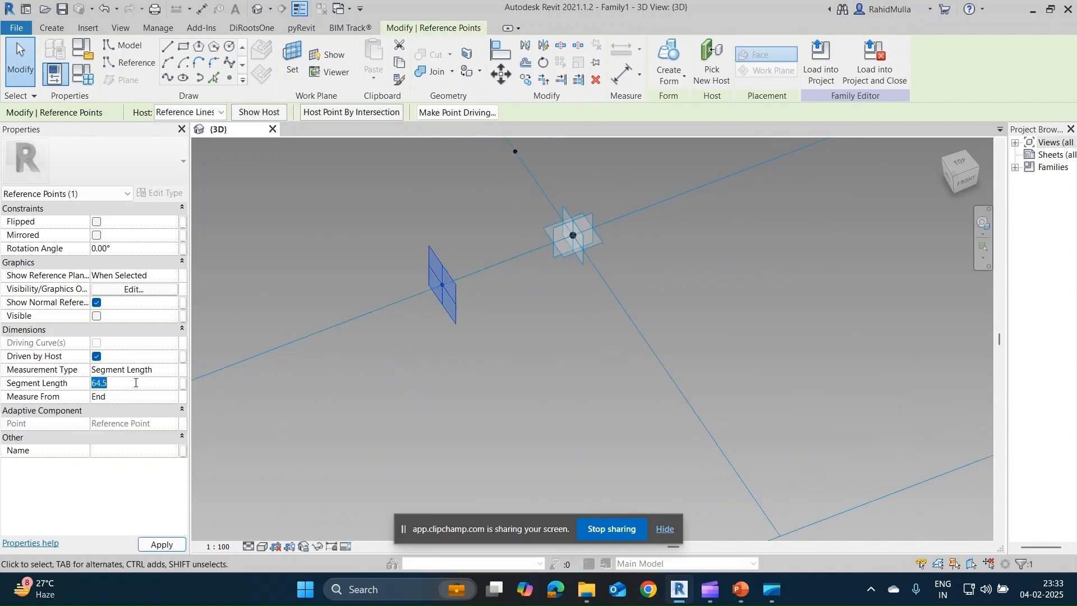
left_click(161, 544)
Set the reference point near the front end of the right short edge to Segment Length 2.5, measured from Beginning.
scroll(493, 349, "up", 3)
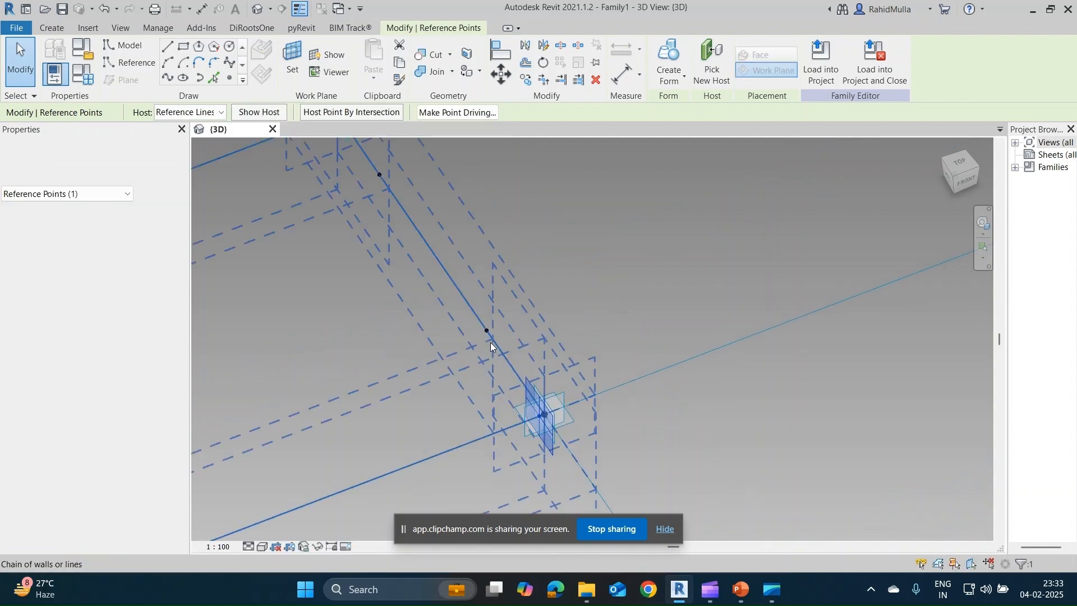
scroll(488, 336, "down", 3)
left_click(486, 332)
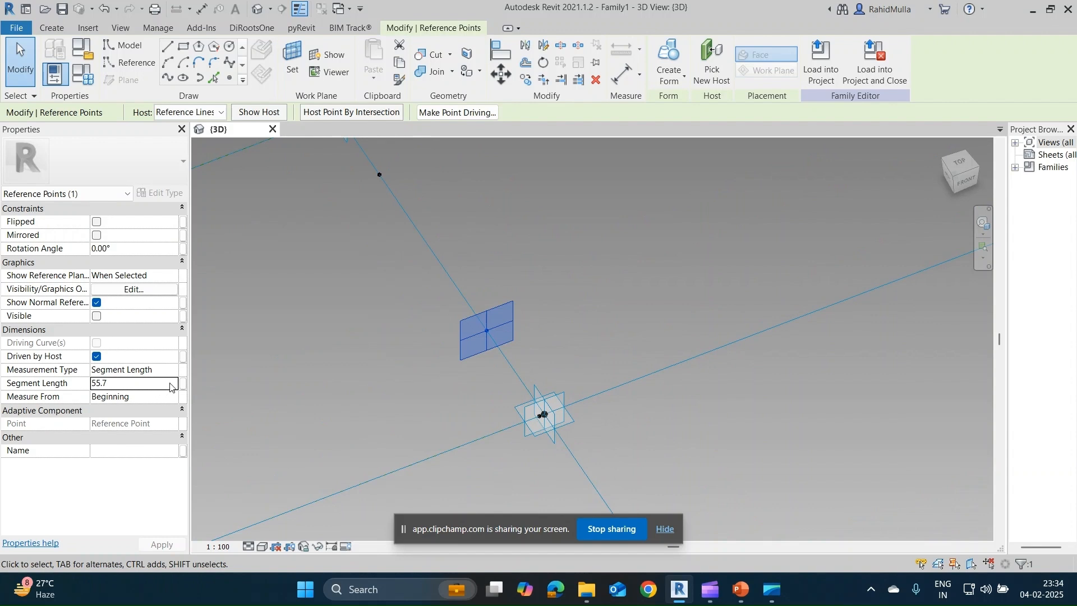
left_click(148, 384)
type("2.5")
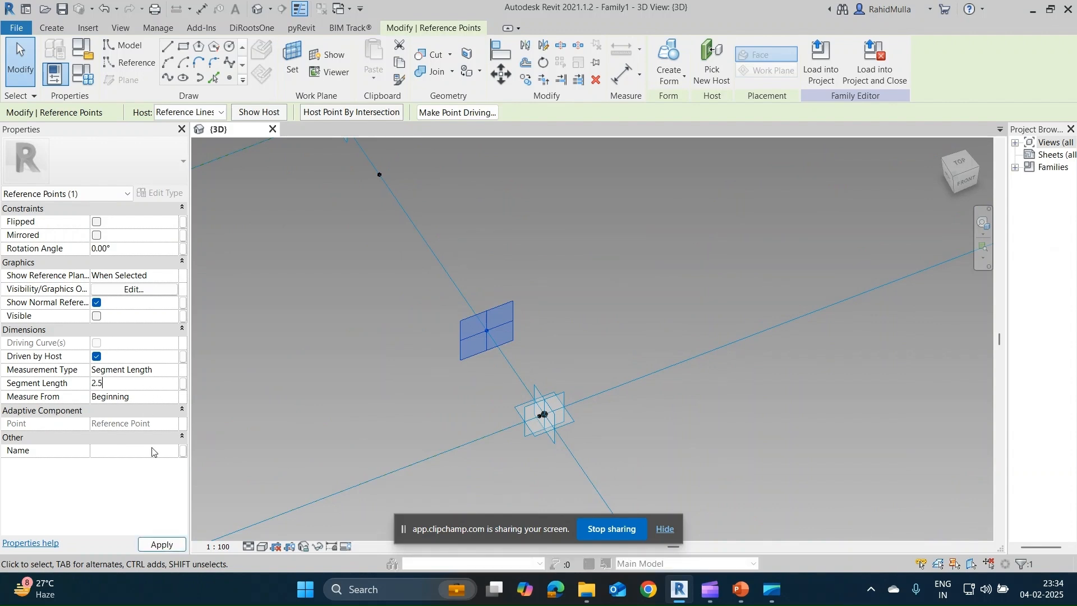
left_click(162, 544)
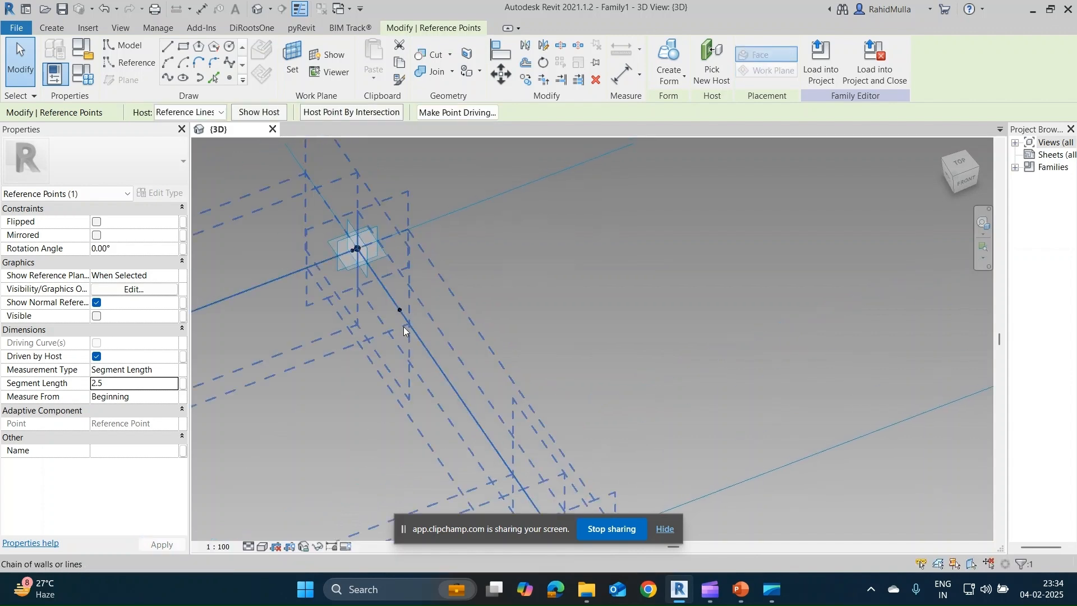
Set the reference point near the back end of the right short edge to Segment Length 2.5, measured from End, and clear the selection.
left_click(399, 310)
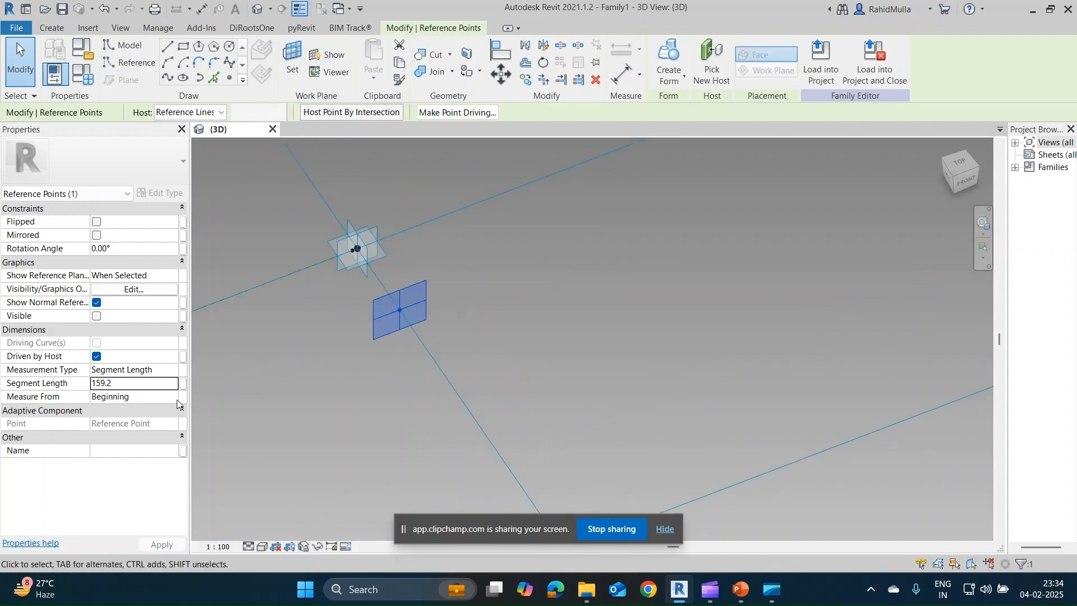
left_click(134, 396)
left_click(100, 426)
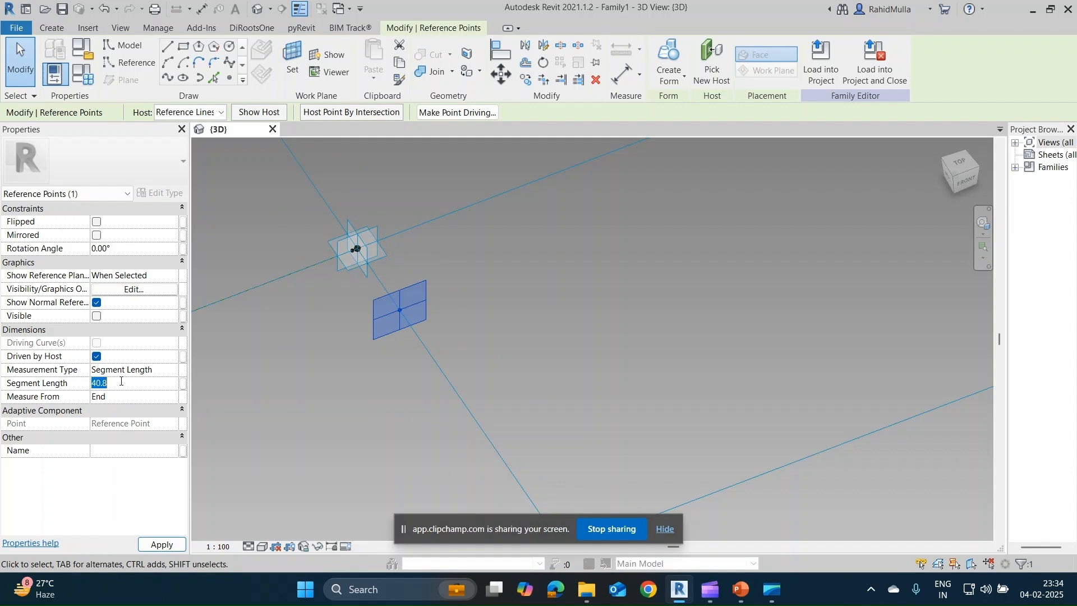
left_click(149, 549)
scroll(369, 413, "down", 3)
middle_click_drag(369, 413, 588, 280)
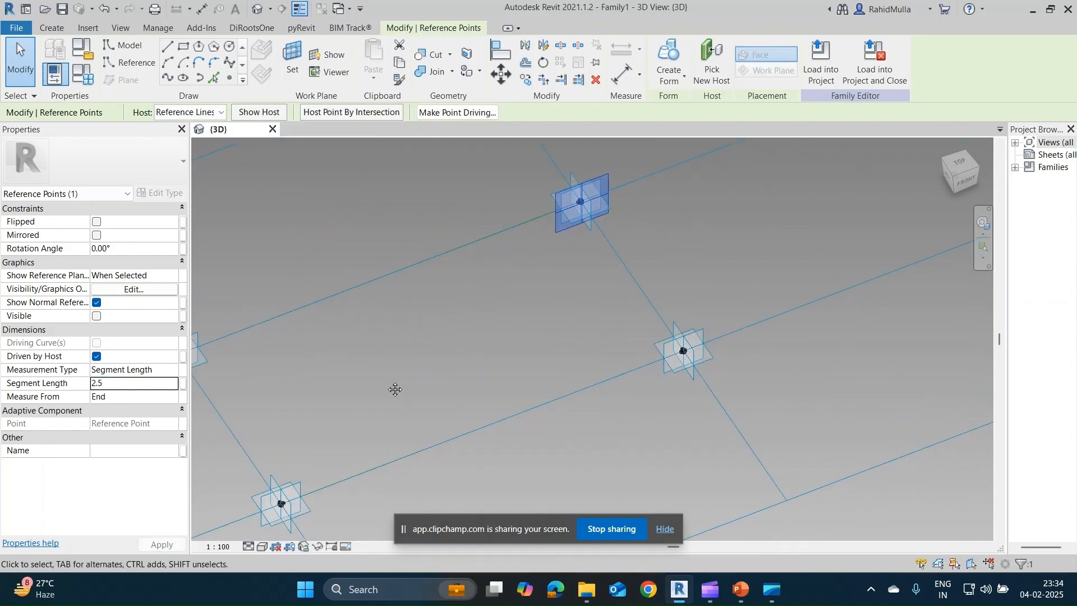
middle_click_drag(388, 380, 515, 357)
left_click(517, 357)
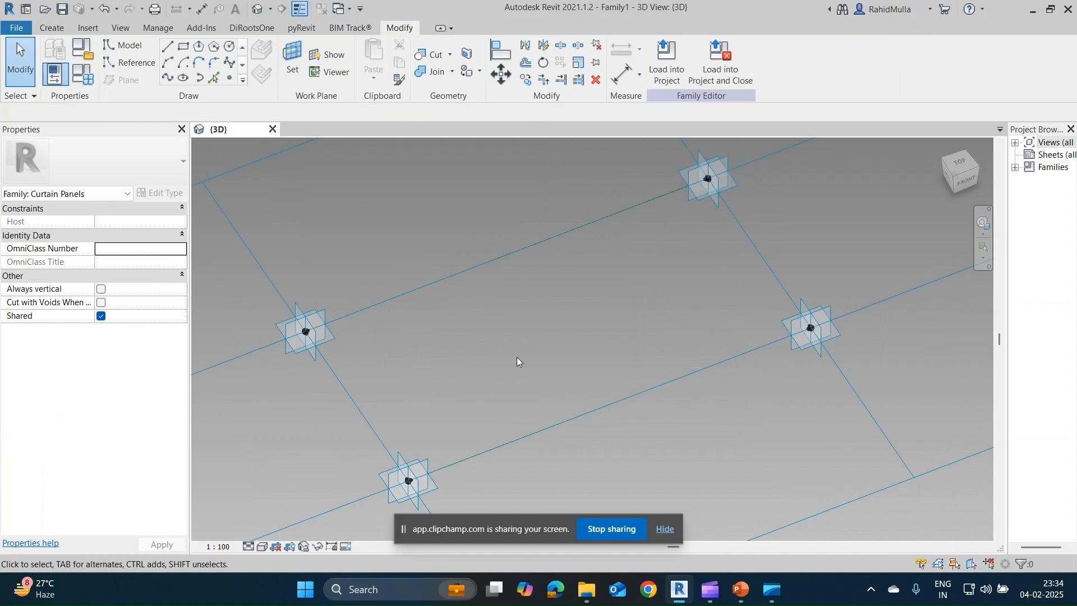
scroll(297, 333, "up", 4)
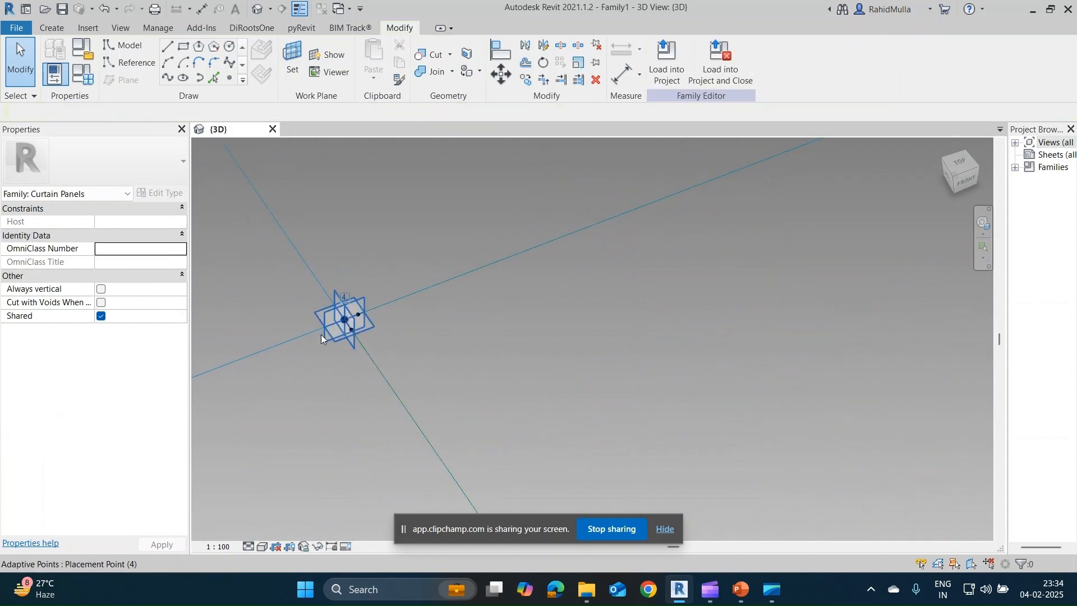
Draw a reference line with 3D Snapping between the offset points near the left ends of the back and front long edges.
scroll(321, 335, "up", 3)
middle_click_drag(442, 321, 408, 368)
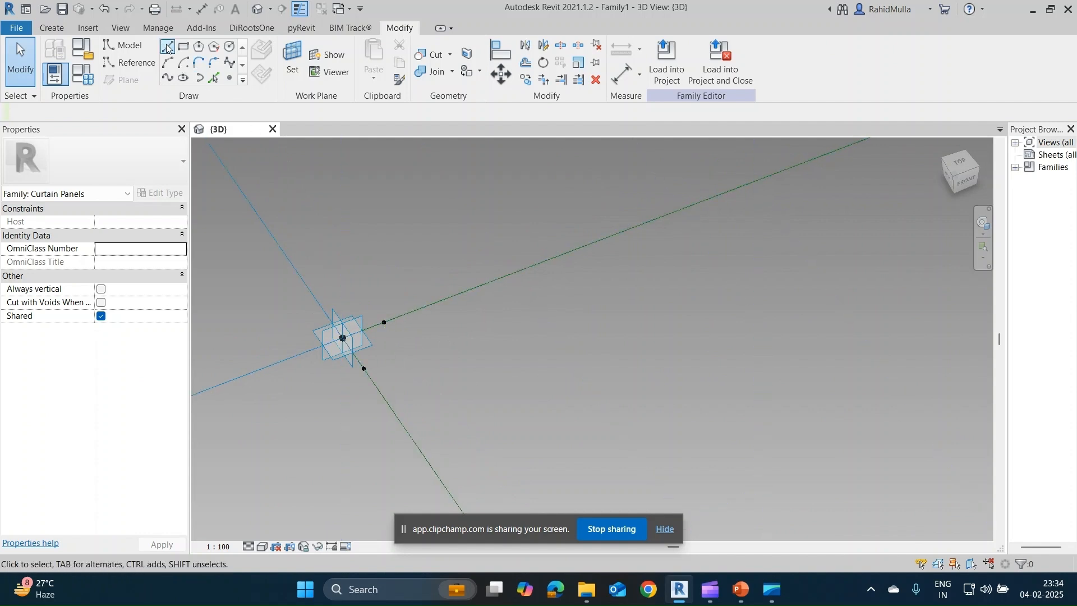
left_click(129, 62)
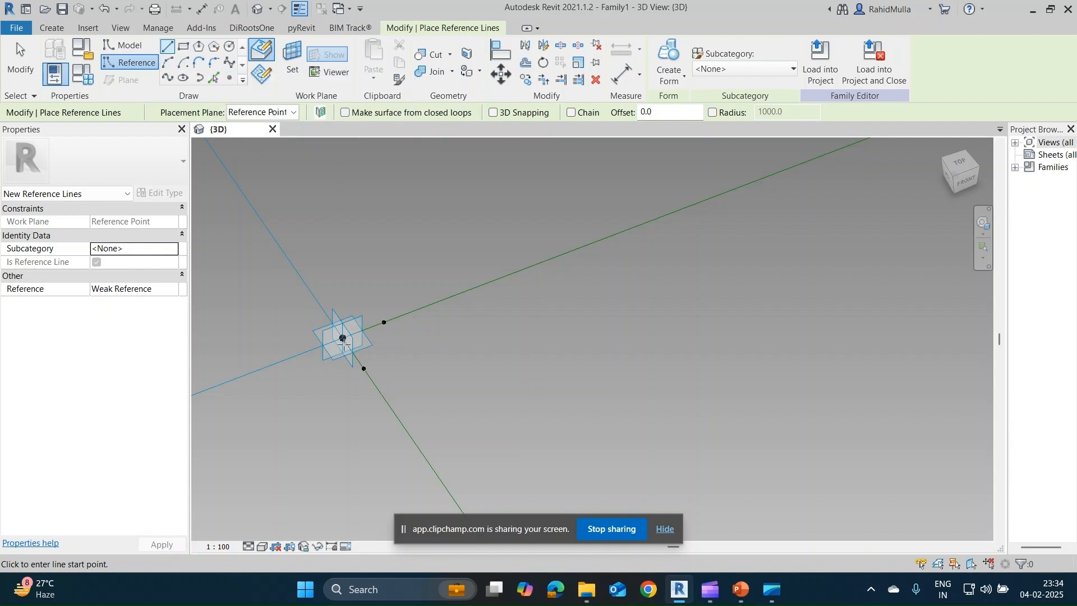
scroll(390, 342, "down", 2)
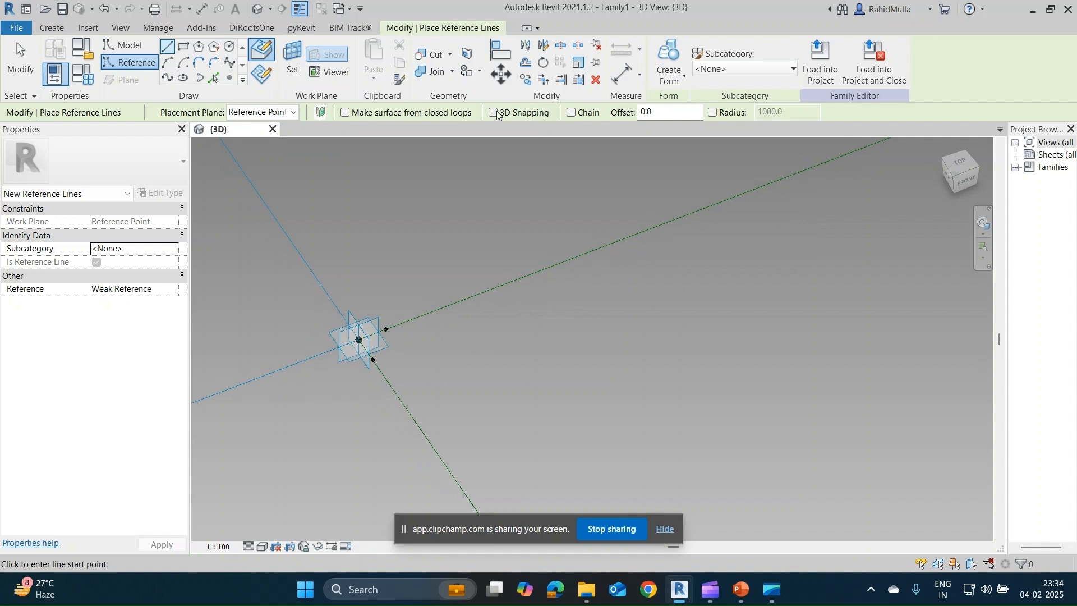
left_click(382, 329)
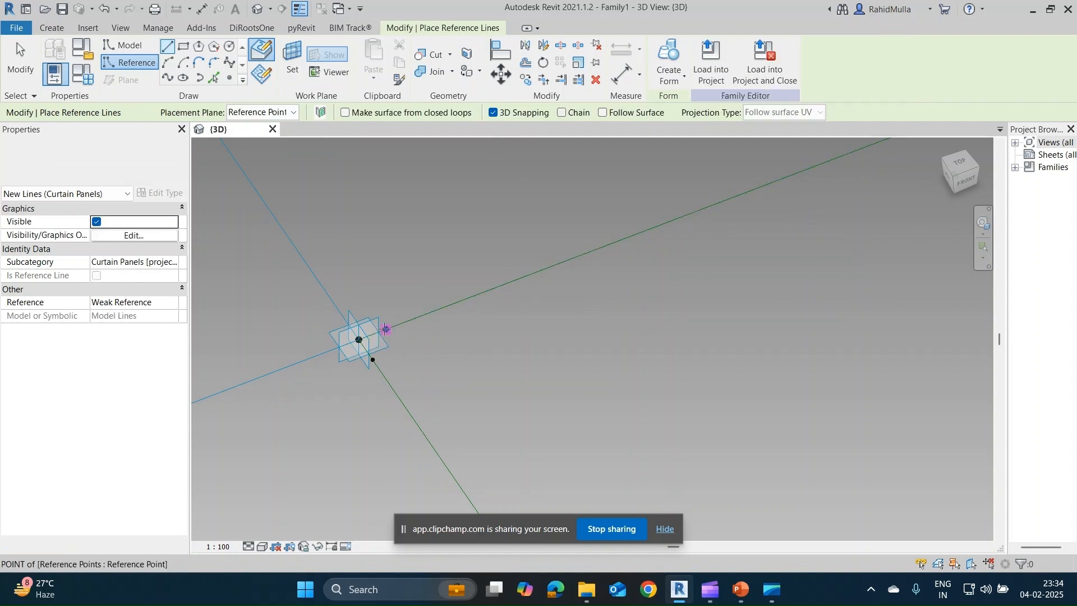
scroll(441, 375, "down", 3)
middle_click_drag(471, 391, 435, 198)
middle_click_drag(586, 365, 435, 162)
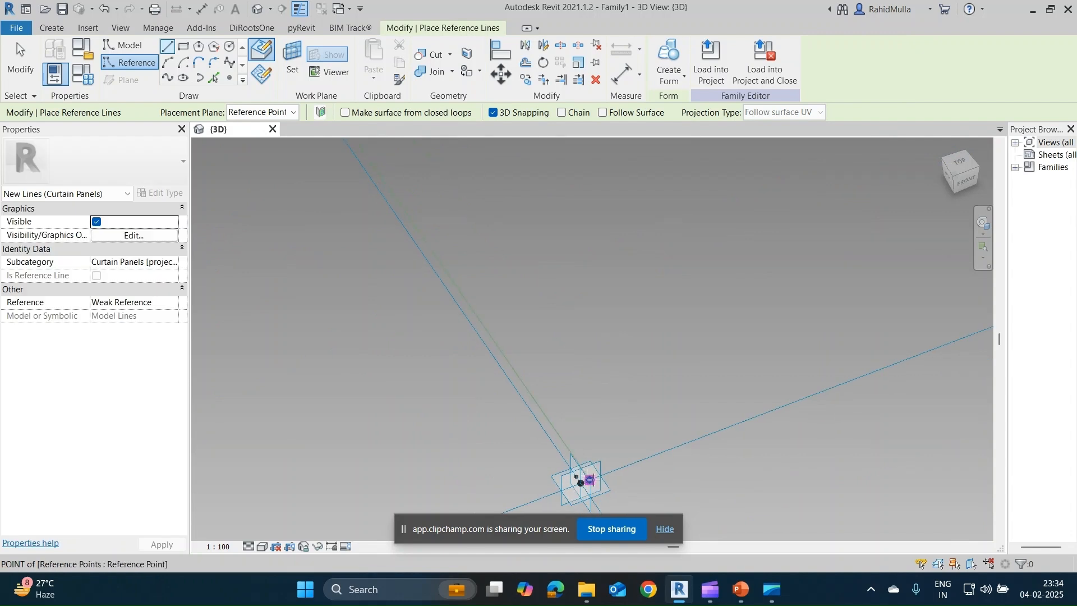
scroll(594, 442, "down", 3)
middle_click_drag(635, 376, 511, 451)
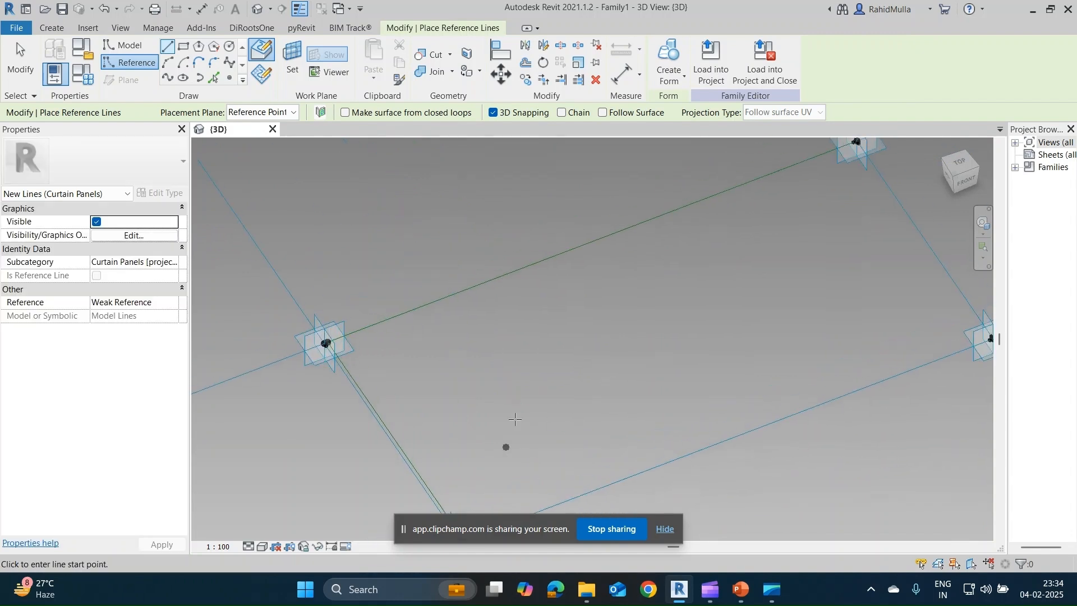
Draw a reference line between the offset points near the back ends of the left and right short edges.
scroll(342, 347, "up", 4)
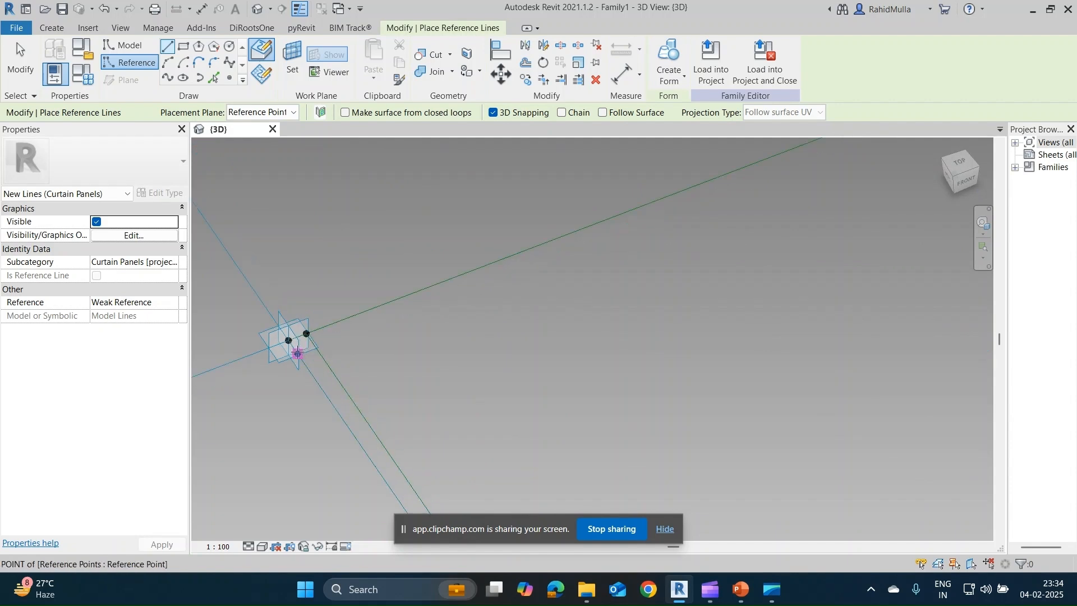
scroll(401, 346, "down", 3)
middle_click_drag(428, 339, 577, 276)
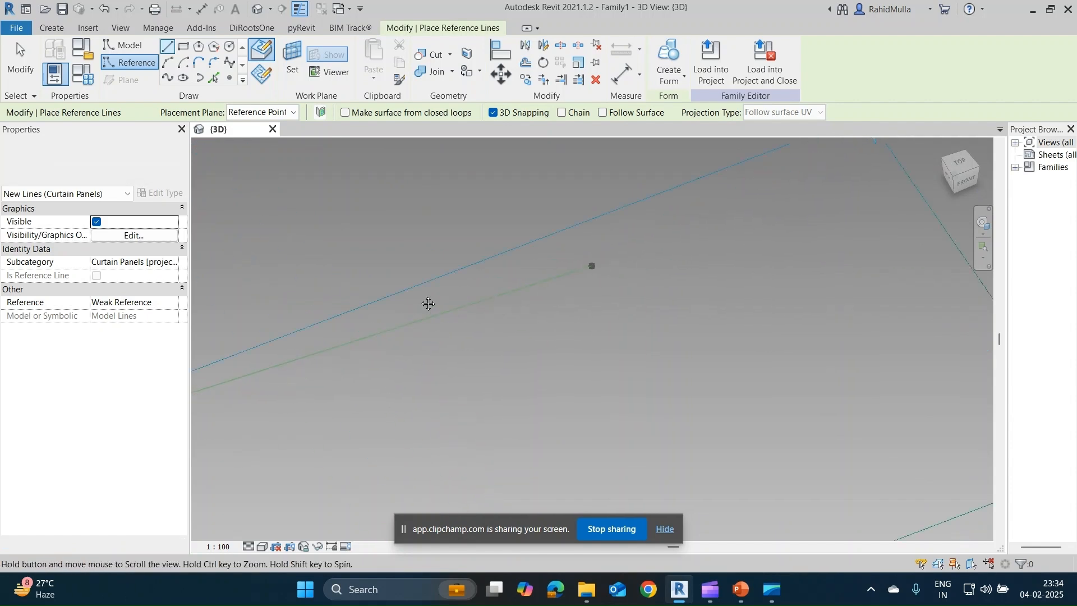
scroll(372, 299, "up", 3)
middle_click_drag(432, 222, 437, 188)
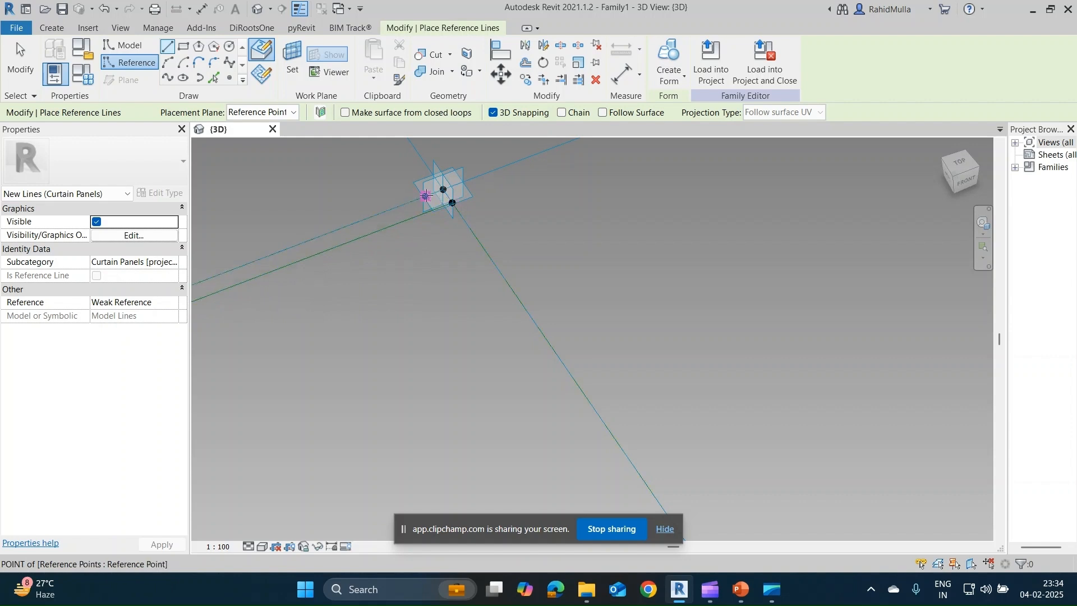
Draw a reference line between the offset points near the right ends of the back and front long edges.
key("Escape")
scroll(440, 343, "down", 2)
scroll(337, 169, "up", 2)
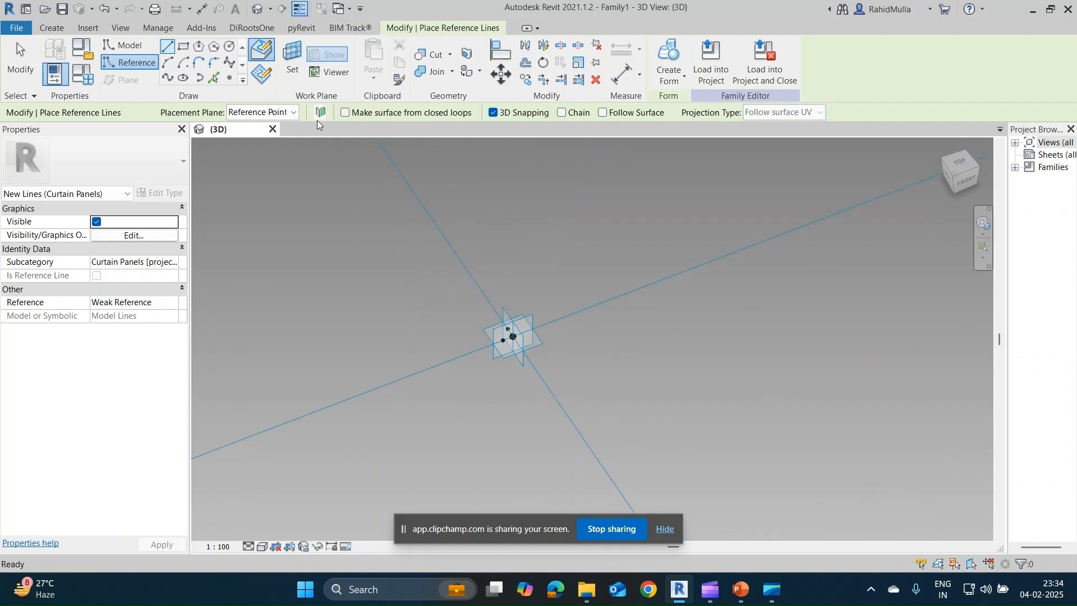
middle_click_drag(513, 336, 514, 348)
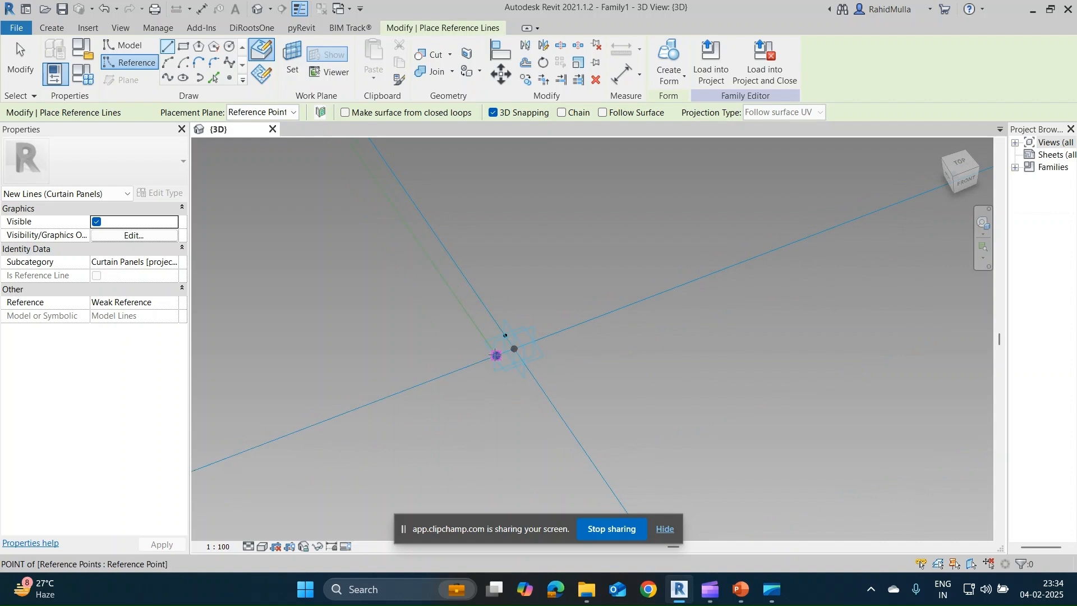
Draw a reference line between the offset points near the front ends of the right and left short edges, and end the line command.
middle_click_drag(391, 308, 672, 218)
scroll(596, 228, "up", 5)
scroll(410, 314, "up", 5)
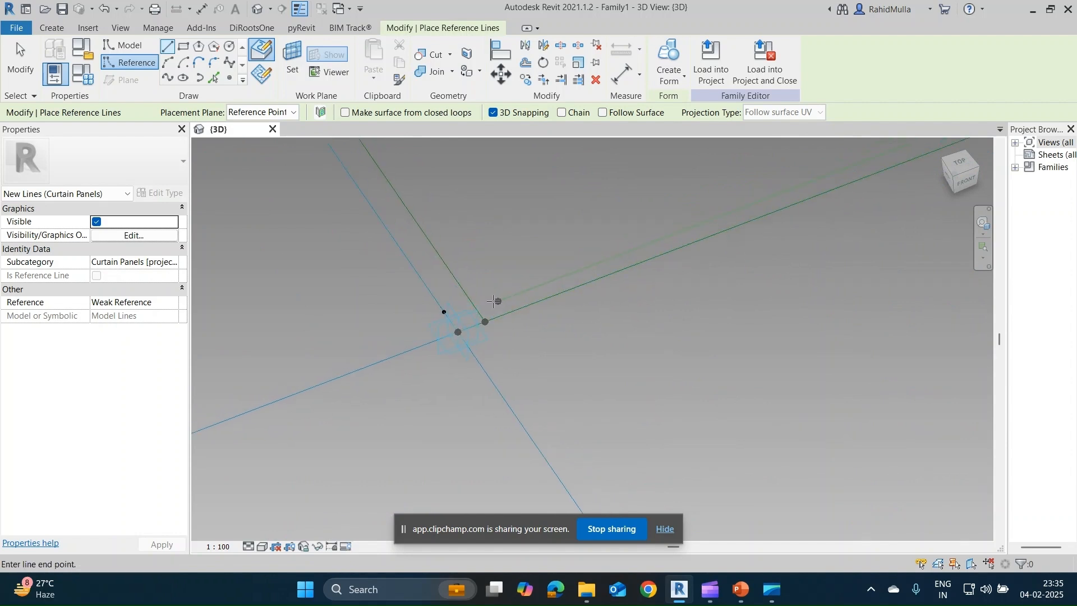
left_click(445, 311)
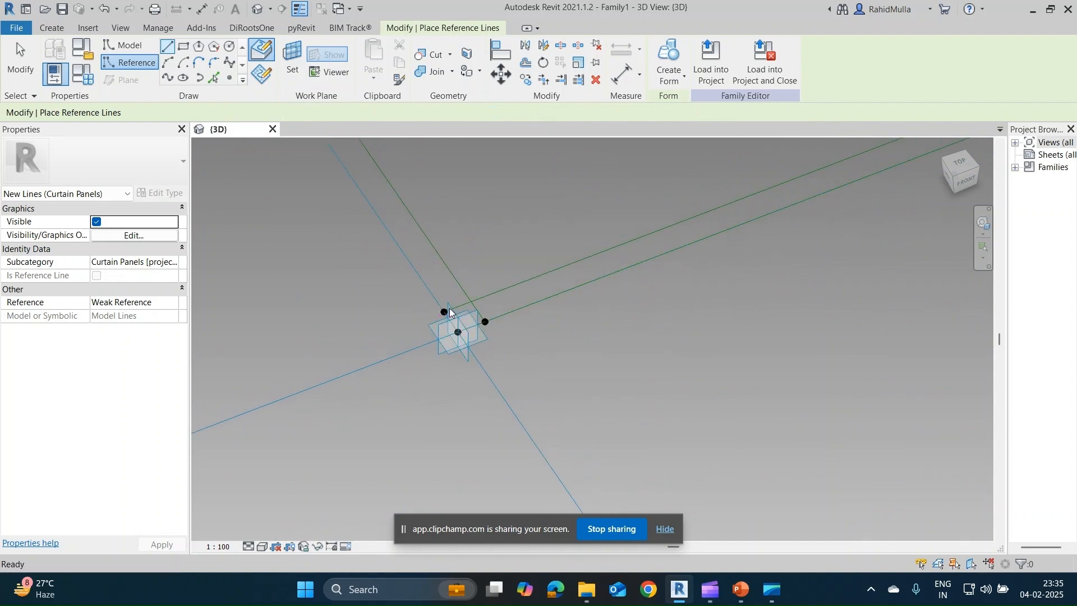
middle_click_drag(476, 306, 498, 278)
key("Escape")
key("Escape")
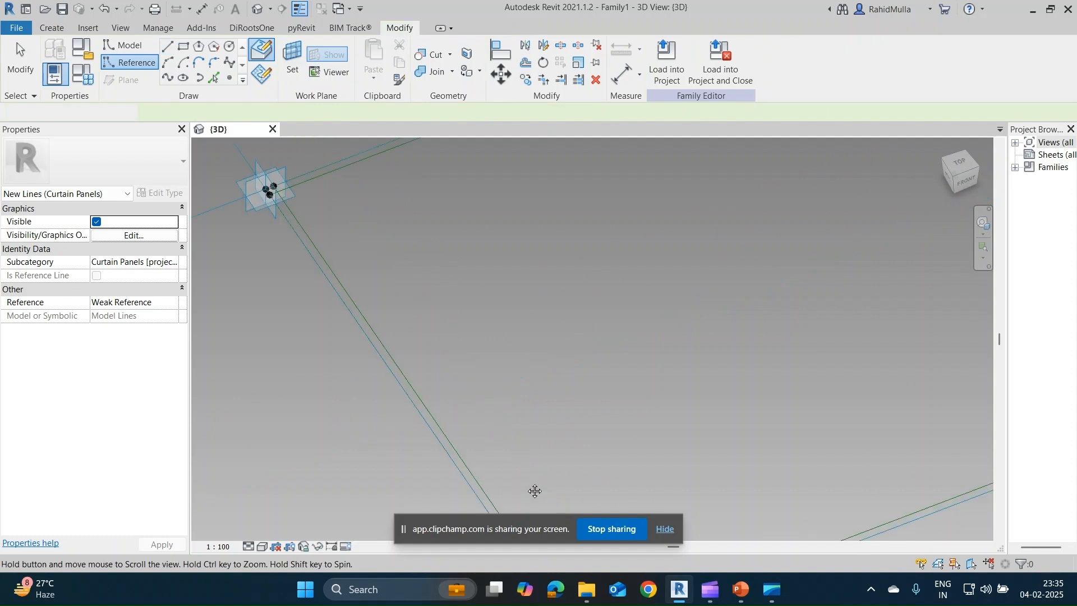
Place reference points where the inner reference lines cross at the back-left and back-right corners.
scroll(379, 320, "down", 3)
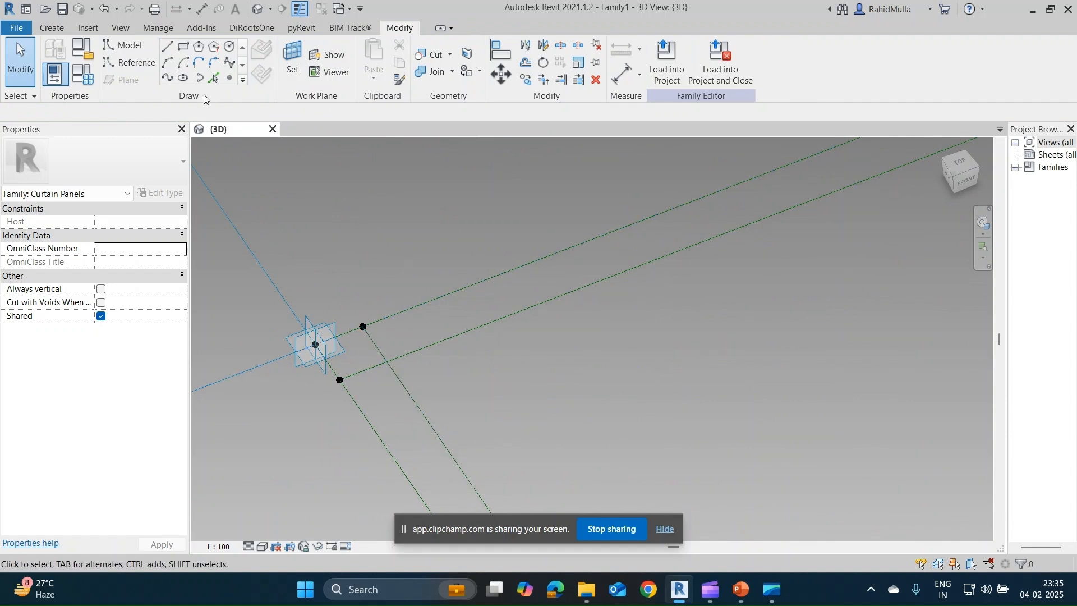
left_click(229, 79)
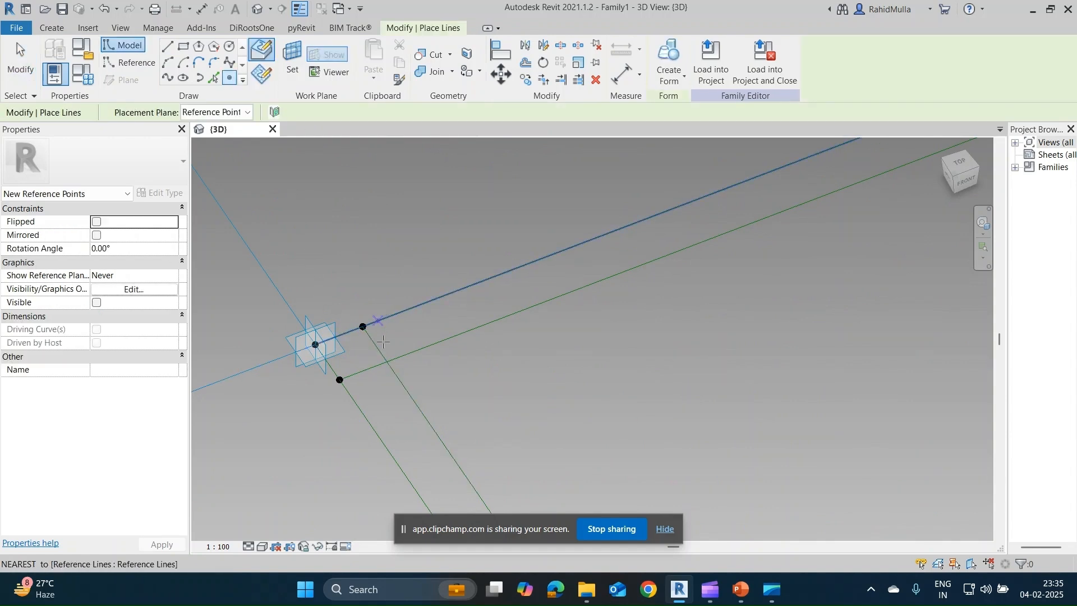
scroll(424, 361, "down", 3)
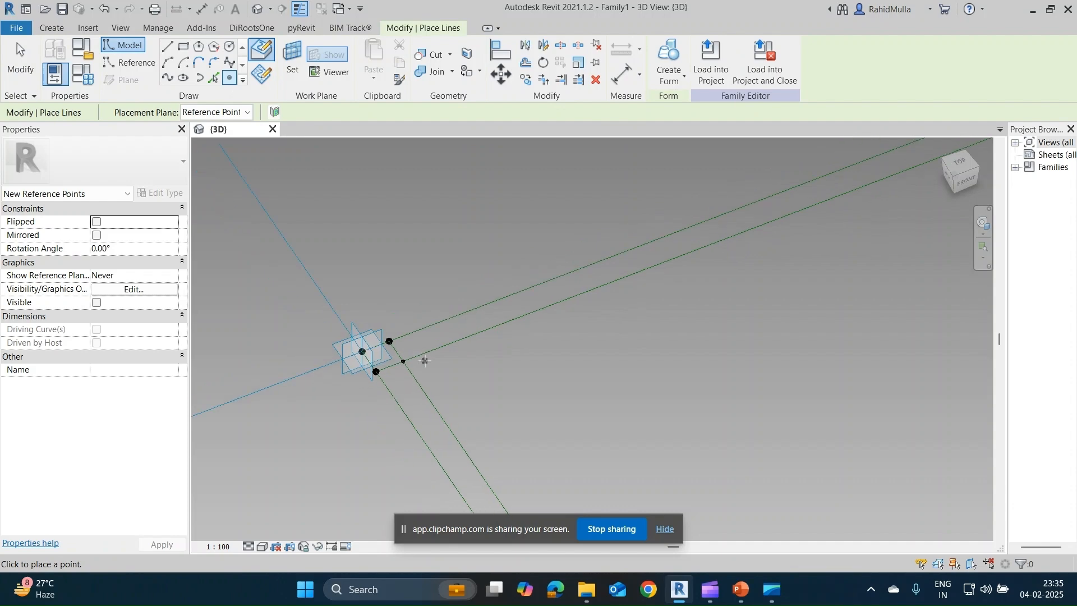
scroll(584, 361, "down", 2)
mouse_move(594, 384)
middle_mouse_down()
mouse_move(268, 530)
mouse_move(125, 412)
middle_mouse_up()
middle_click_drag(483, 279, 342, 401)
scroll(513, 365, "down", 2)
middle_click_drag(598, 359, 404, 454)
scroll(699, 258, "up", 4)
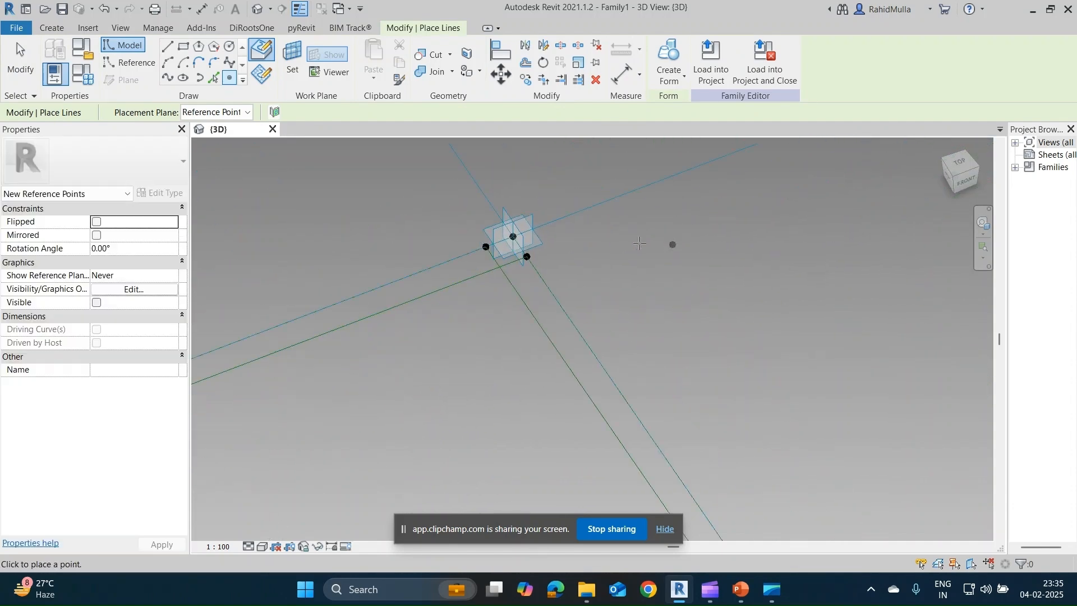
left_click(497, 264)
Place reference points at the inner line crossings in the front-right and front-left corners, and end point placement.
scroll(589, 291, "down", 3)
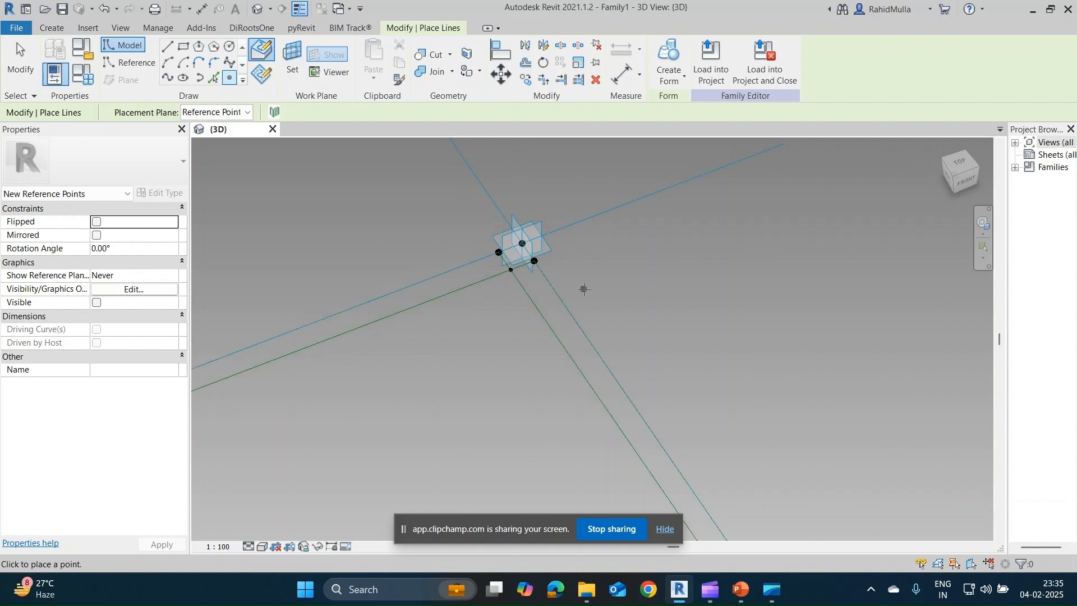
middle_click_drag(762, 424, 632, 166)
scroll(624, 297, "up", 5)
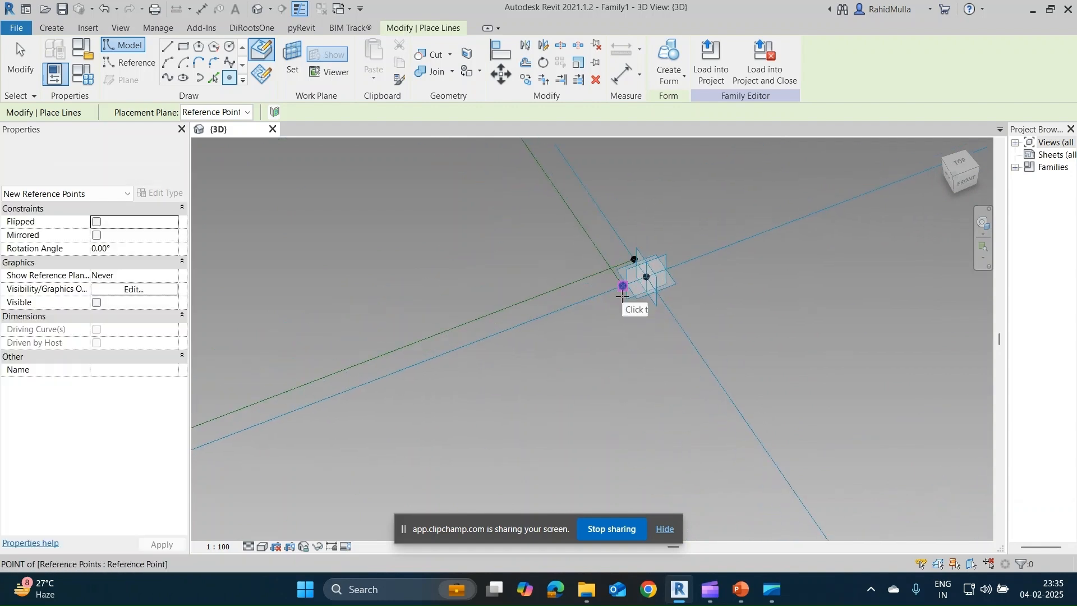
left_click(607, 254)
scroll(607, 255, "down", 3)
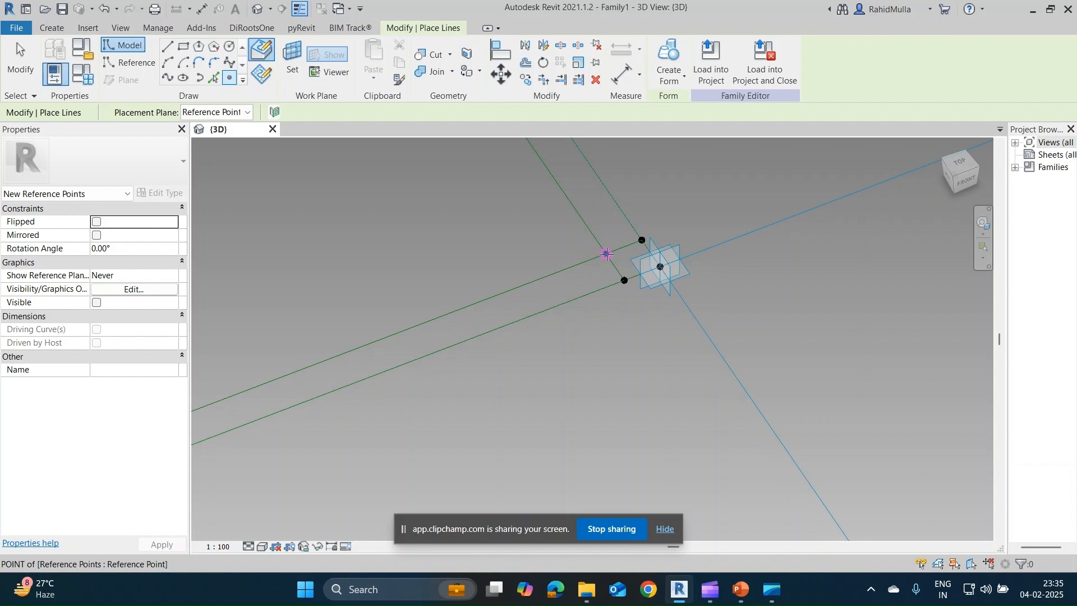
middle_click_drag(512, 226, 812, 187)
scroll(896, 213, "up", 5)
scroll(895, 213, "down", 3)
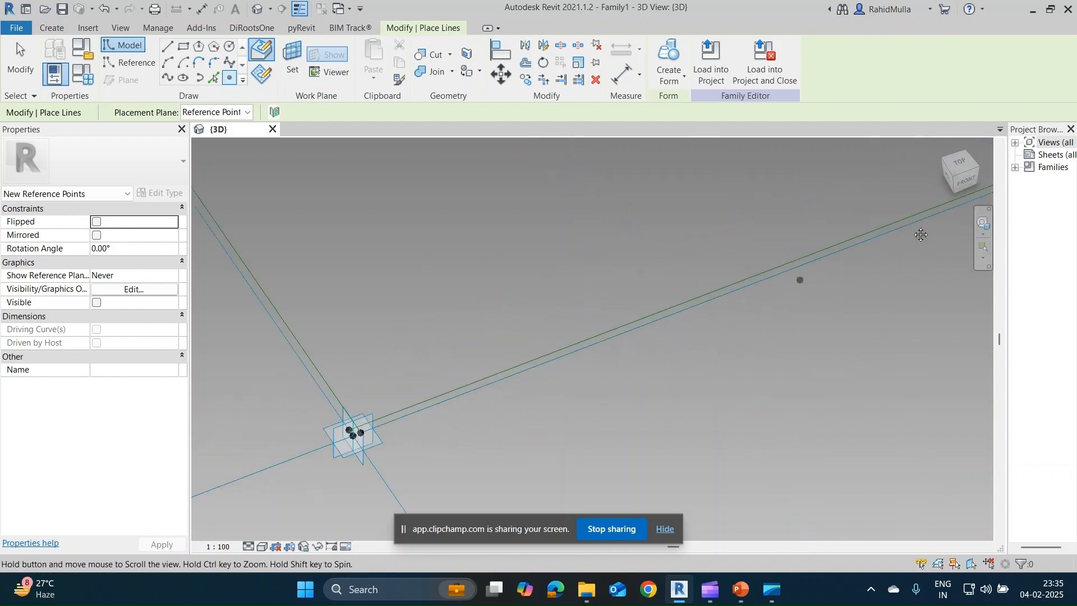
scroll(473, 342, "up", 2)
left_click(473, 342)
key("Escape")
key("Escape")
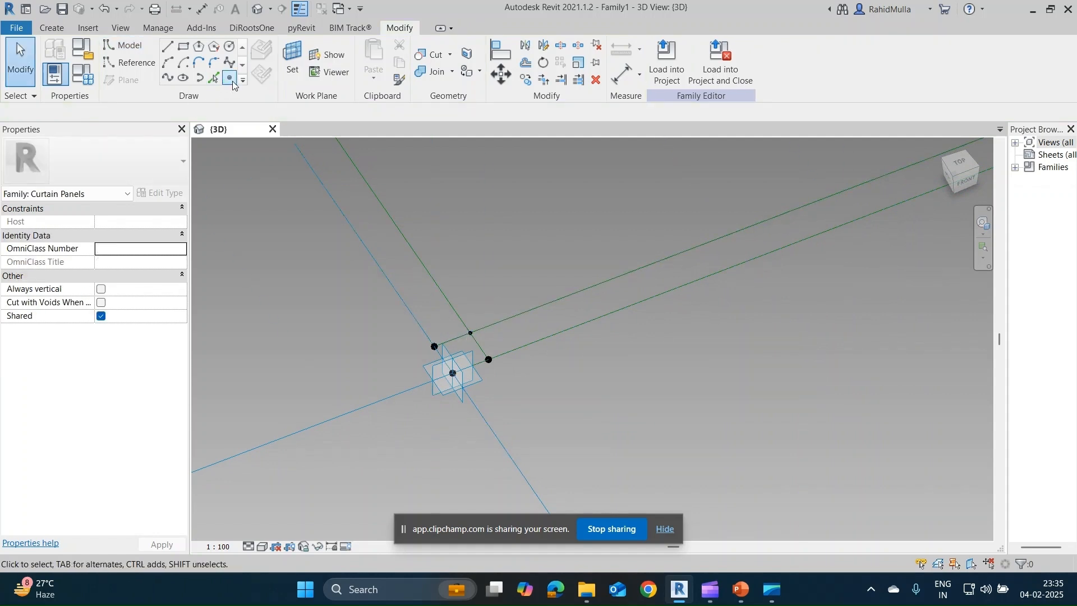
Set the work plane to the reference point at the inner line crossing of the front-left corner.
scroll(453, 227, "down", 3)
middle_click_drag(464, 261, 462, 419)
scroll(455, 382, "down", 2)
middle_click_drag(455, 382, 434, 418)
middle_click_drag(431, 374, 375, 349)
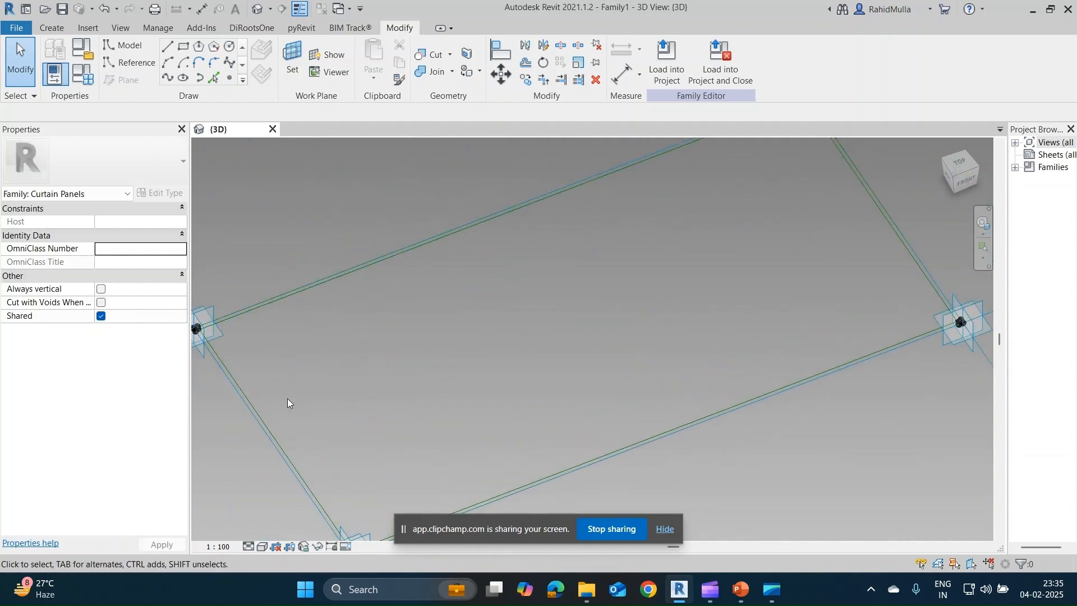
scroll(307, 397, "down", 4)
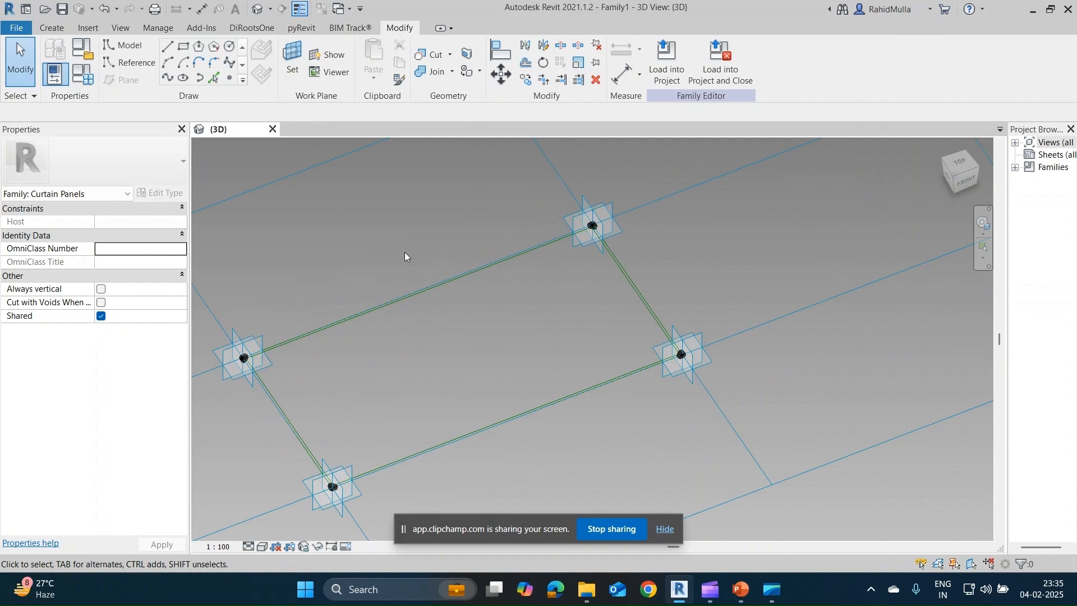
middle_click_drag(413, 327, 449, 388, "shift")
scroll(449, 399, "up", 2)
scroll(448, 423, "up", 1)
middle_click_drag(448, 427, 382, 263)
scroll(426, 387, "up", 5)
key("Tab")
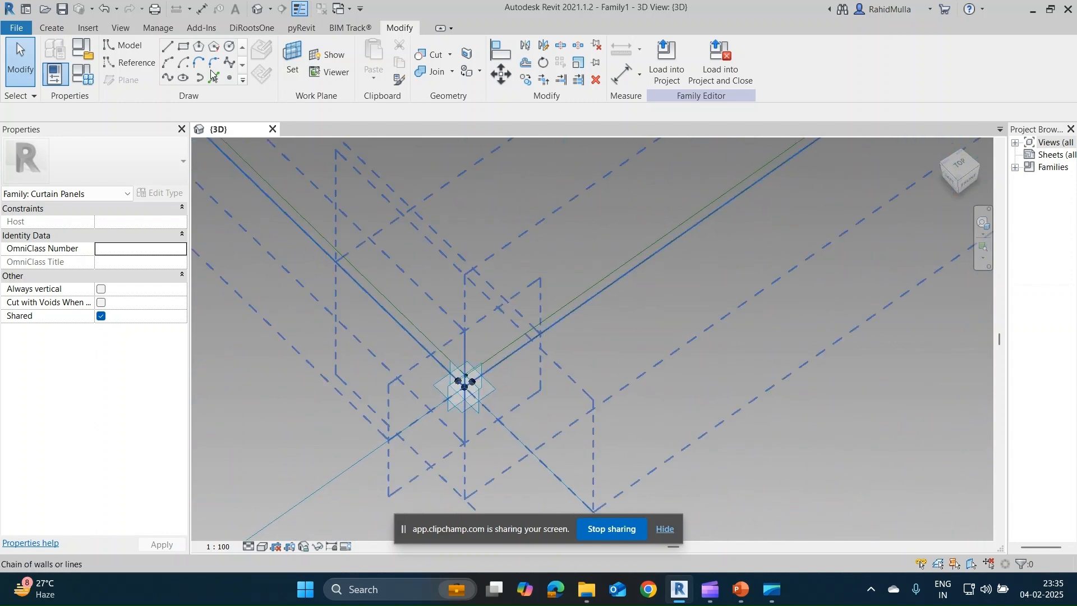
left_click(283, 56)
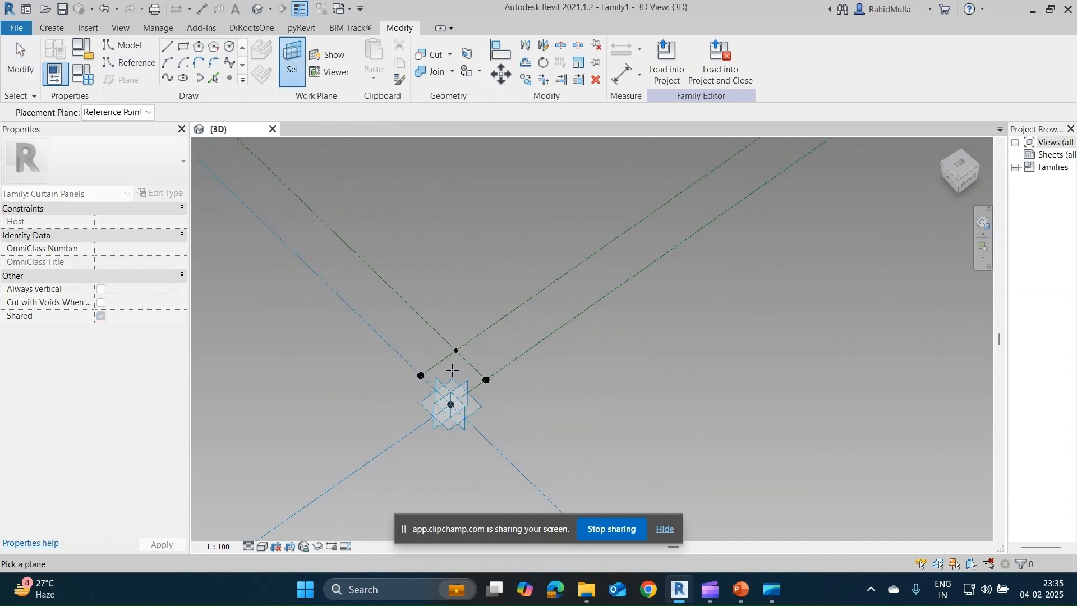
left_click(458, 351)
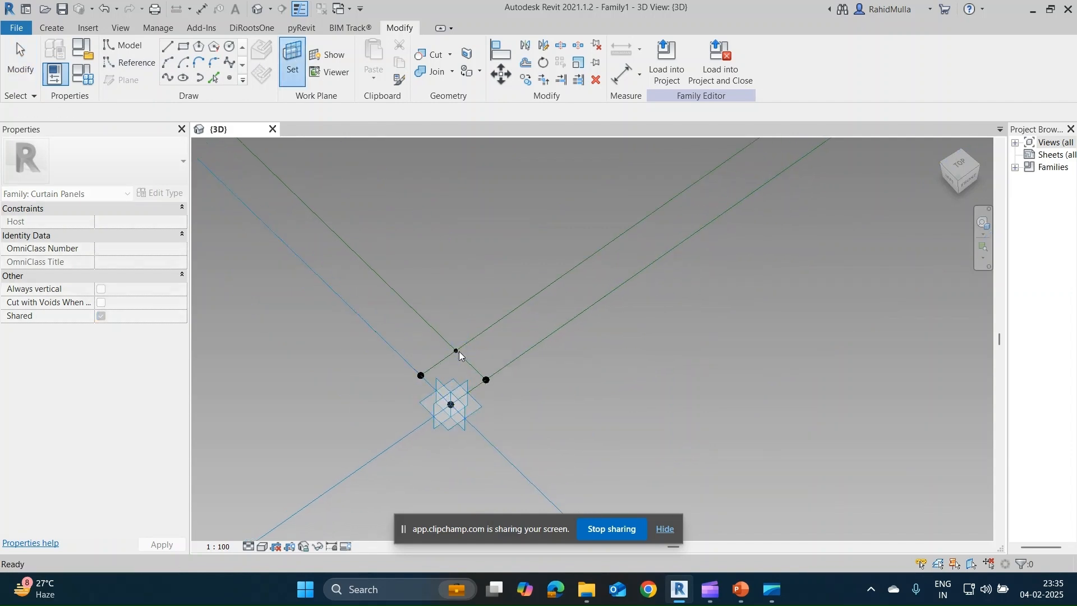
Place a second reference point on top of the front-left crossing point, accept the identical-points warning, and end point placement.
left_click(229, 78)
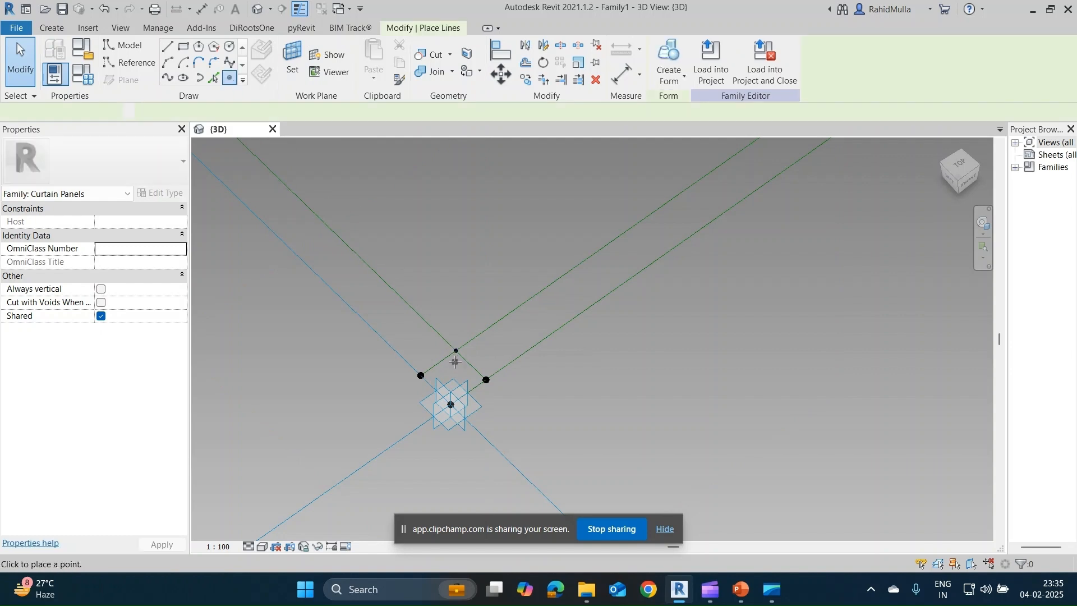
left_click(457, 351)
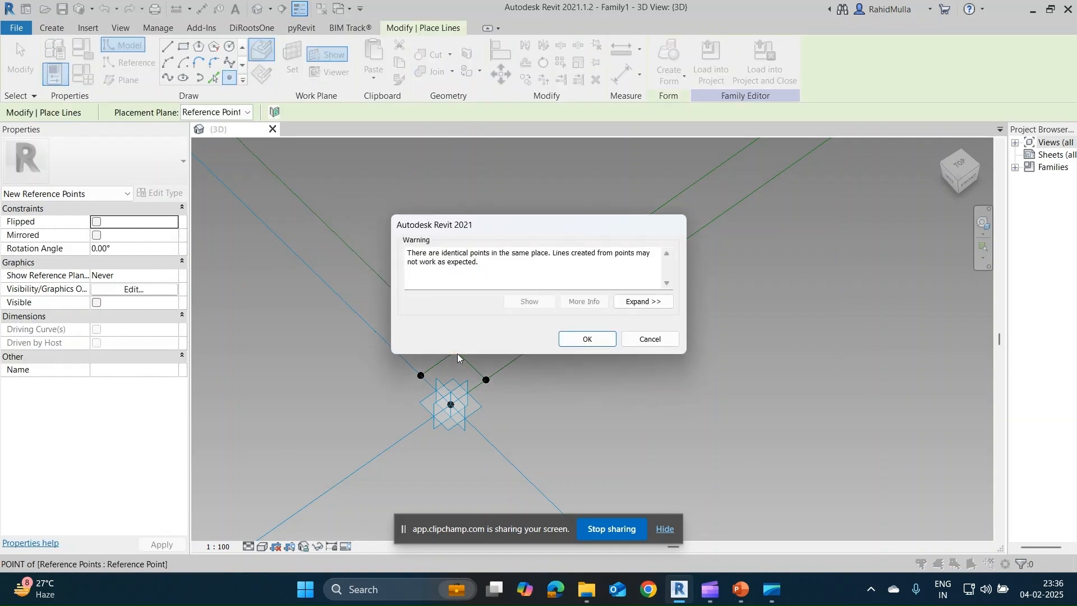
left_click(588, 338)
scroll(441, 365, "up", 2)
key("Escape")
key("Escape")
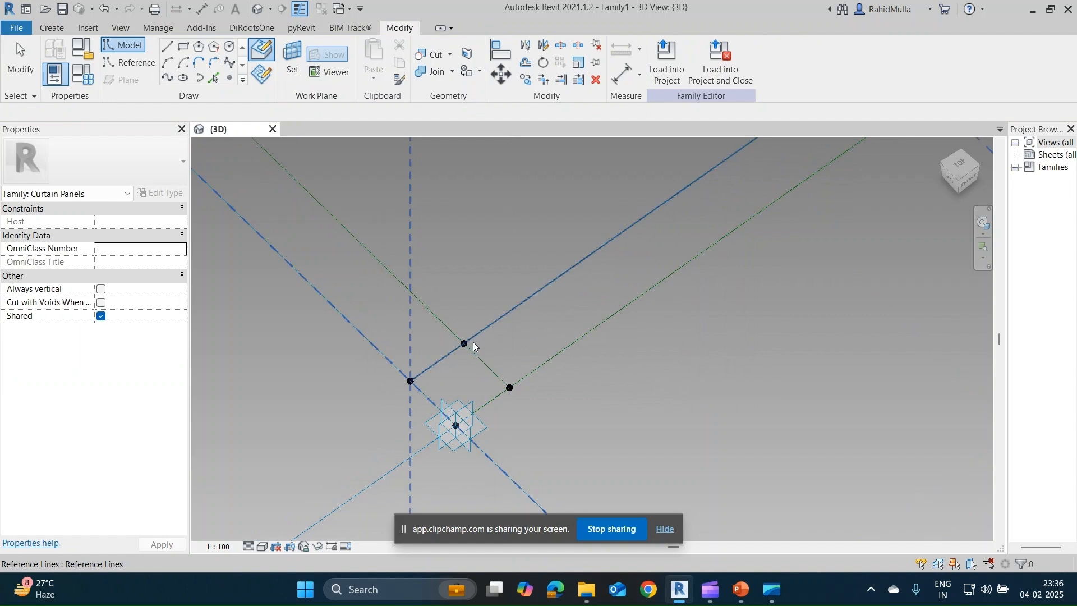
Associate the offset of the hosted point at the front-left inner crossing with a new Height type parameter grouped under Dimensions.
left_click(465, 344)
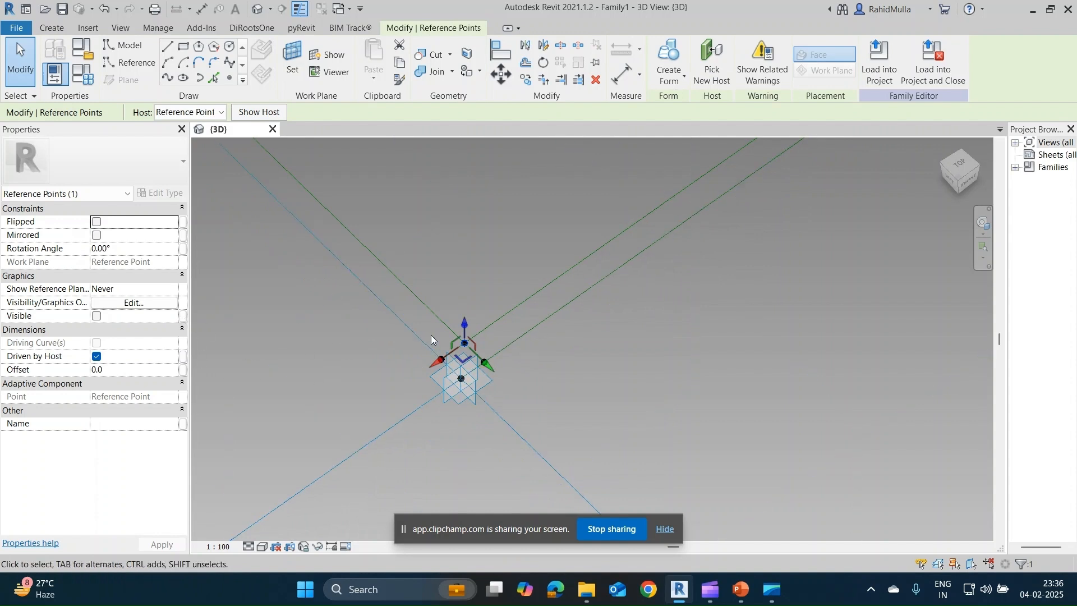
scroll(461, 338, "up", 1)
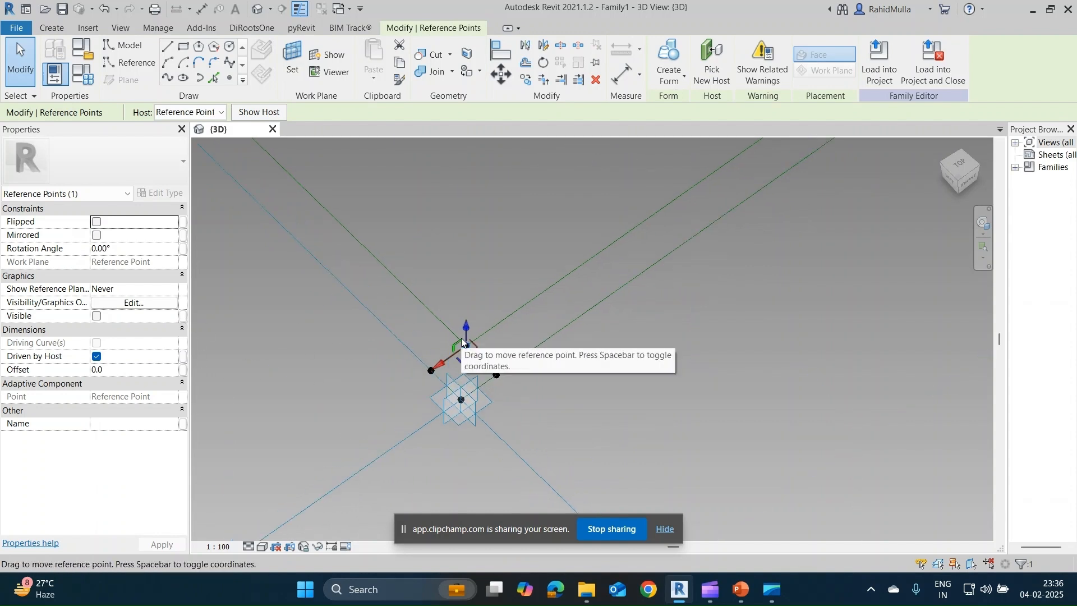
left_click(183, 370)
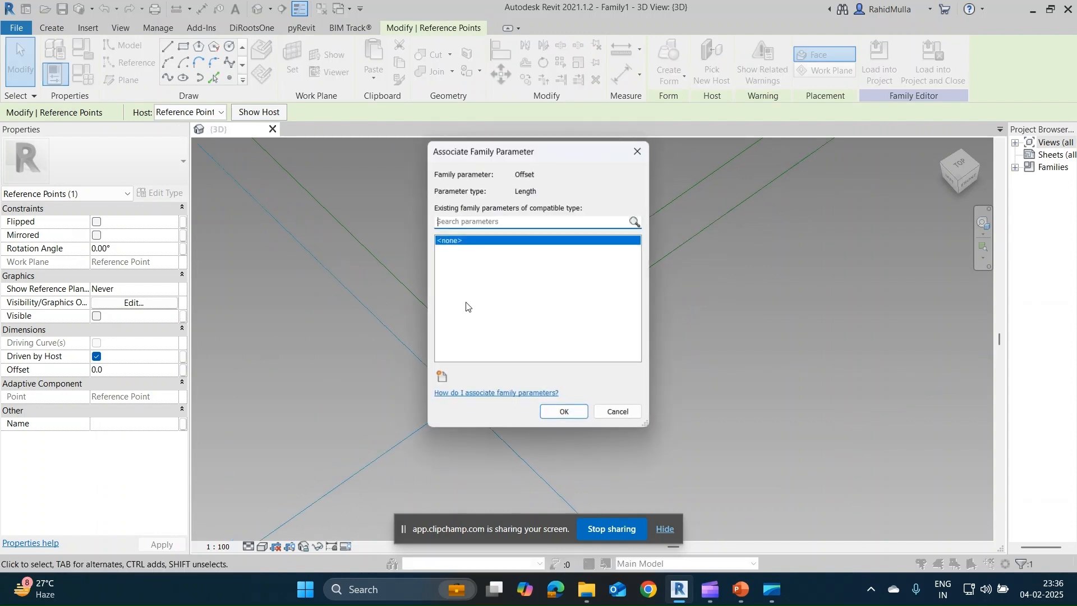
left_click(442, 377)
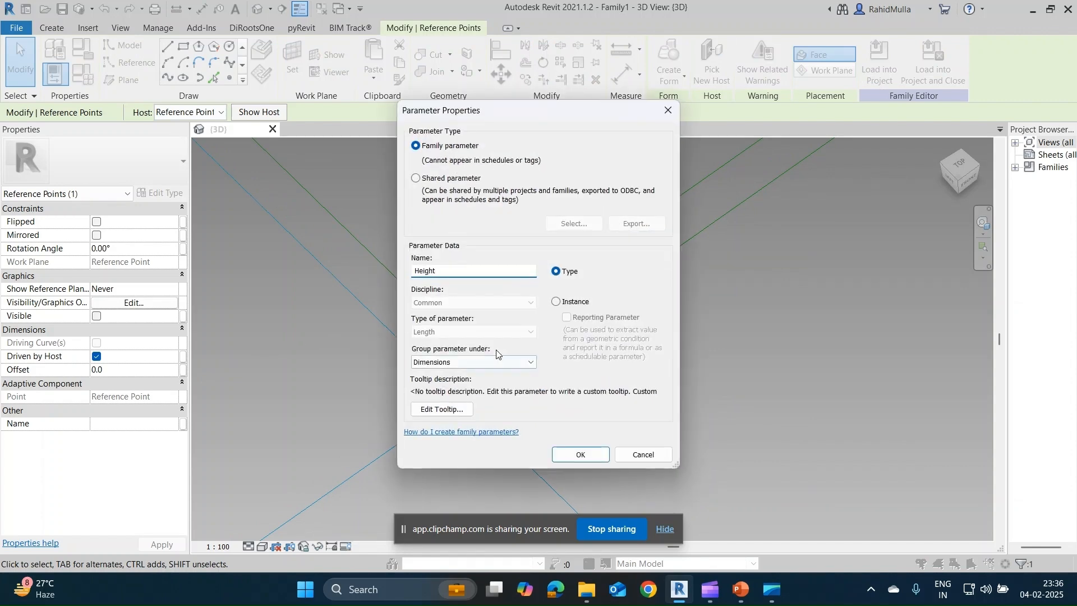
left_click(581, 455)
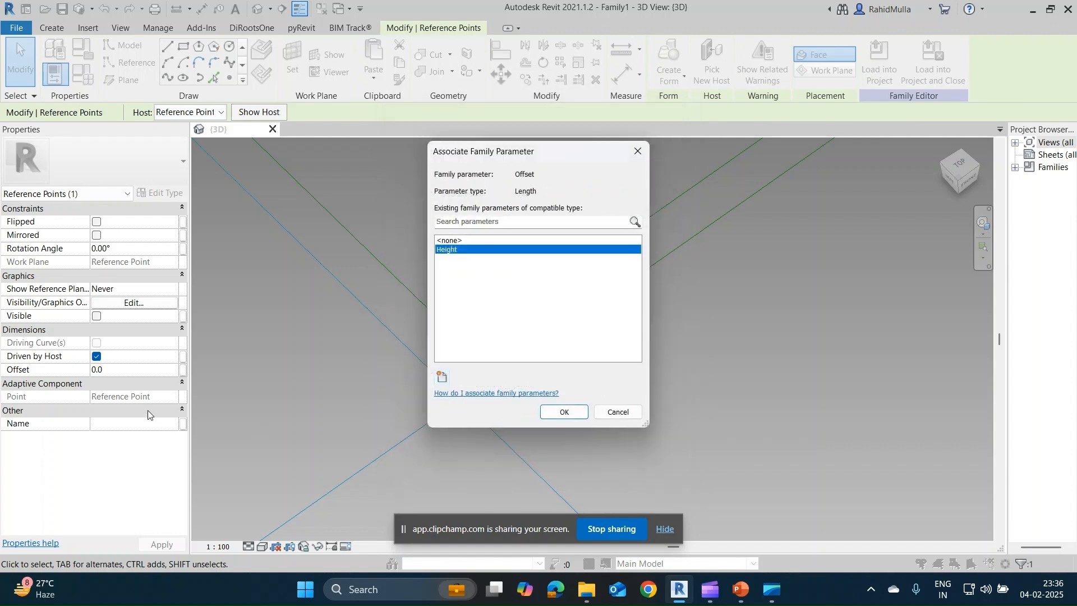
left_click(564, 411)
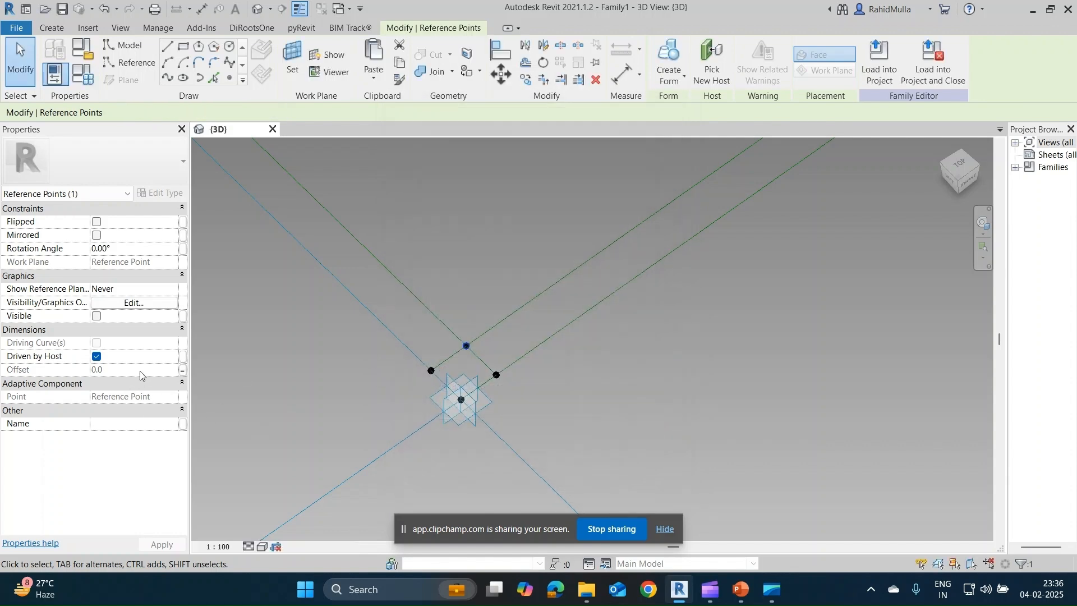
Set the Height parameter to 80 in the family types and apply it.
left_click(83, 74)
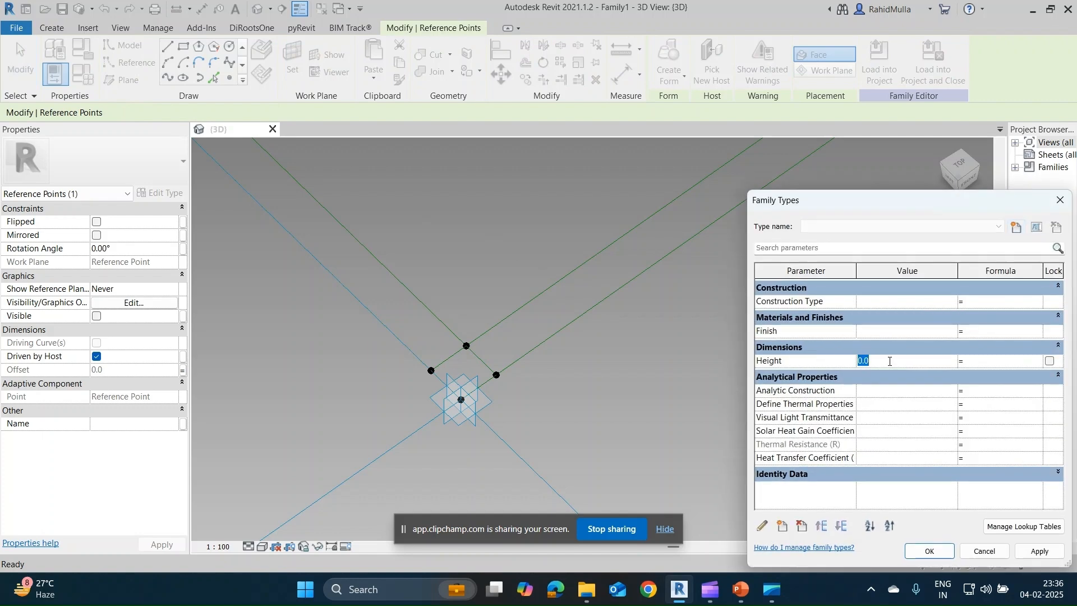
type("80")
left_click(1057, 555)
left_click(929, 551)
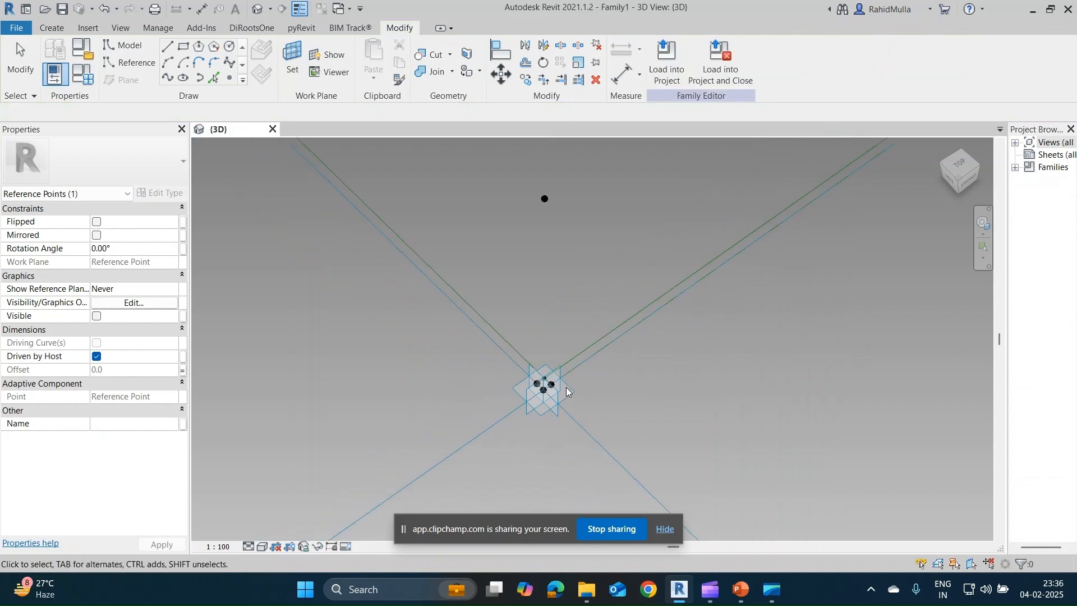
Set the work plane to the reference point at the inner line crossing of the front-right corner.
left_click(567, 387)
middle_click_drag(627, 378, 554, 408, "shift")
middle_click_drag(462, 377, 274, 407)
middle_click_drag(896, 322, 456, 387)
scroll(494, 257, "up", 2)
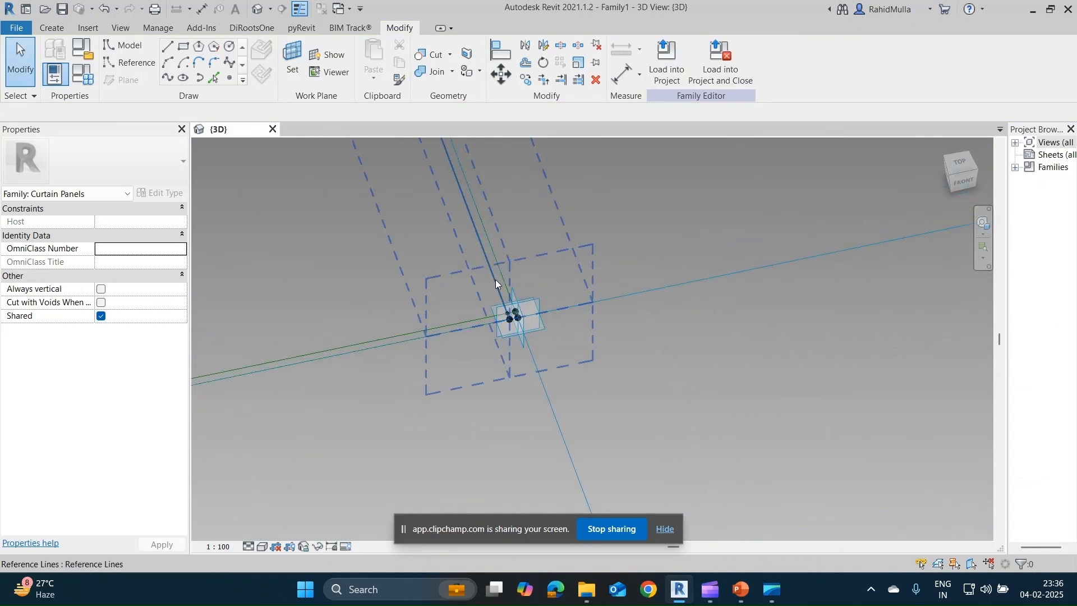
scroll(496, 283, "up", 2)
scroll(525, 369, "up", 3)
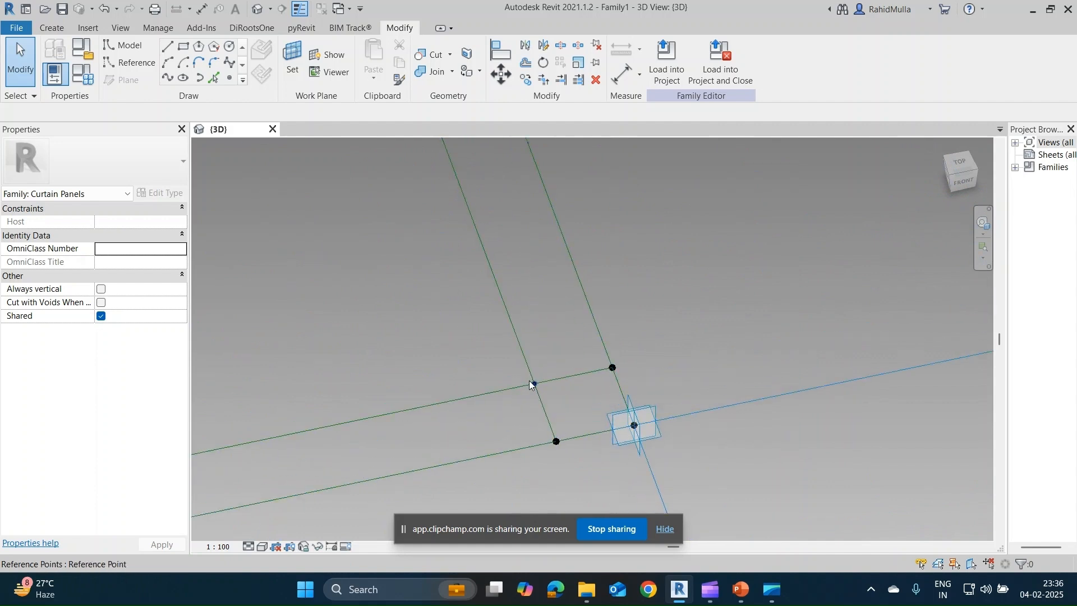
left_click(231, 81)
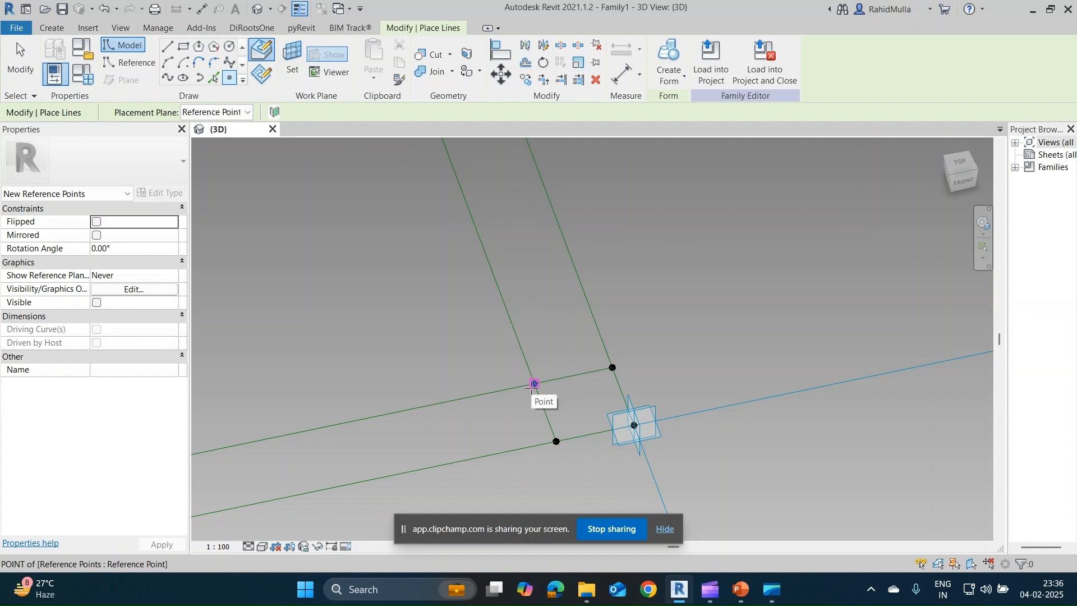
key("Escape")
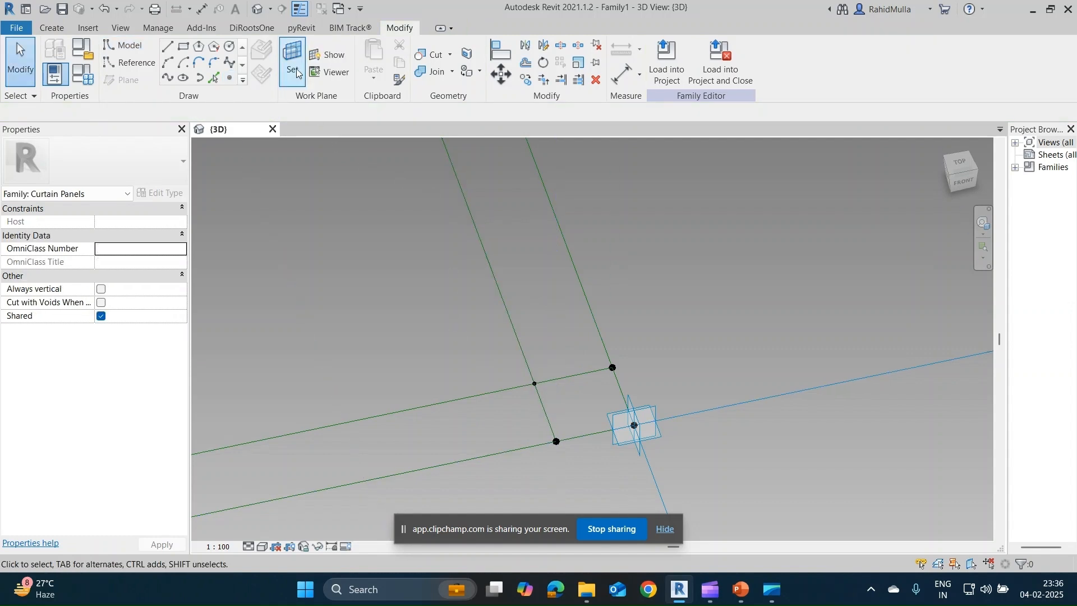
left_click(294, 66)
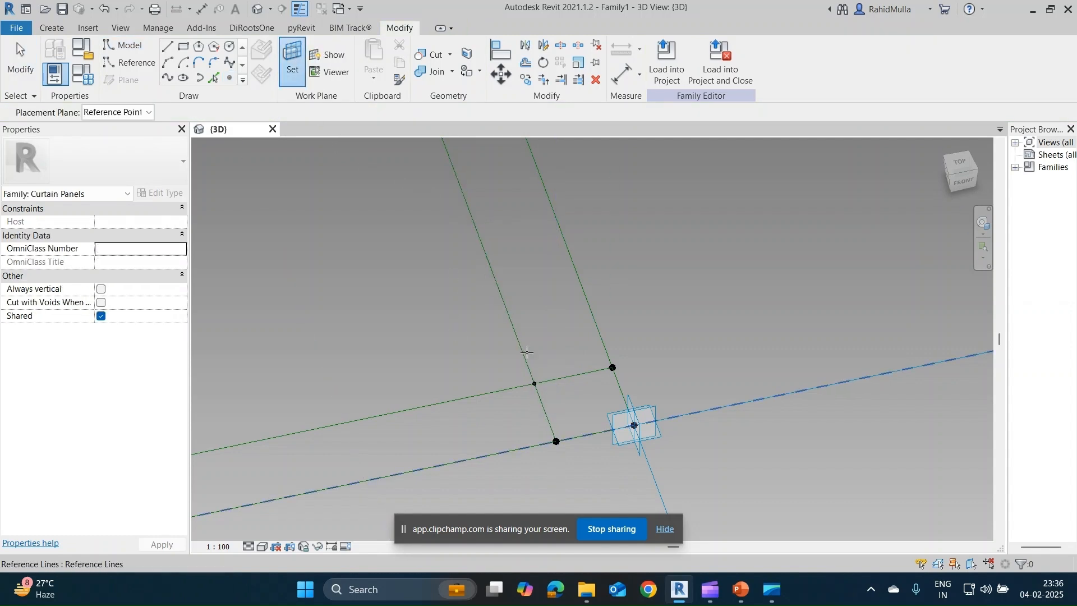
left_click(533, 384)
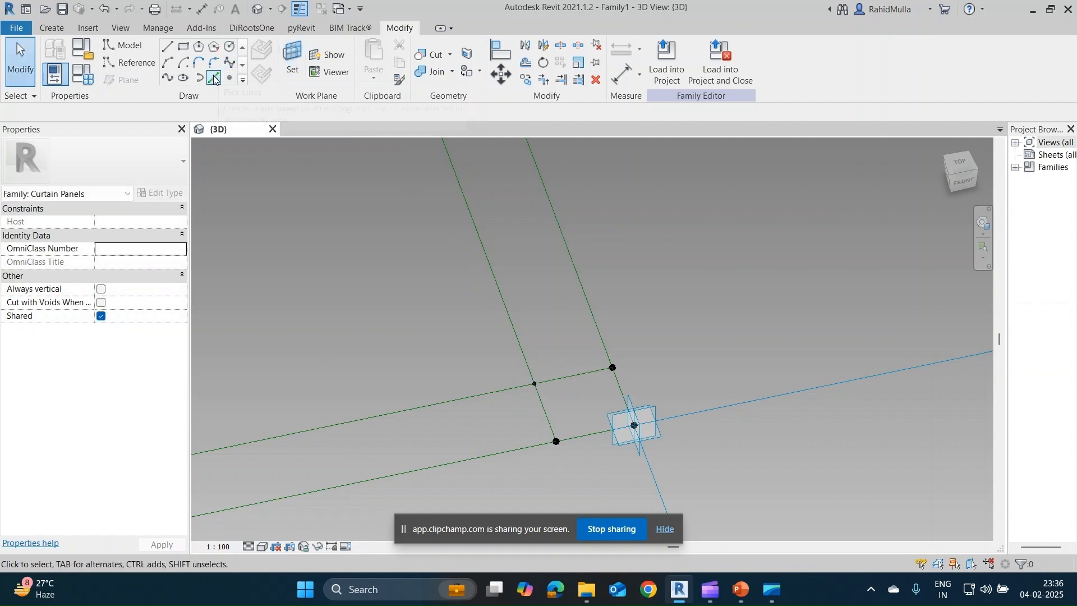
Place a second reference point on top of the front-right crossing point, accept the identical-points warning, and end point placement.
left_click(231, 78)
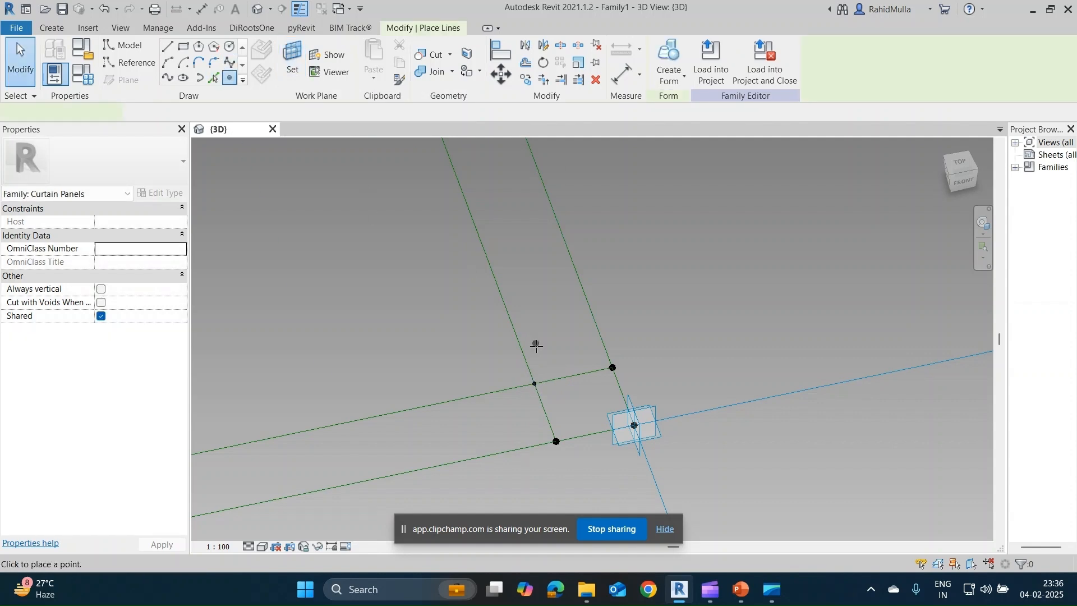
left_click(534, 384)
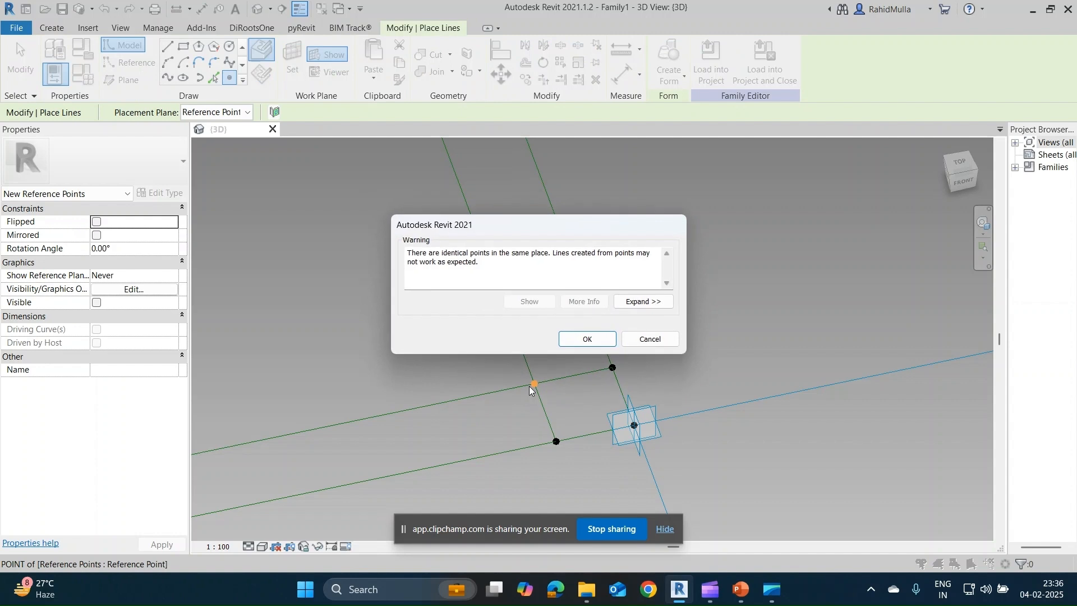
left_click(587, 339)
key("Escape")
key("Escape")
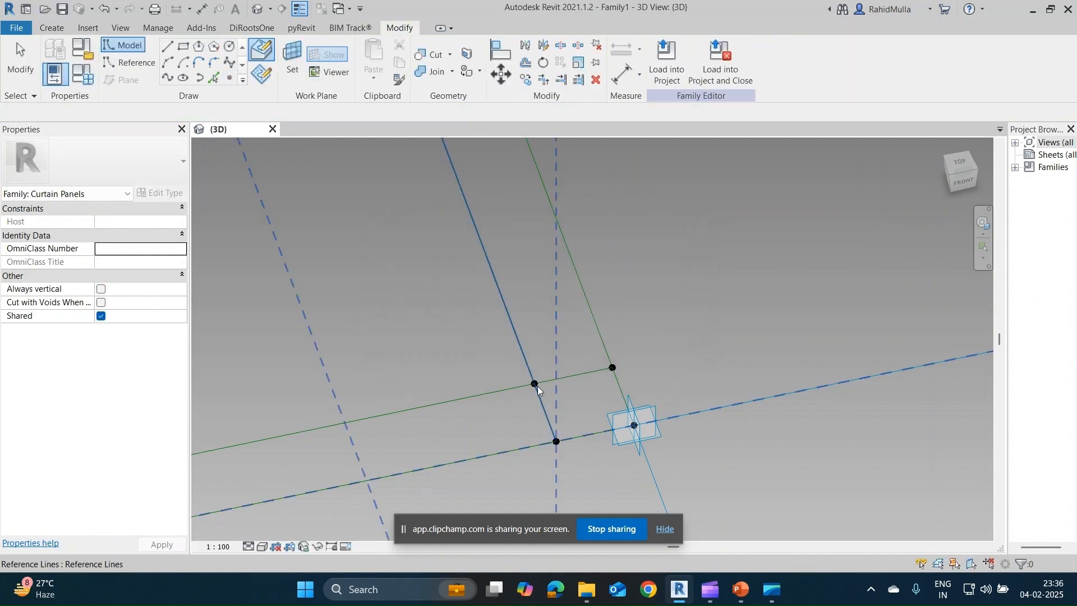
Link the offset of the hosted point at the front-right inner crossing to the existing Height parameter.
left_click(535, 385)
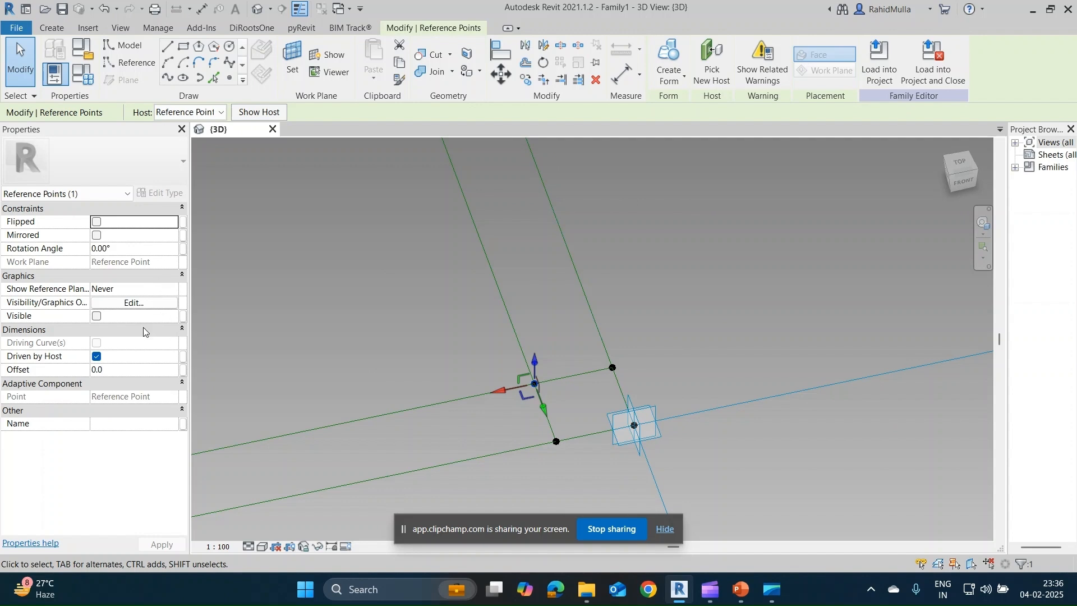
left_click(185, 373)
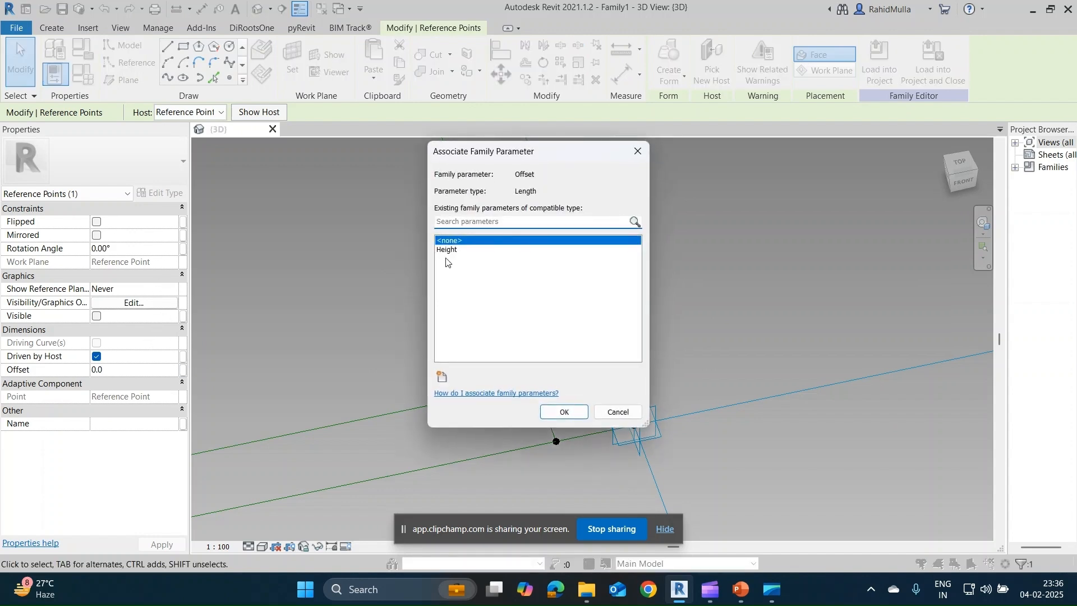
left_click(448, 250)
left_click(573, 414)
Set the work plane to the reference point at the inner line crossing of the back-right corner.
scroll(515, 303, "down", 5)
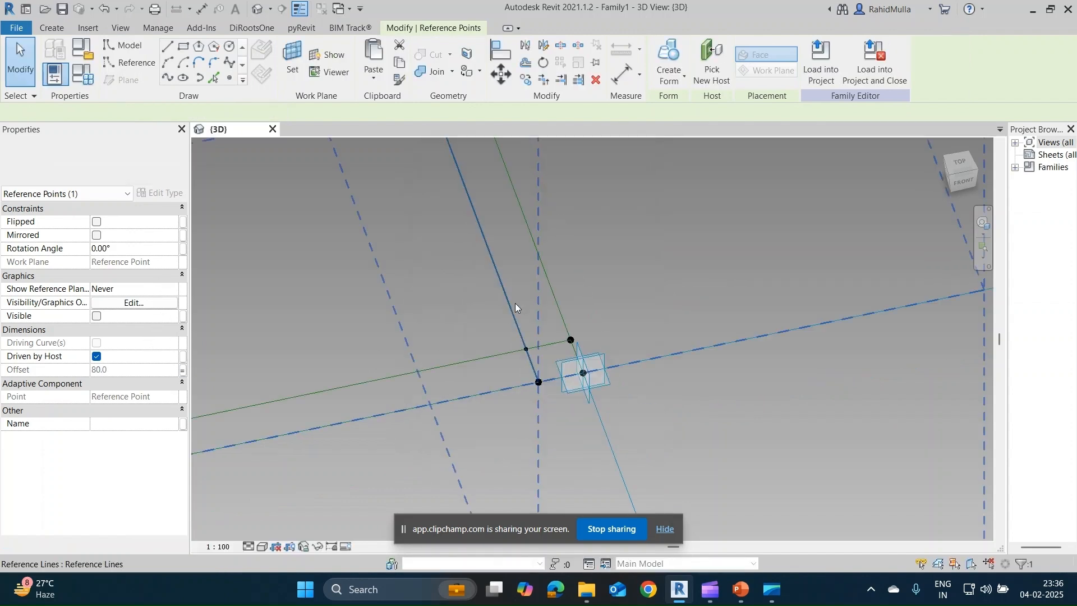
middle_click_drag(505, 297, 503, 413)
scroll(504, 408, "down", 5)
middle_click_drag(407, 258, 540, 450)
left_click(443, 281)
key("Tab")
left_click(529, 298)
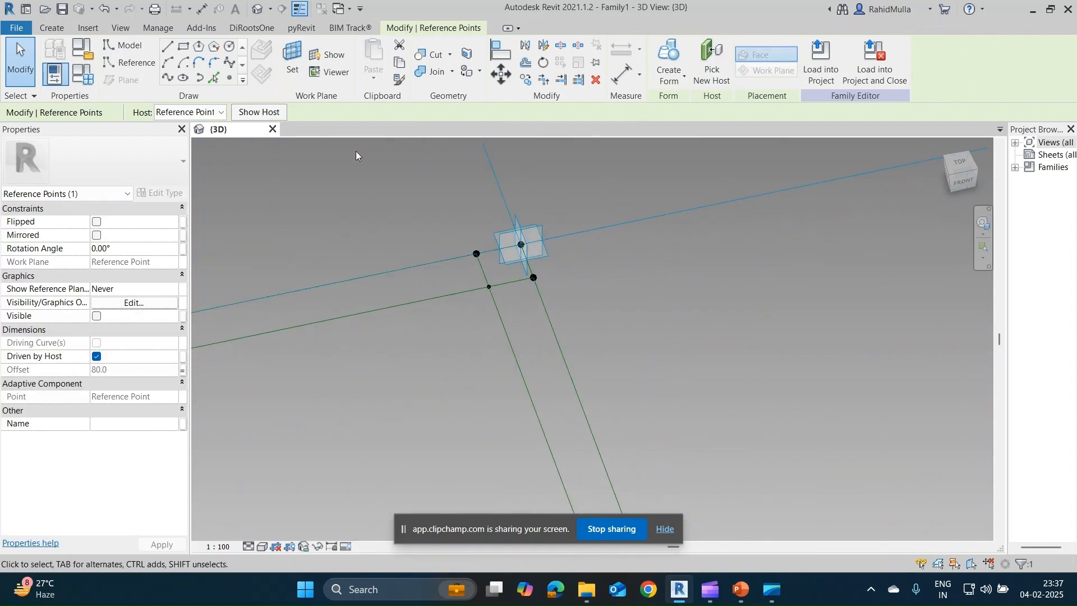
left_click(290, 57)
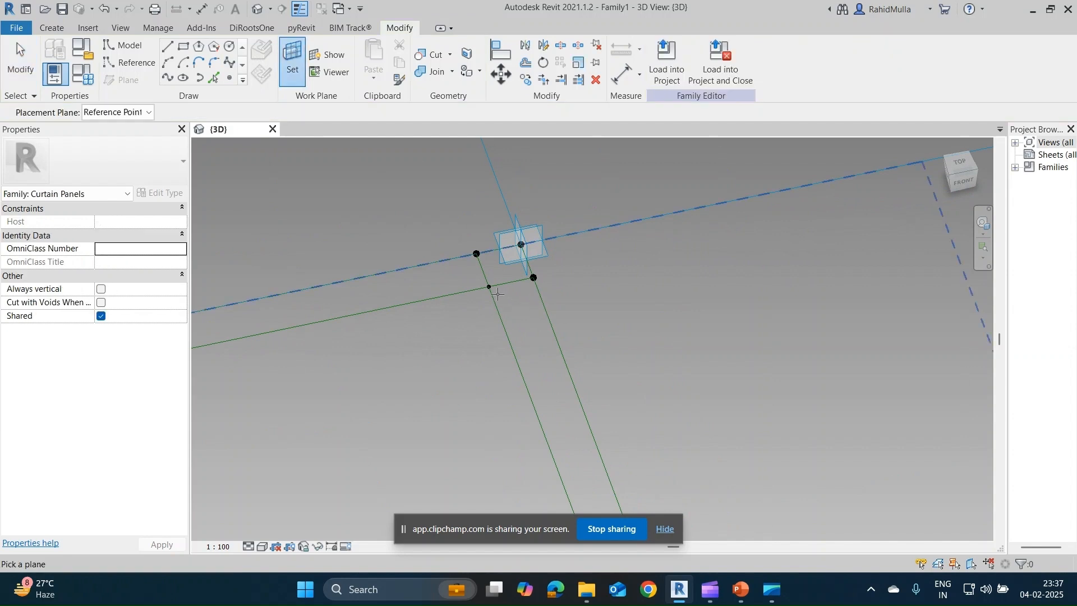
left_click(484, 285)
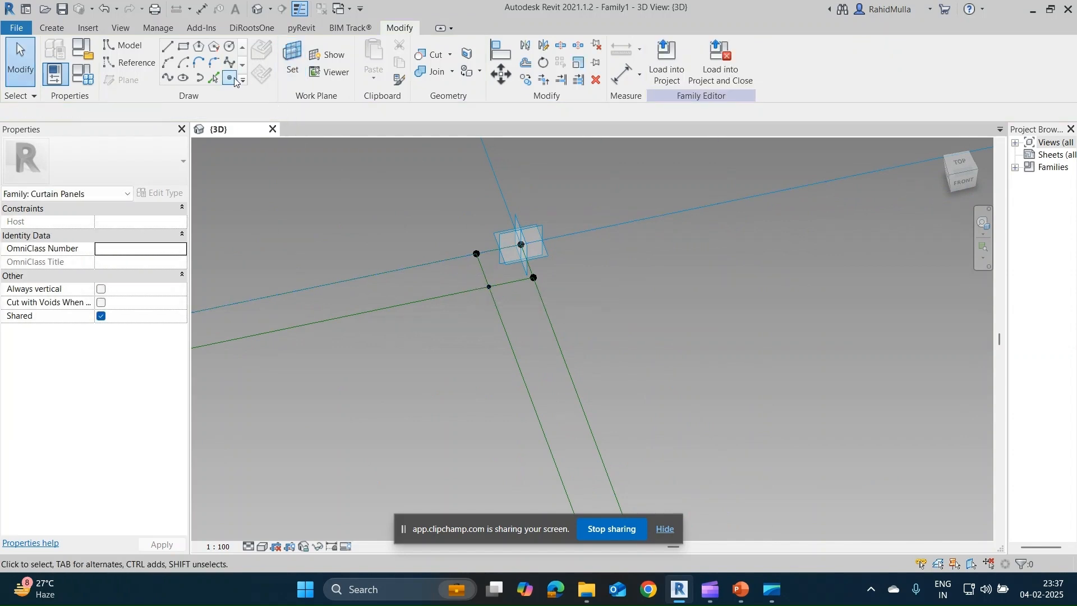
Place a second reference point on top of the back-right crossing point, accept the identical-points warning, and end point placement.
key("l")
key("i")
left_click(487, 287)
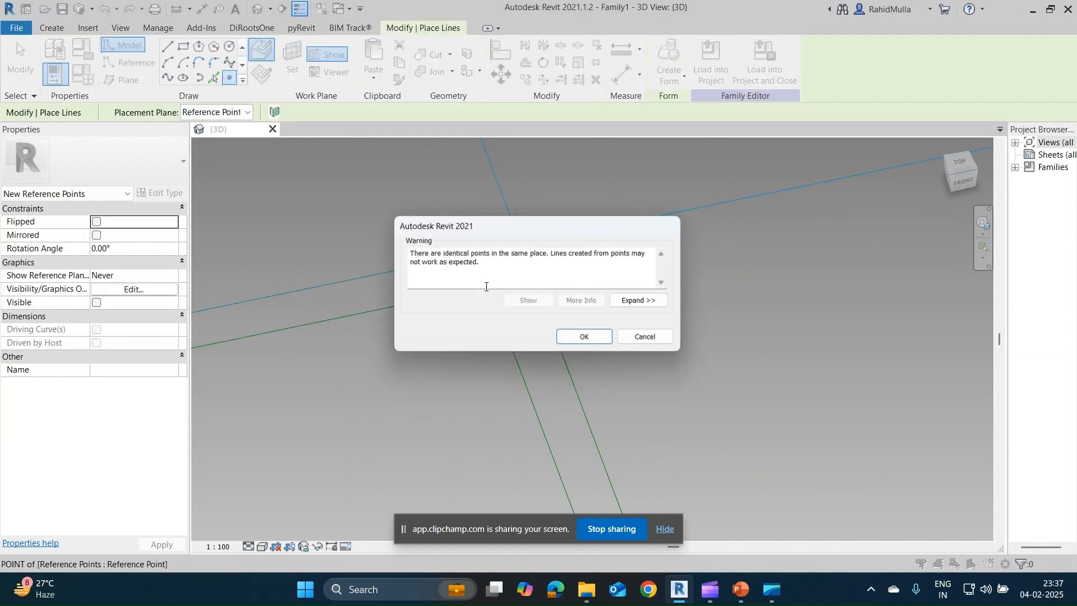
left_click(486, 286)
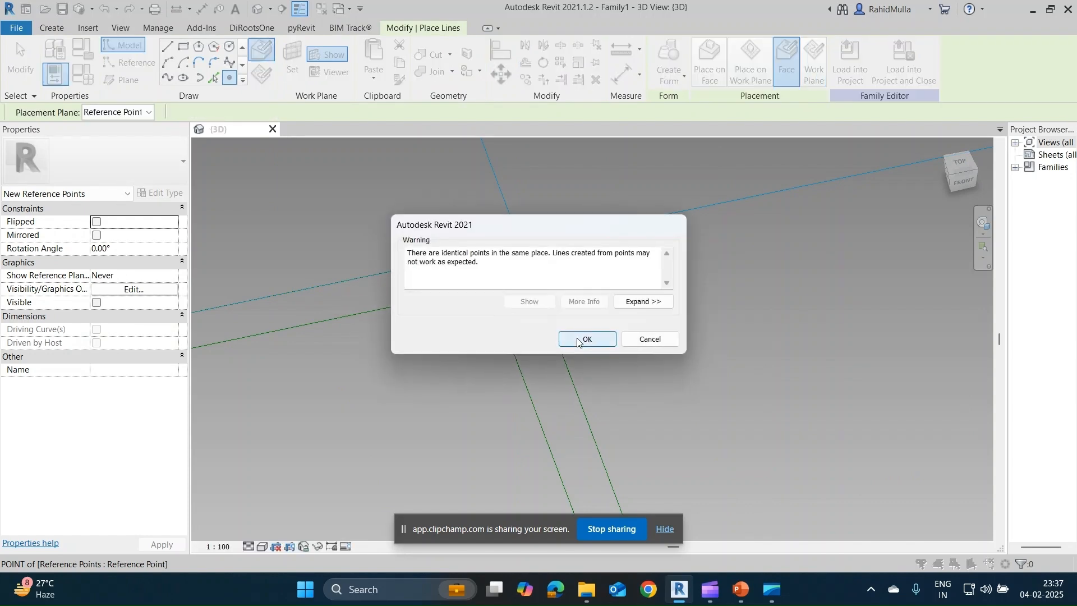
left_click(582, 339)
scroll(483, 288, "up", 3)
scroll(485, 290, "up", 1)
key("Escape")
key("Escape")
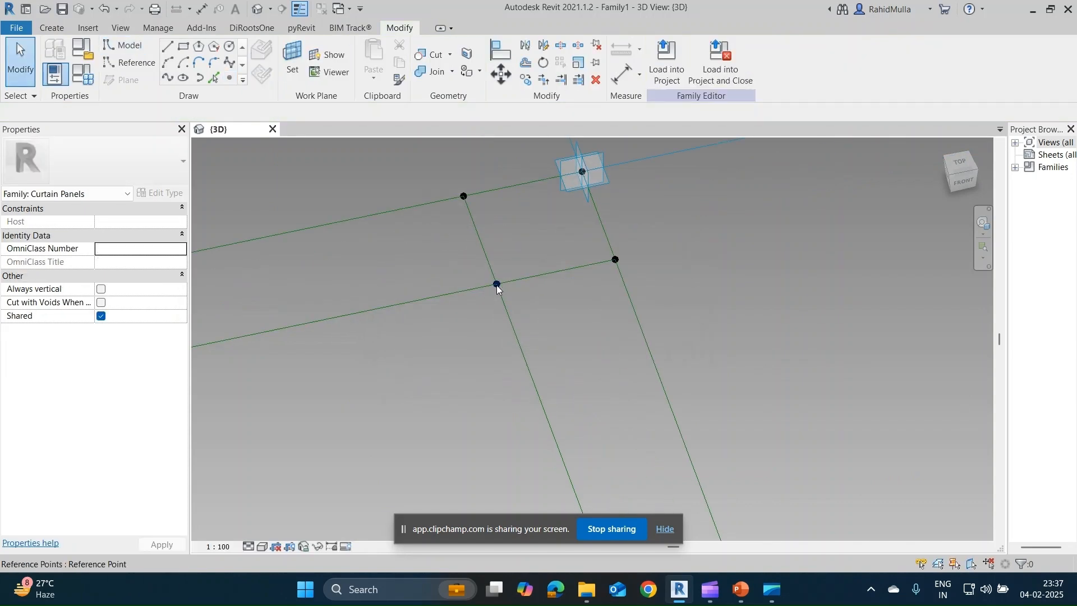
Link the offset of the hosted point at the back-right inner crossing to the existing Height parameter.
key("Tab")
left_click(497, 286)
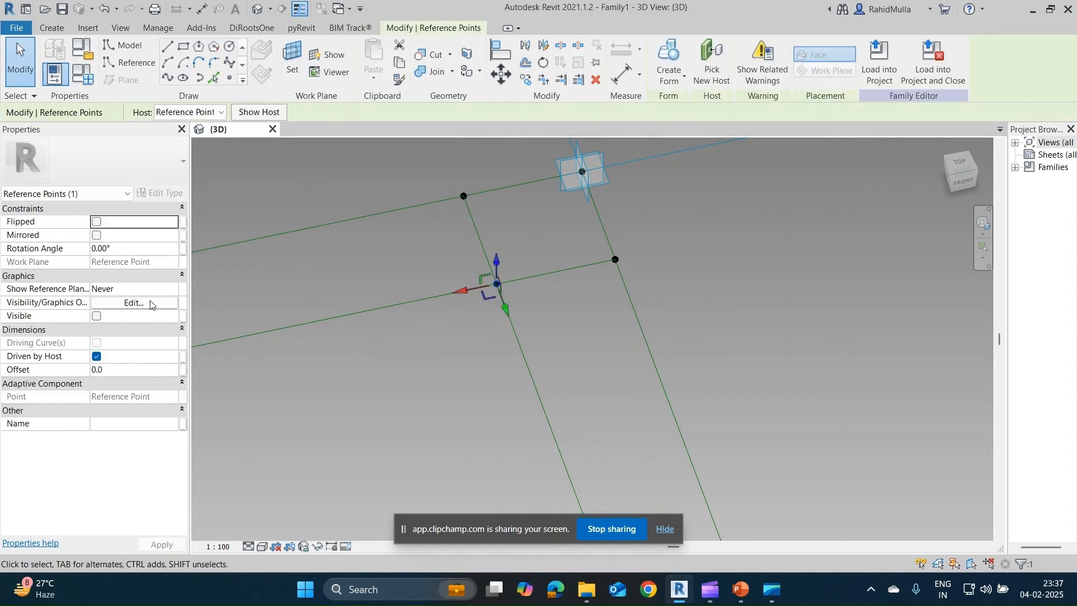
left_click(183, 369)
left_click(451, 250)
left_click(563, 413)
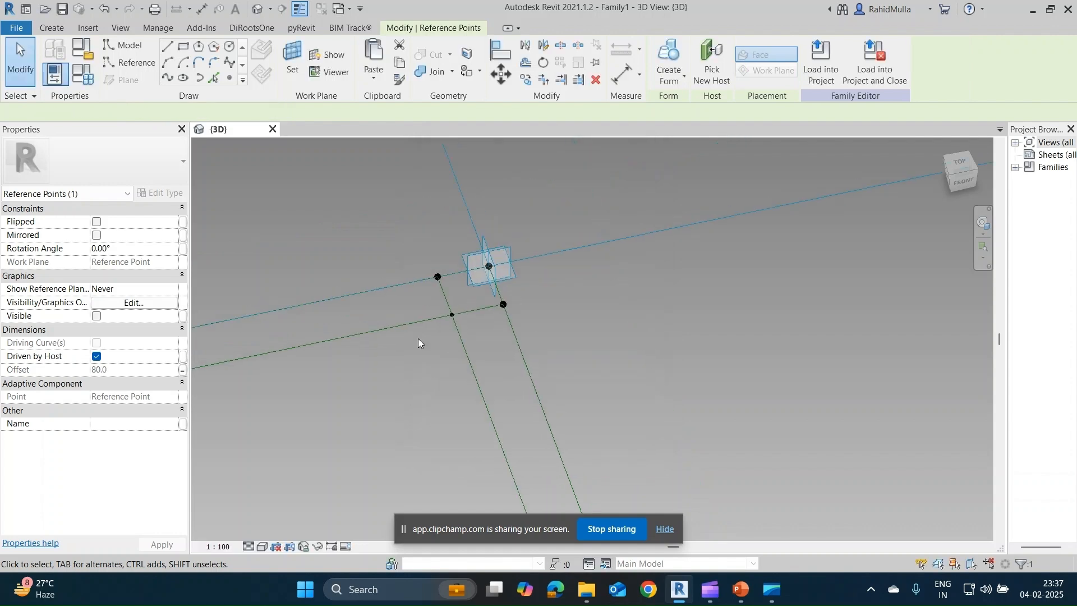
Host a second reference point on the back-left crossing point, accept the identical-points warning, and end point placement.
scroll(418, 338, "up", 3)
middle_click_drag(254, 401, 620, 402)
middle_click_drag(429, 416, 799, 294)
scroll(798, 294, "down", 3)
scroll(452, 374, "up", 3)
key("Tab")
scroll(452, 375, "up", 4)
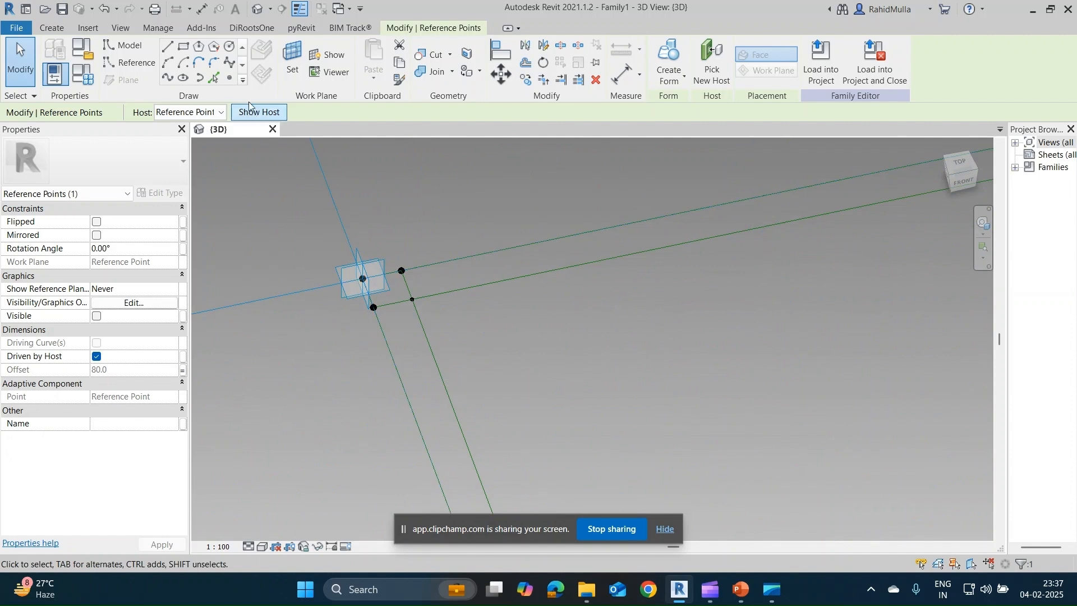
key("Escape")
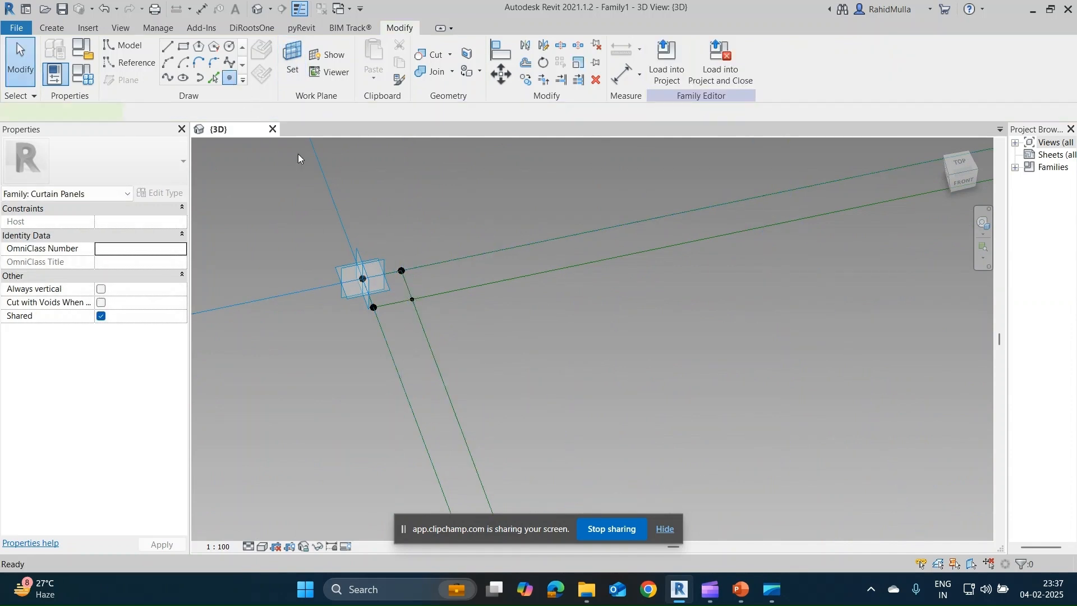
left_click(414, 300)
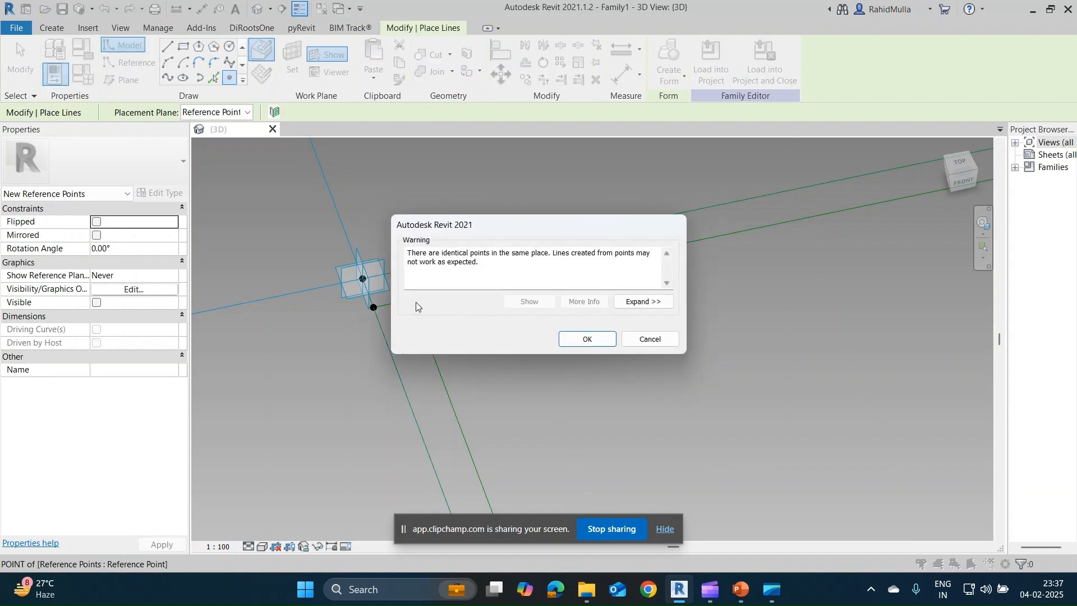
left_click(587, 339)
key("Escape")
key("Escape")
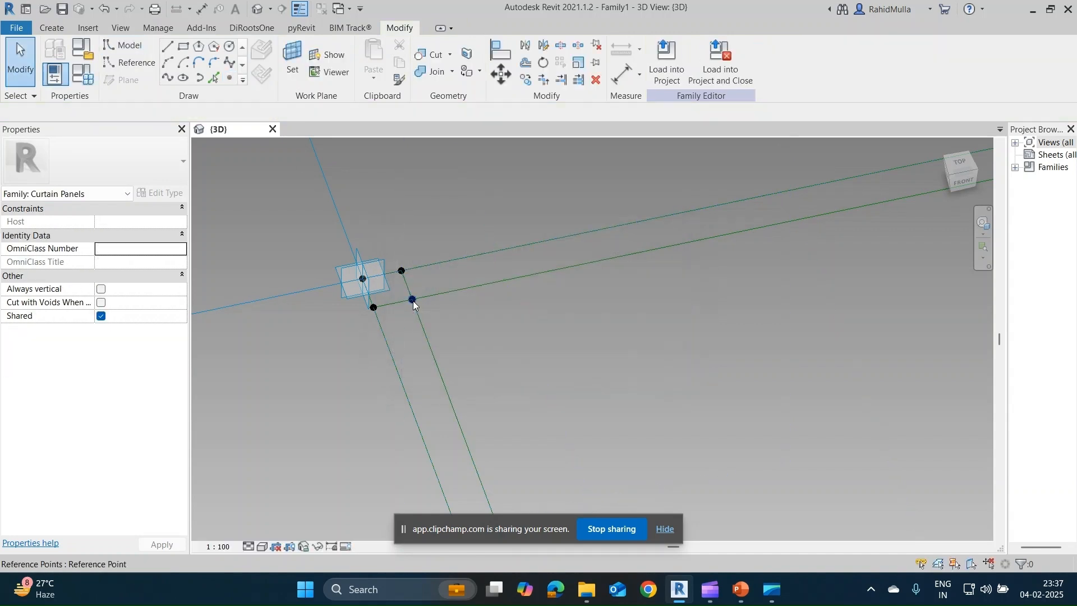
Link the offset of the hosted point at the back-left inner crossing to the existing Height parameter.
left_click(412, 300)
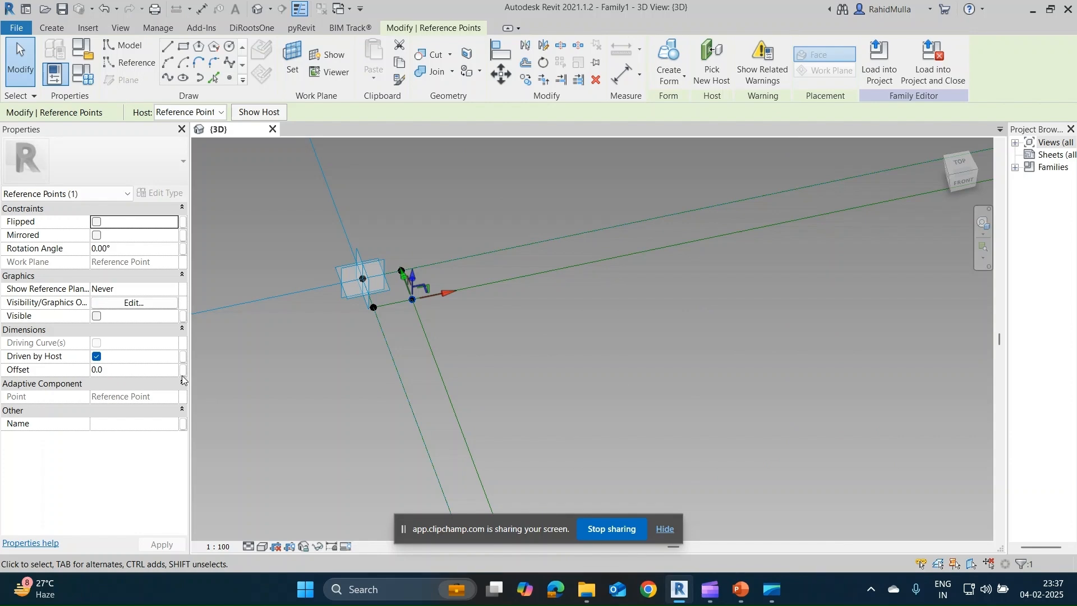
left_click(182, 371)
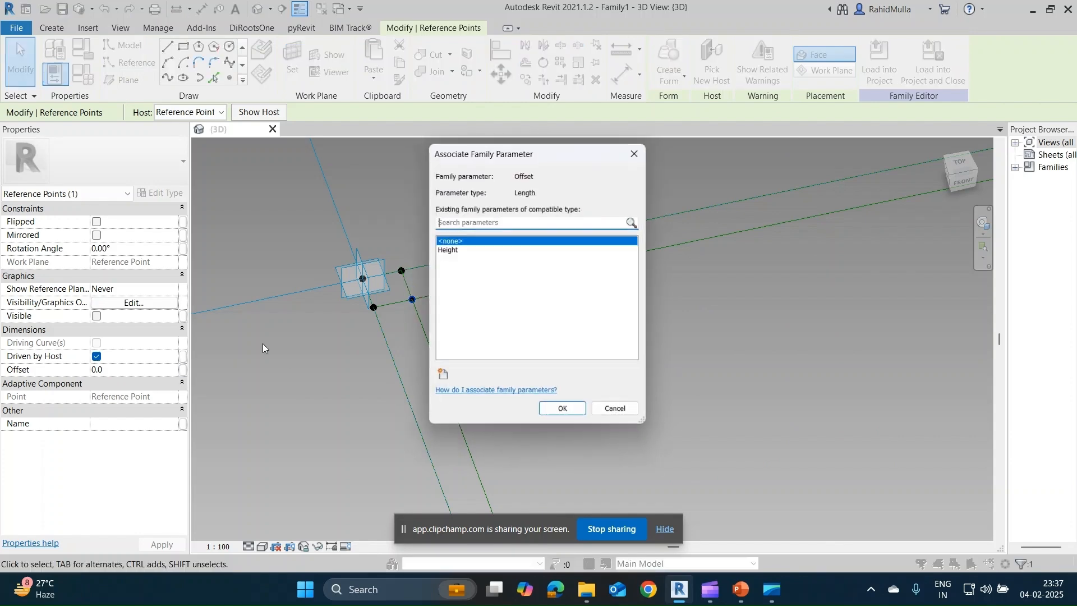
left_click(462, 254)
left_click(562, 412)
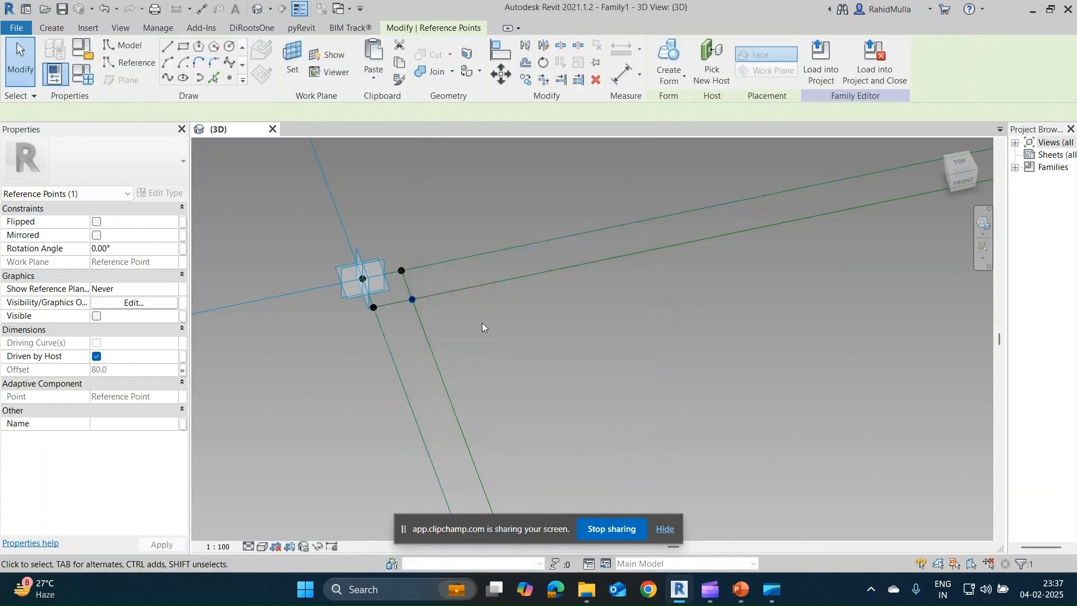
scroll(483, 322, "up", 3)
middle_click_drag(521, 331, 473, 348)
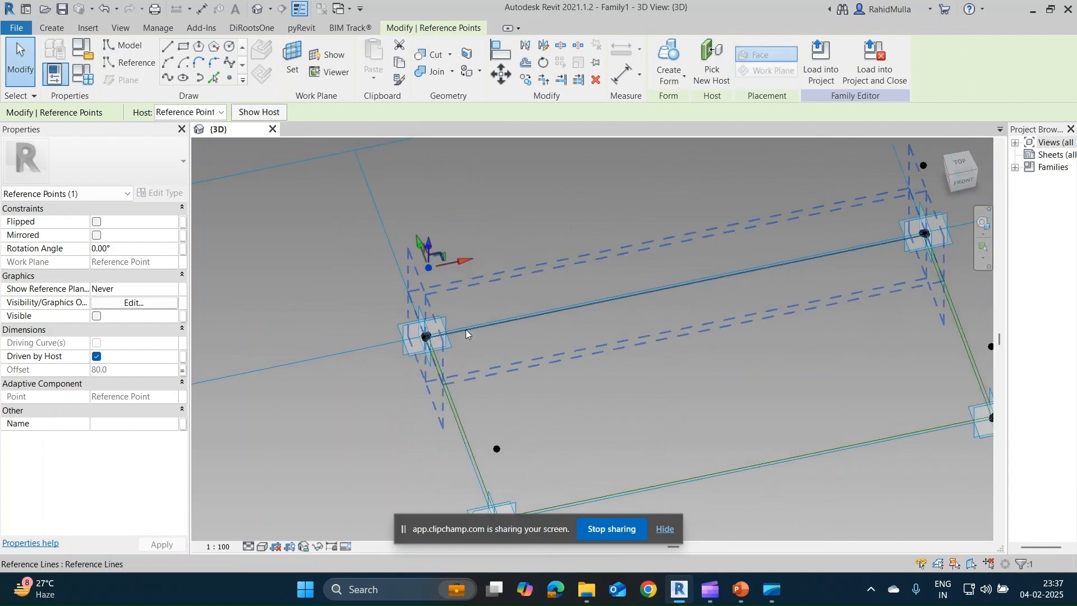
left_click(460, 273)
scroll(462, 273, "down", 2)
middle_click_drag(530, 313, 472, 322, "shift")
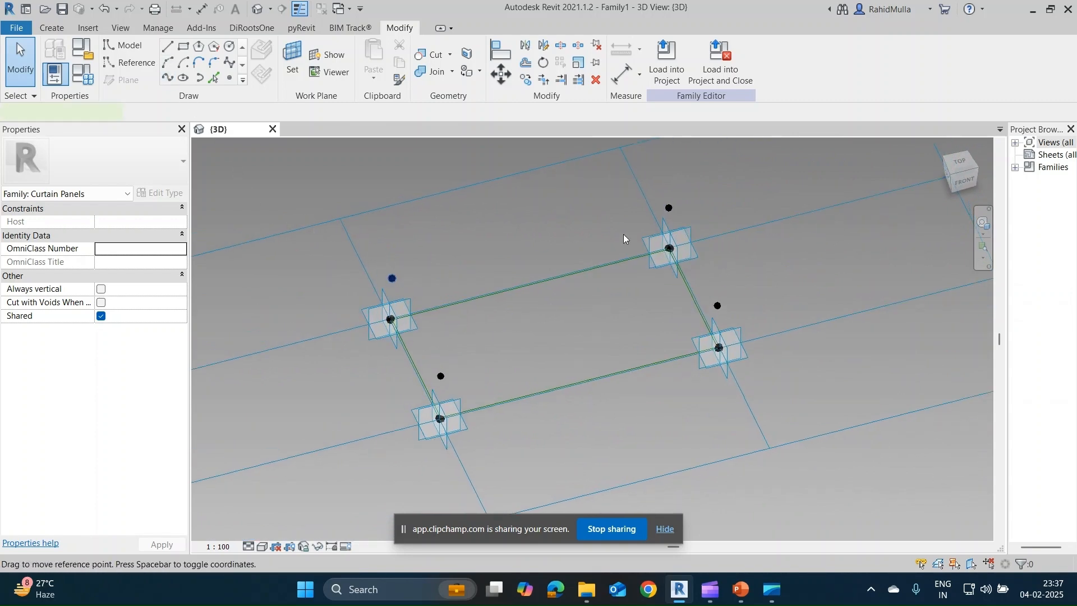
left_click(168, 78)
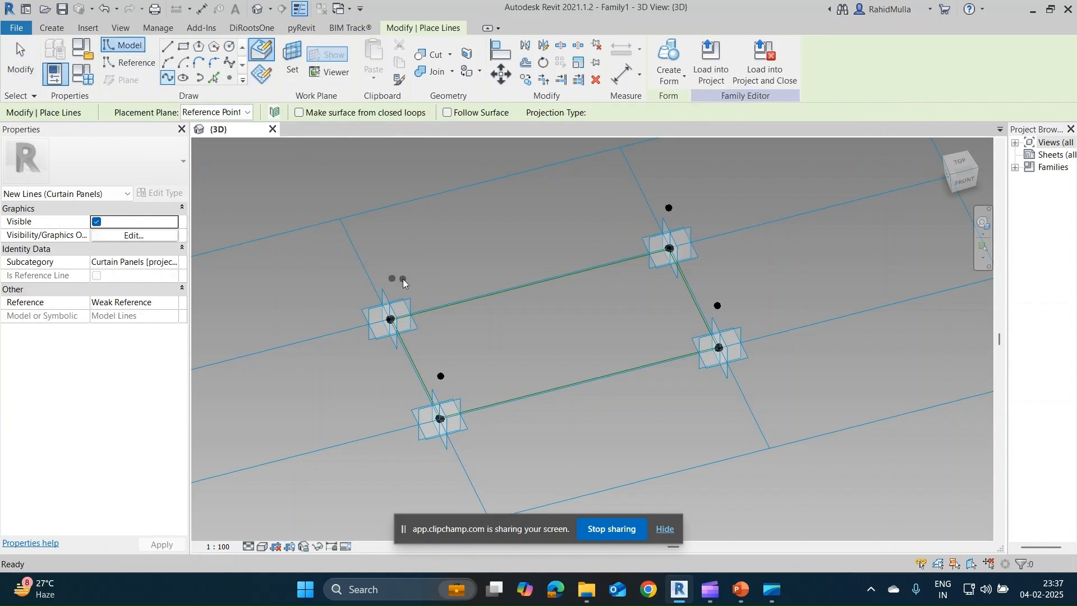
key("Escape")
key("Escape")
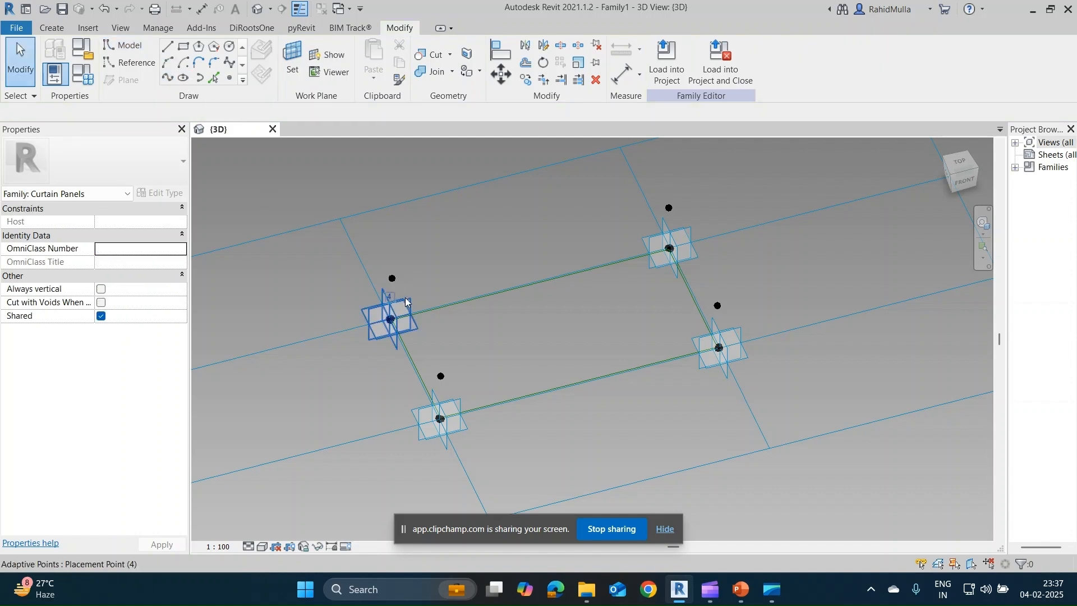
Draw splines through the raised corner points, joining back-left to back-right and back-right to front-right.
left_click(393, 279)
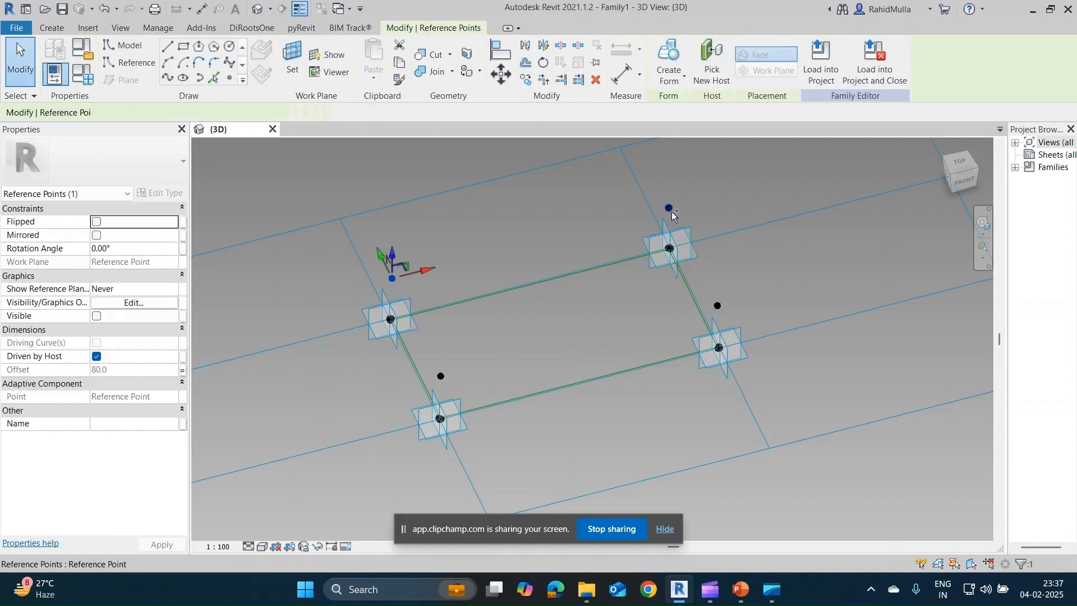
left_click(167, 79)
left_click(434, 239)
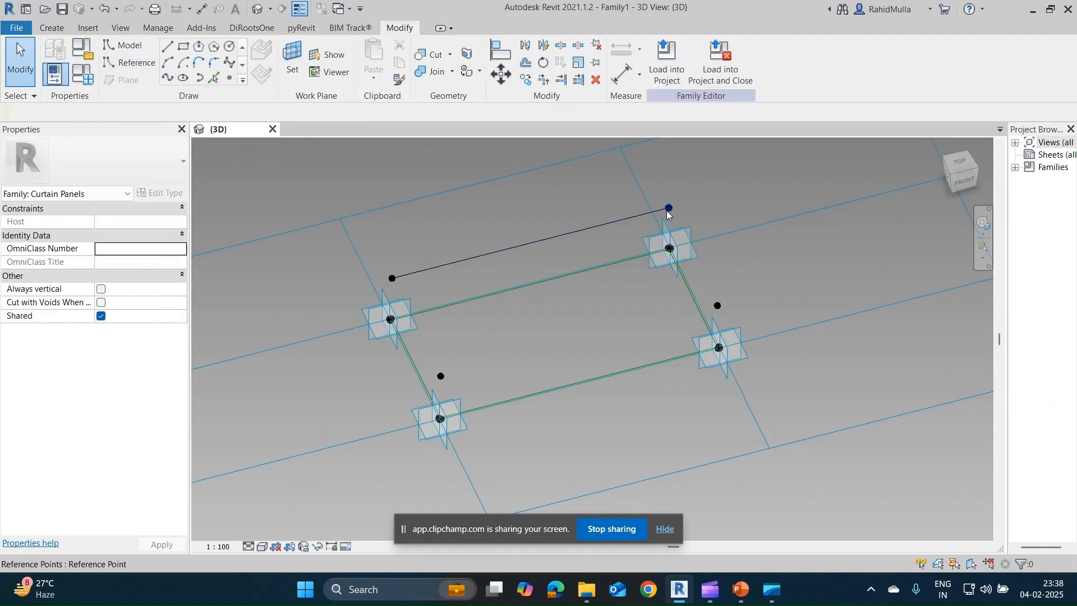
left_click(668, 210)
left_click(718, 305, "ctrl")
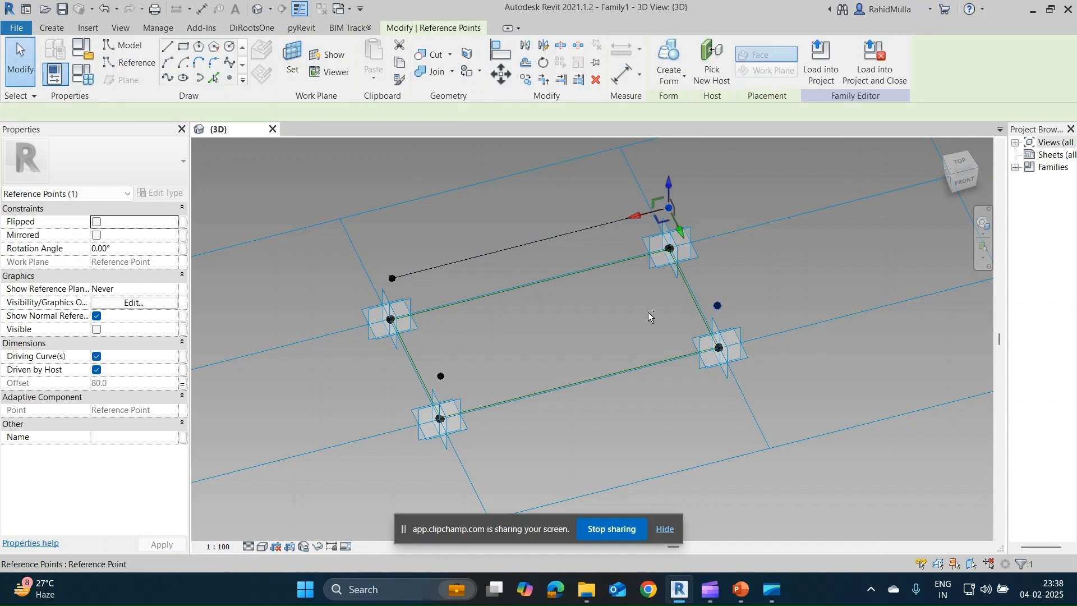
left_click(168, 78)
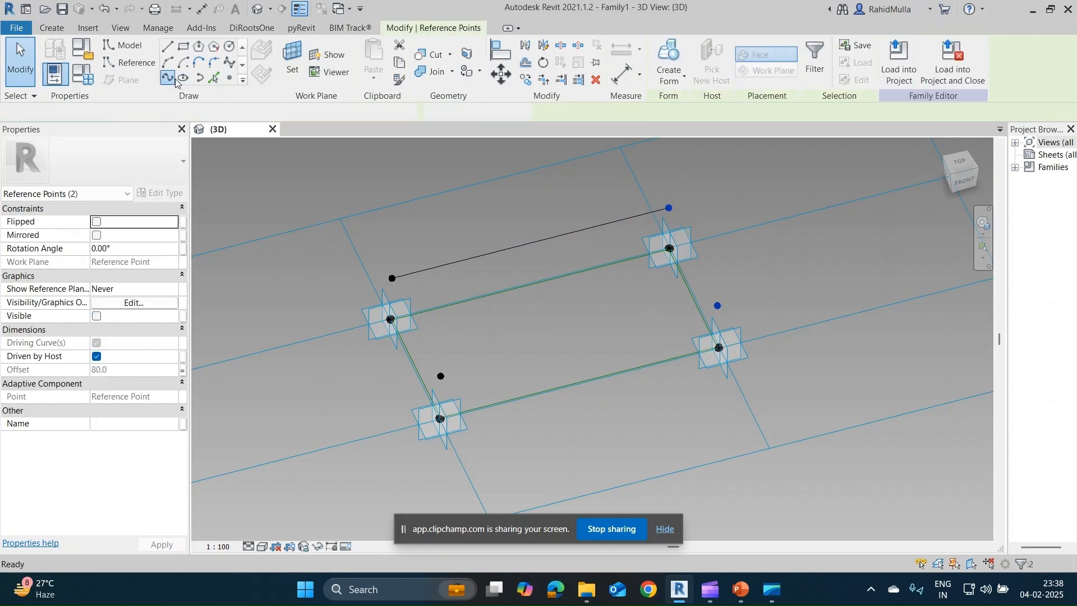
Complete the raised rectangle with splines through points, joining front-right to front-left and front-left to back-left.
left_click(718, 306)
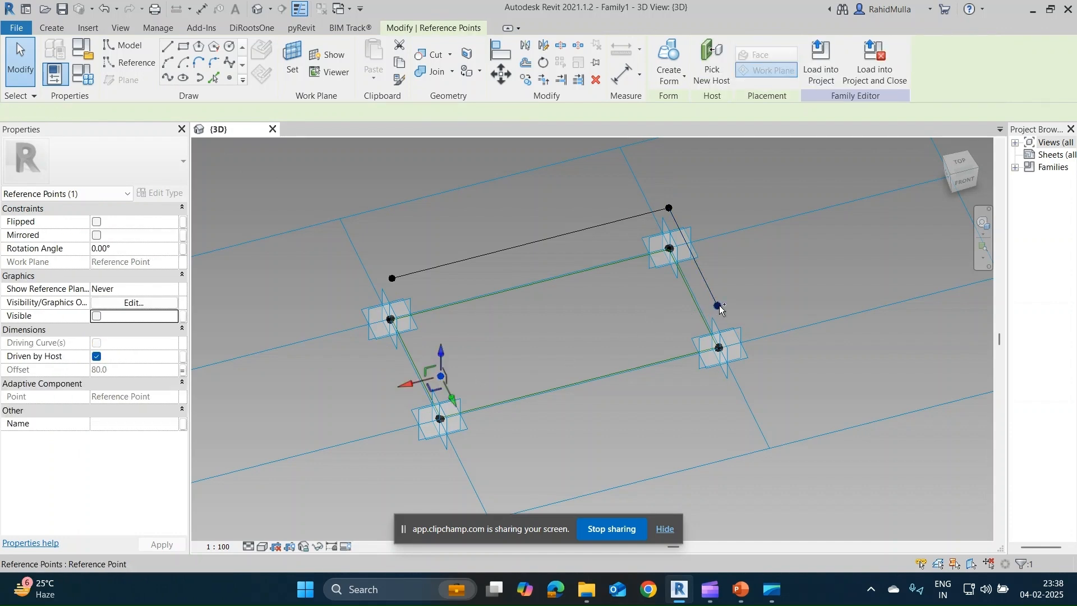
key("Escape")
left_click(449, 373)
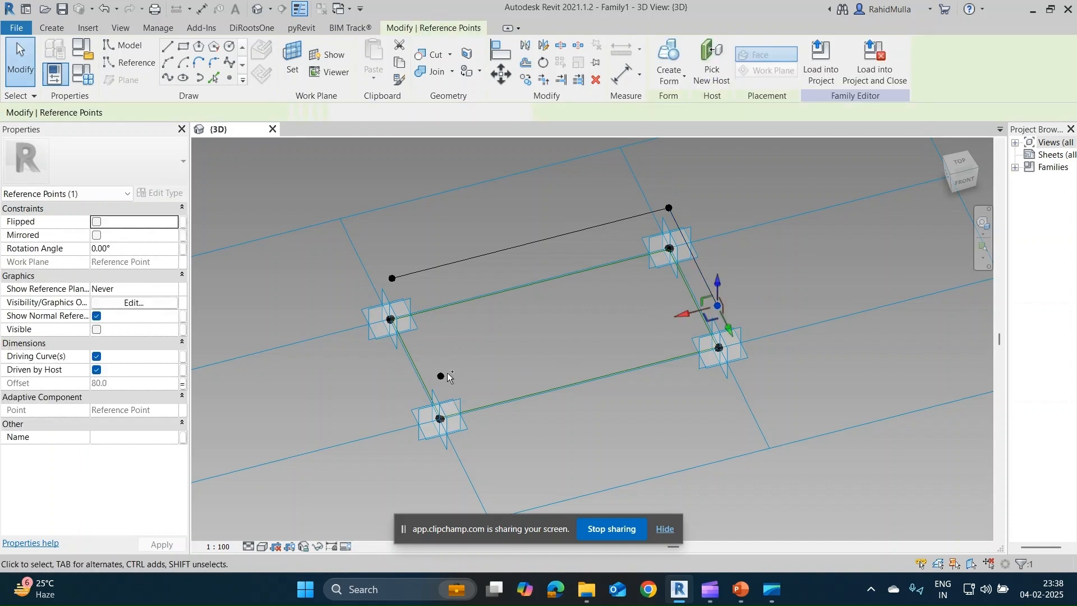
left_click(446, 375, "ctrl")
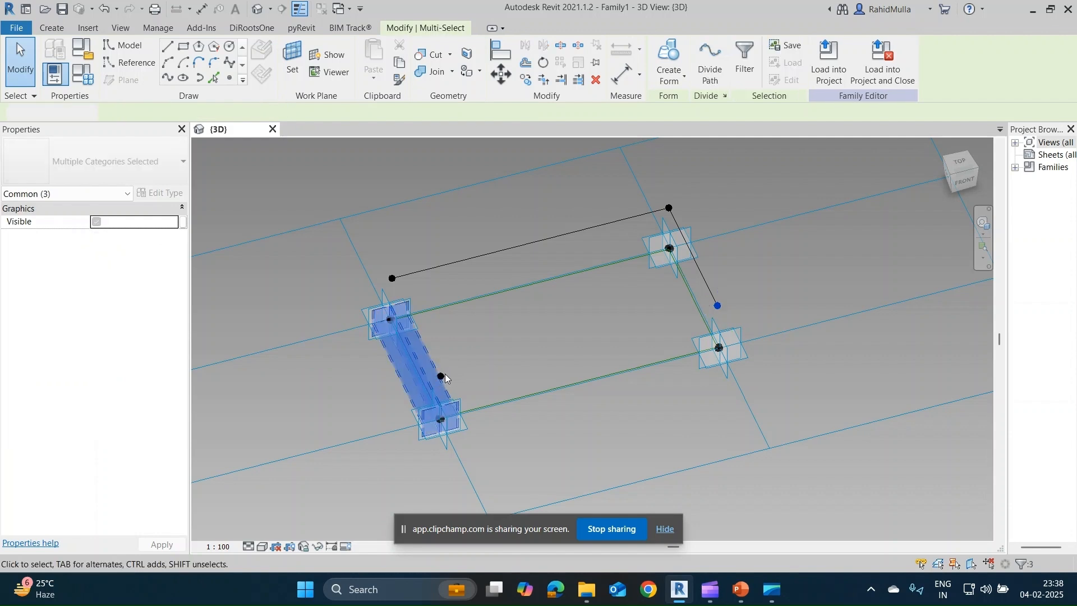
key("Escape")
left_click(718, 305)
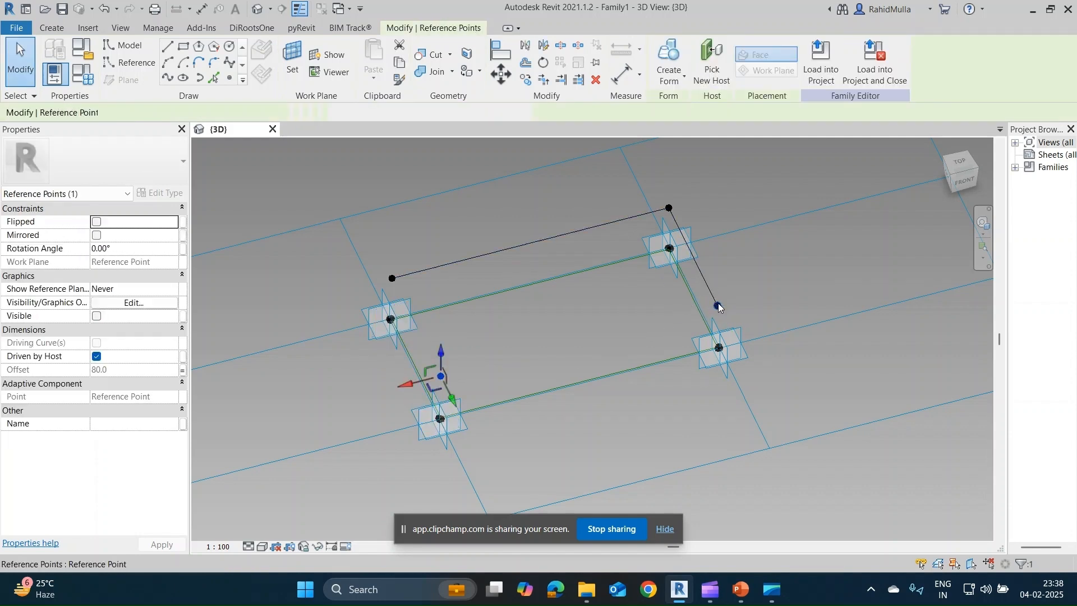
left_click(166, 79)
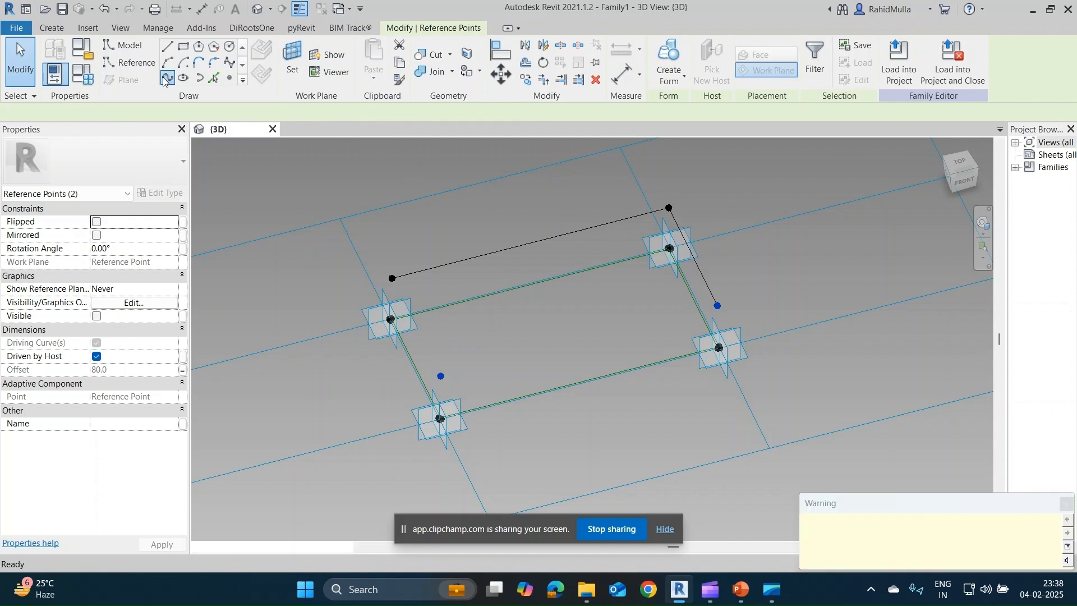
key("Escape")
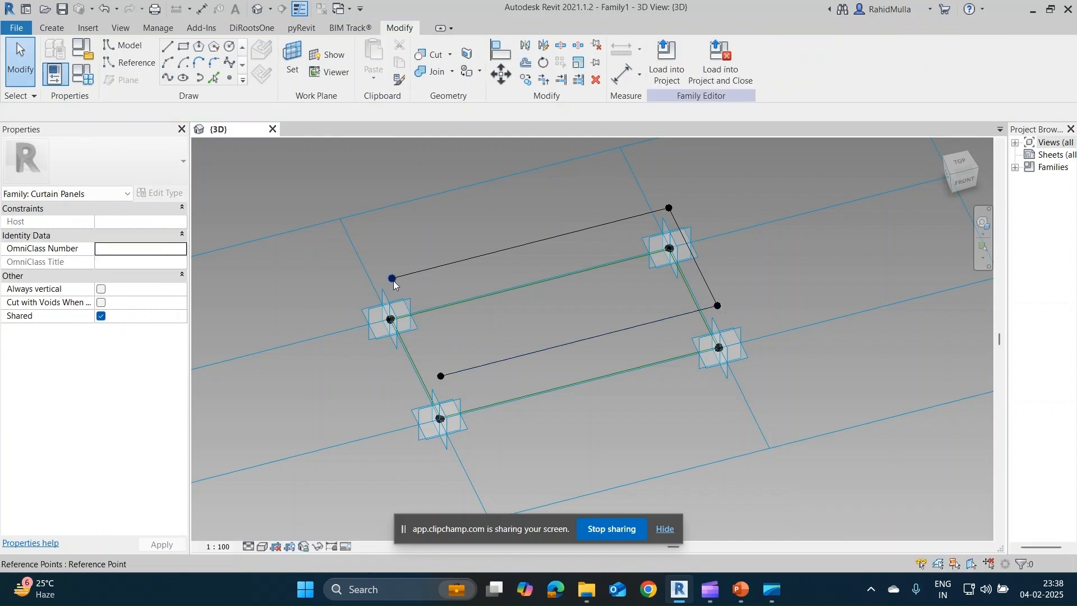
left_click(441, 375)
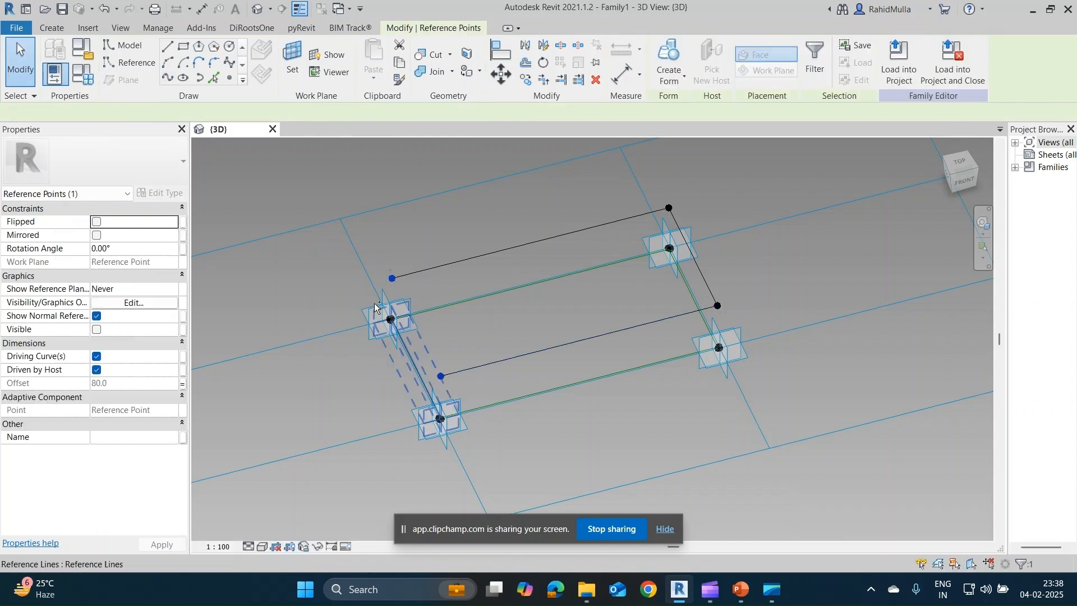
left_click(166, 78)
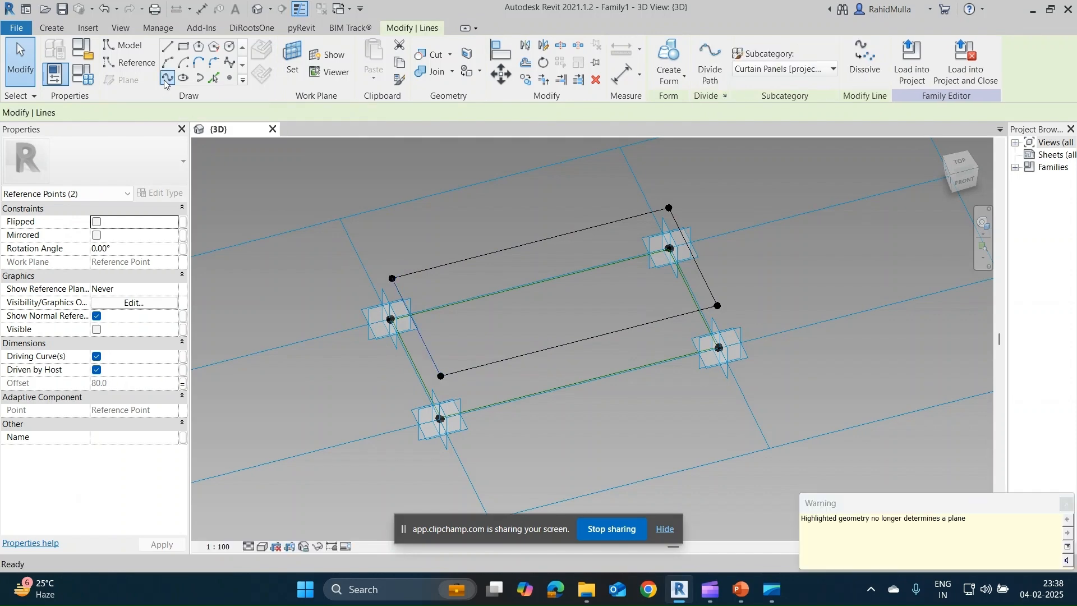
Convert the chain of four raised lines into reference lines and clear the selection.
key("Tab")
left_click(497, 250)
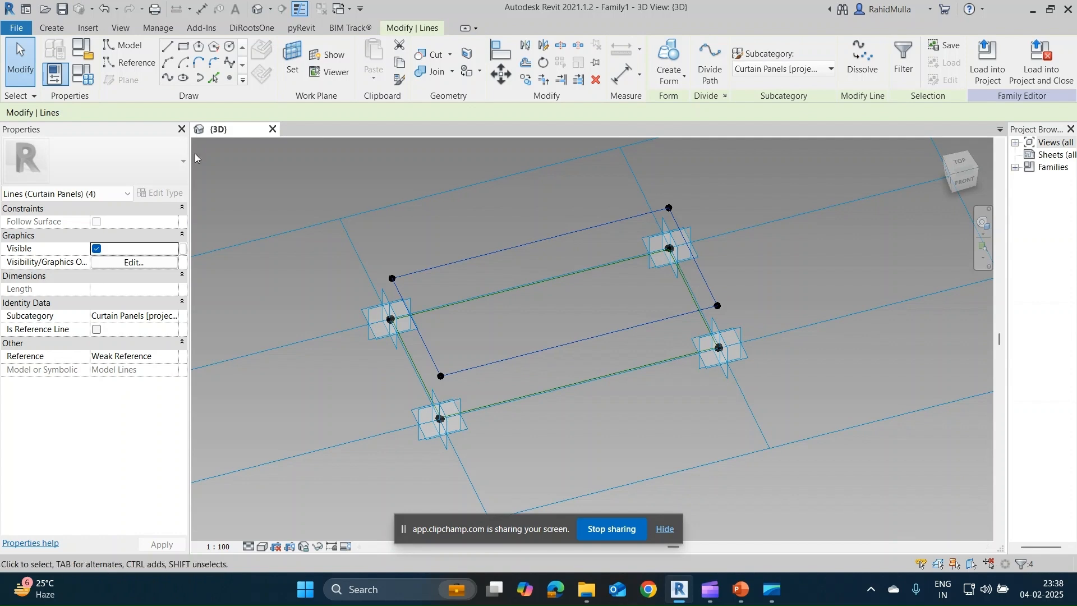
left_click(97, 330)
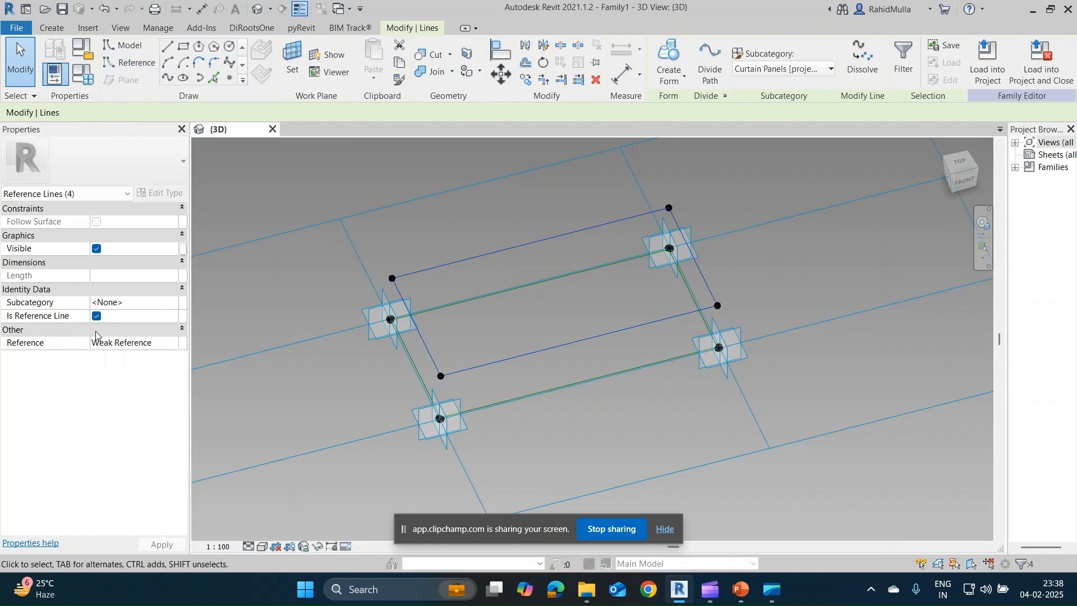
left_click(446, 215)
scroll(422, 320, "up", 4)
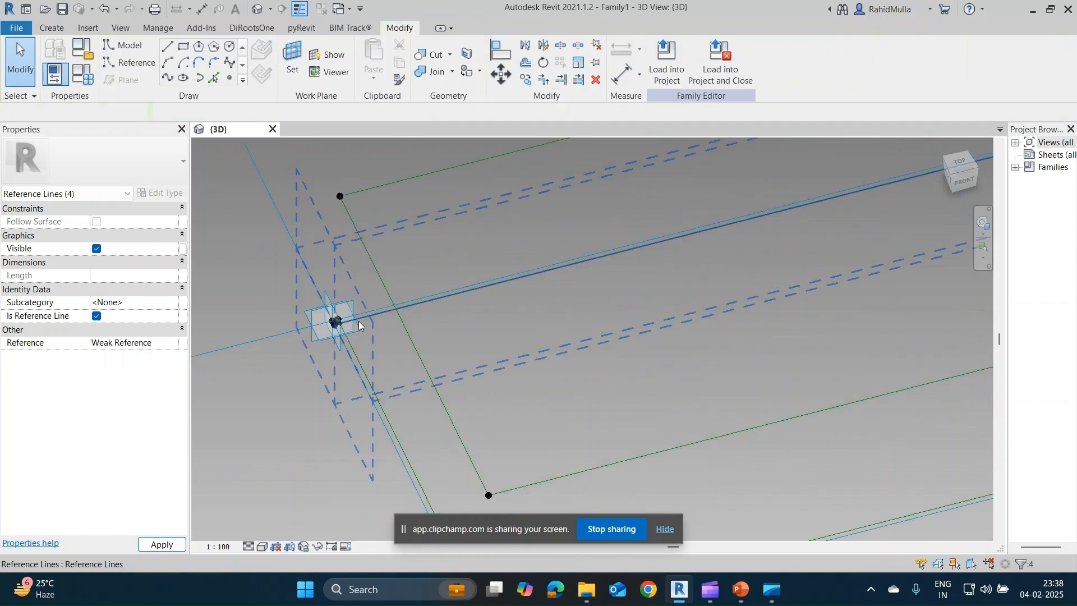
key("Escape")
left_click(381, 309)
scroll(381, 310, "down", 4)
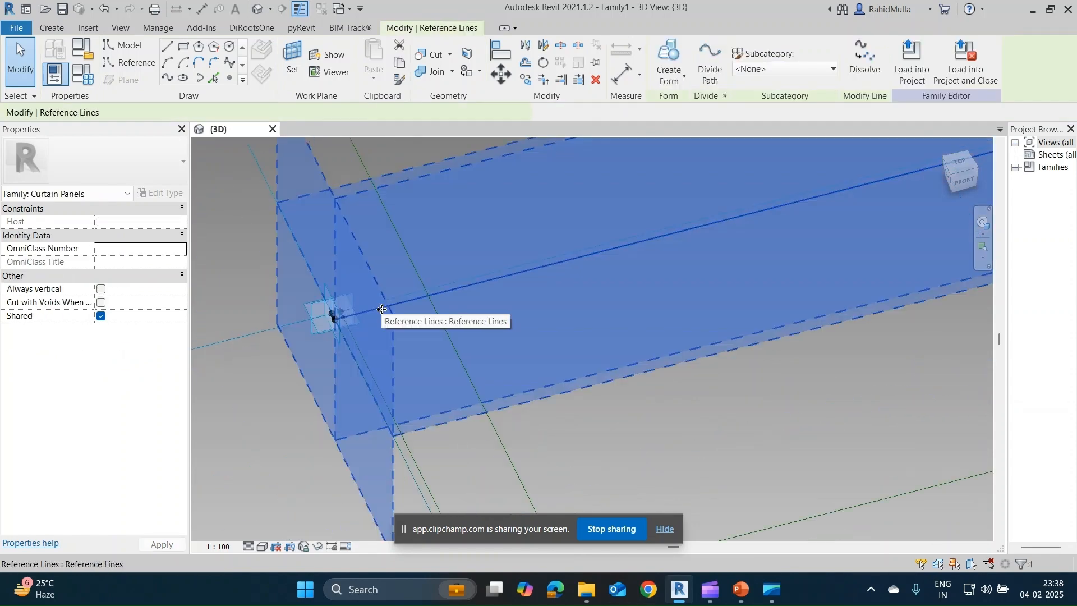
key("Escape")
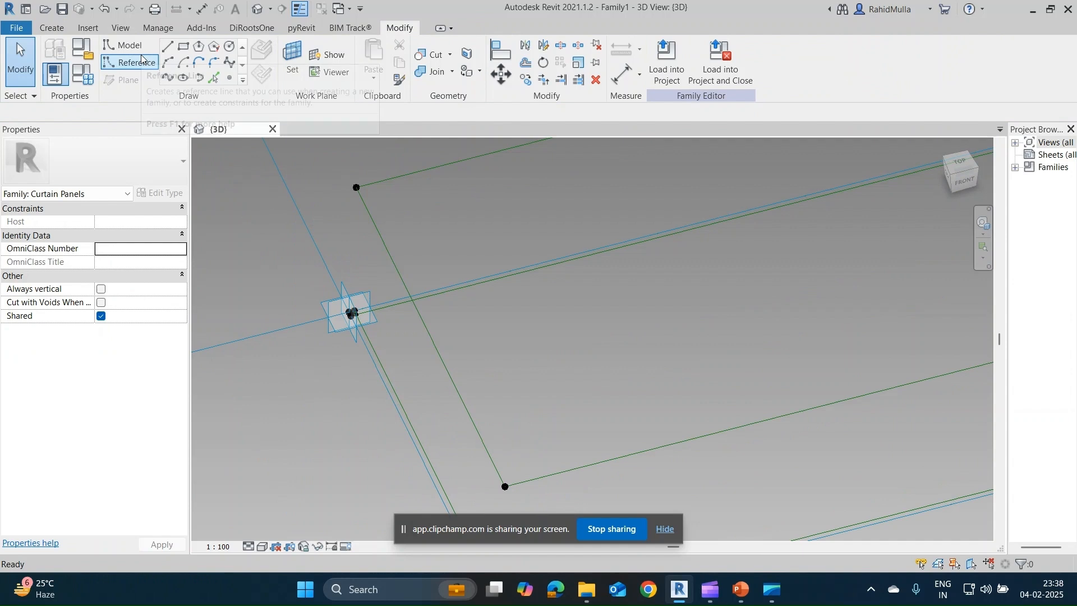
Start a reference line with chaining enabled and run it from the back-left inner crossing point to the back-right one.
left_click(132, 68)
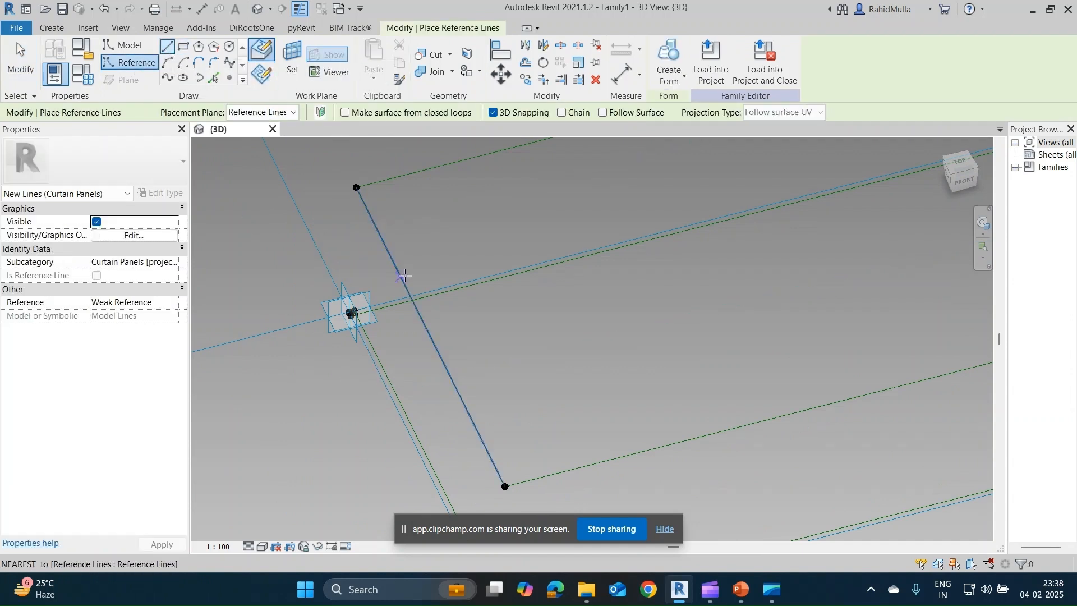
scroll(354, 320, "up", 5)
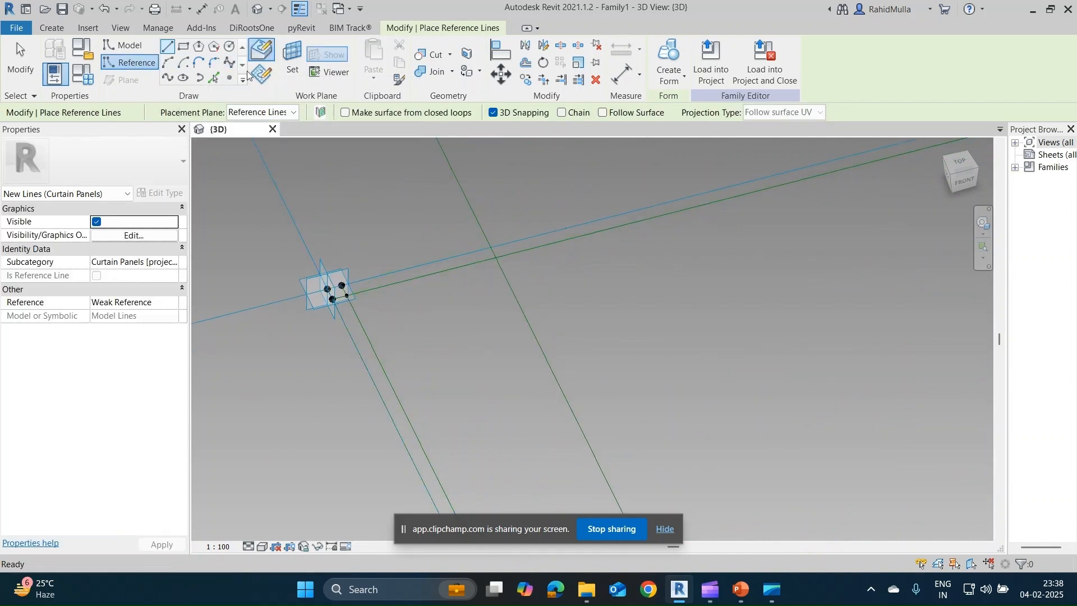
left_click(562, 113)
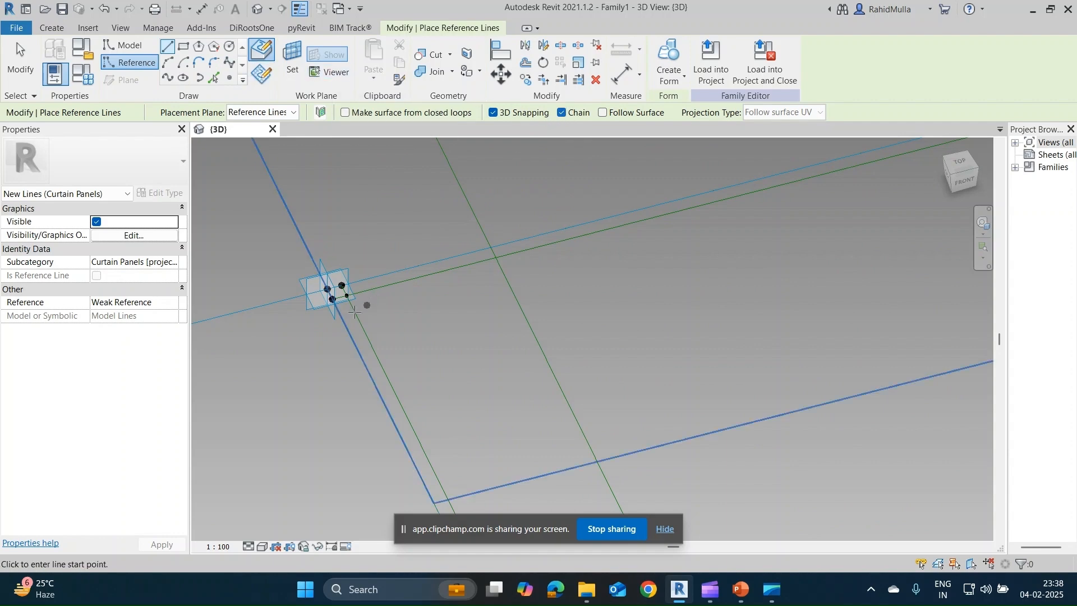
left_click(346, 295)
scroll(592, 352, "down", 4)
middle_click_drag(688, 340, 224, 382)
scroll(654, 218, "down", 2)
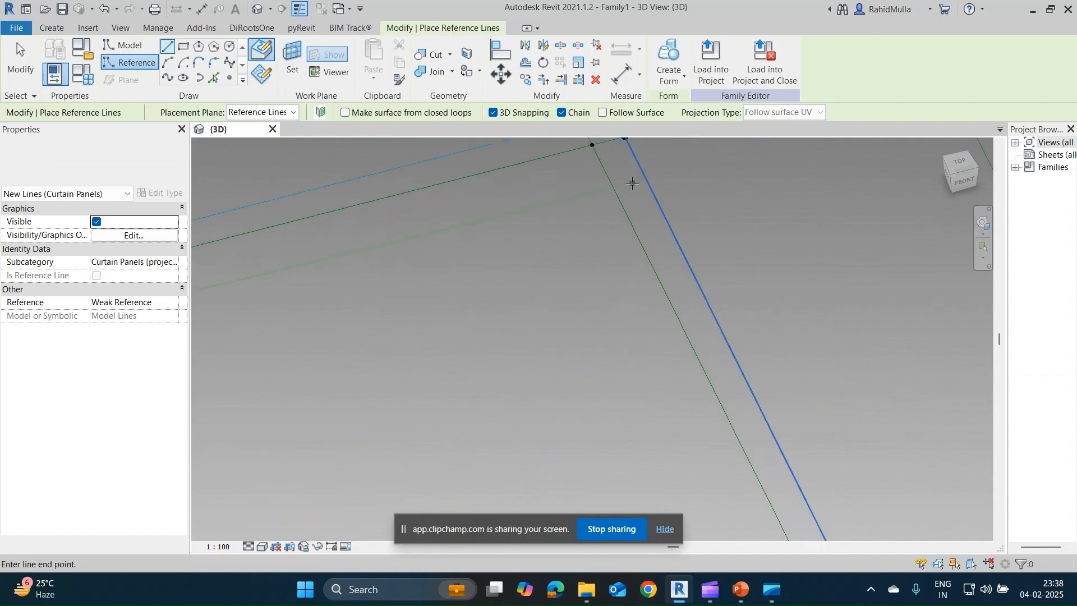
middle_click_drag(701, 392, 581, 254)
scroll(582, 253, "up", 2)
left_click(568, 240)
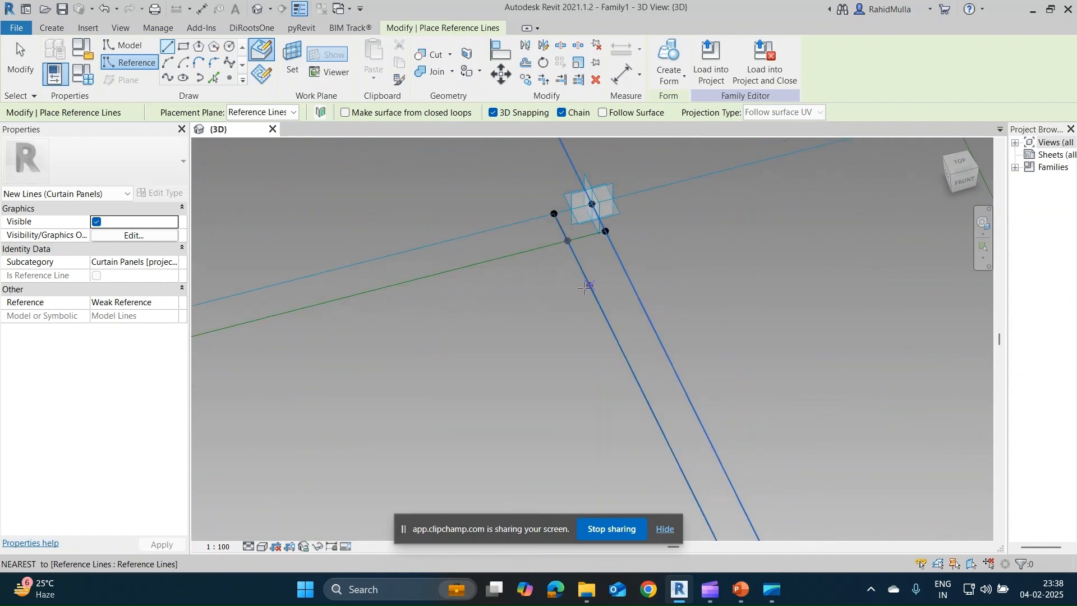
Continue the reference line chain through the front-right and front-left inner crossings, close it at the back-left crossing, and end line placement.
scroll(586, 269, "down", 2)
middle_click_drag(596, 273, 563, 107)
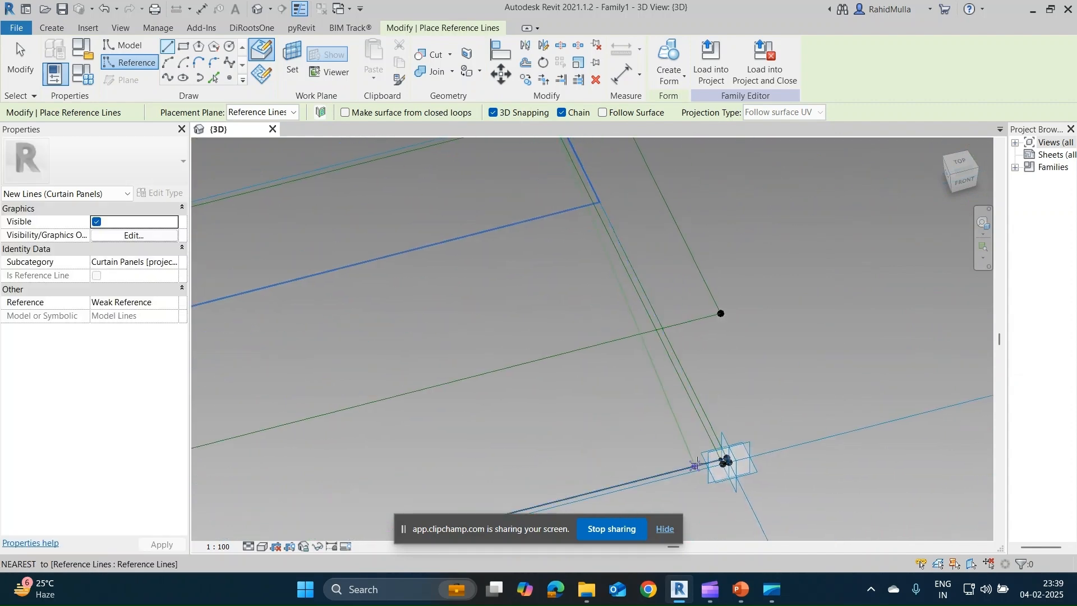
left_click(726, 461)
middle_click_drag(726, 461, 397, 374)
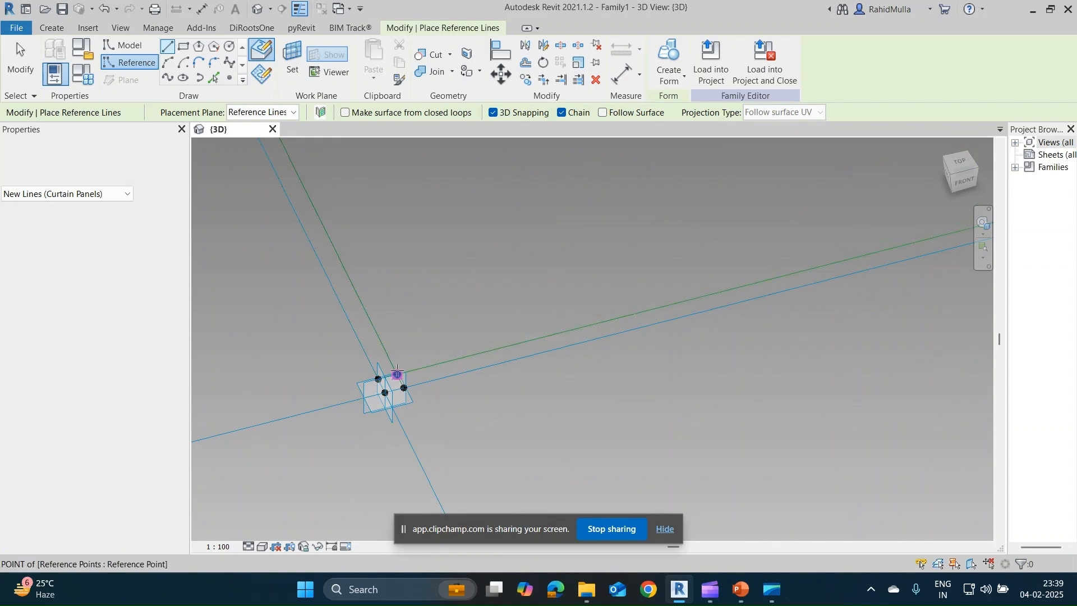
middle_click_drag(406, 316, 501, 412)
scroll(466, 335, "up", 3)
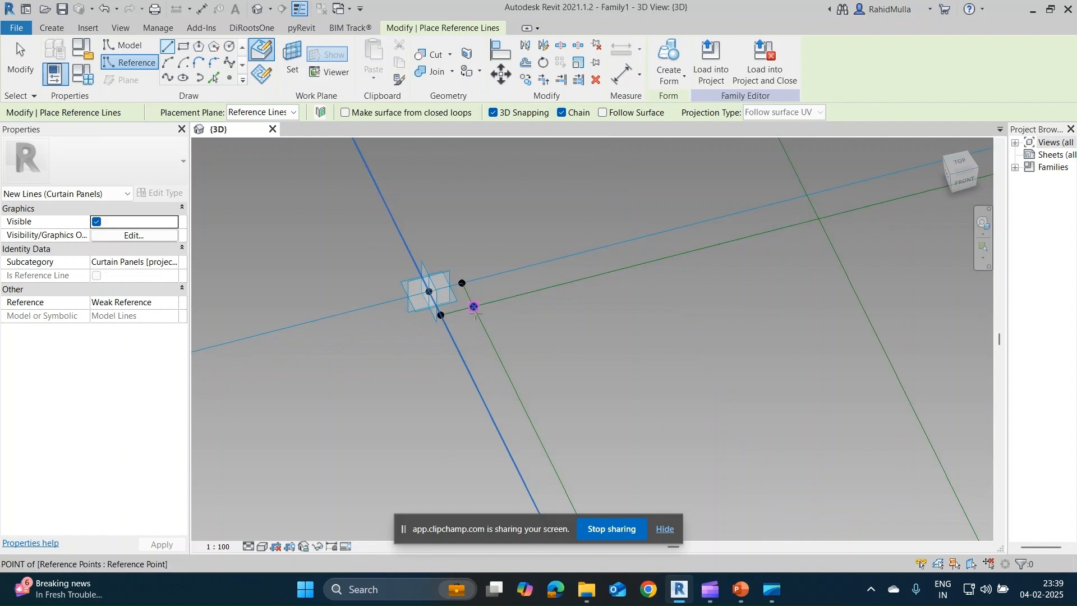
key("Escape")
key("Escape")
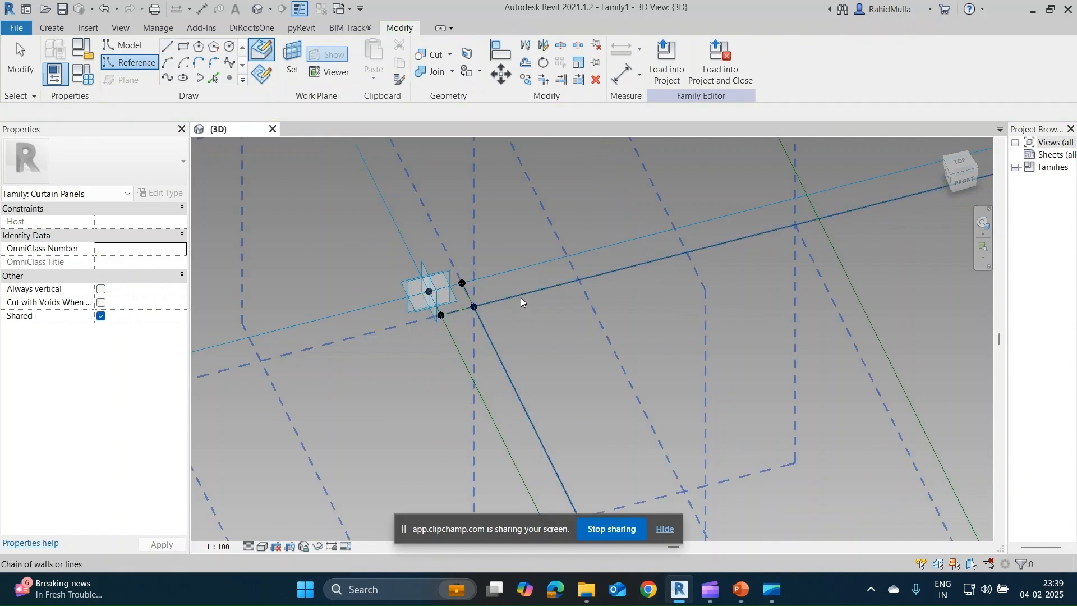
Create a solid form between the lower inner reference line loop and the raised reference line loop.
left_click(520, 298)
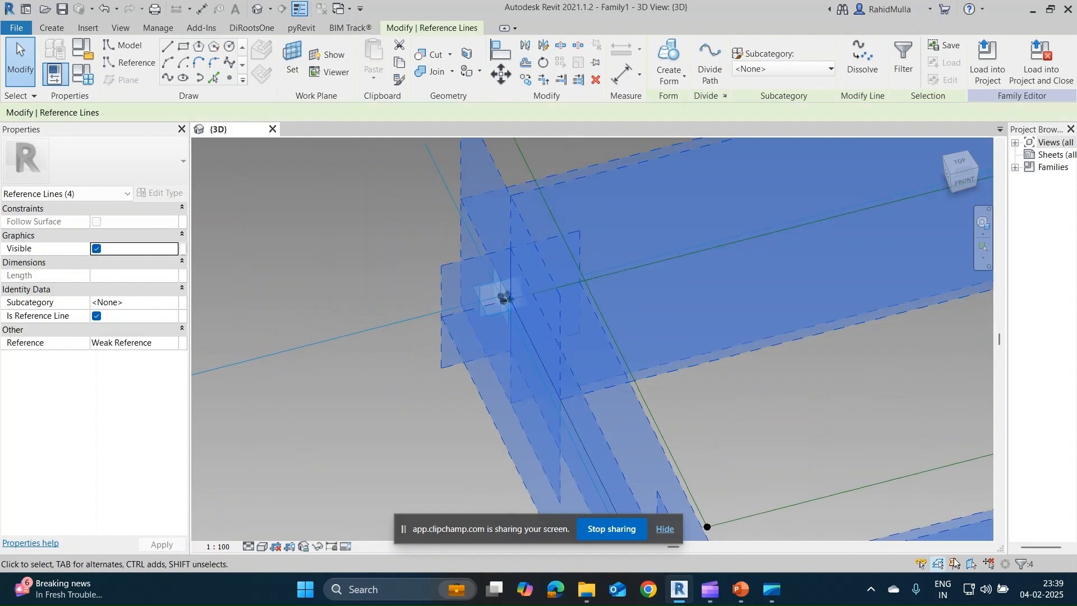
scroll(624, 354, "down", 4)
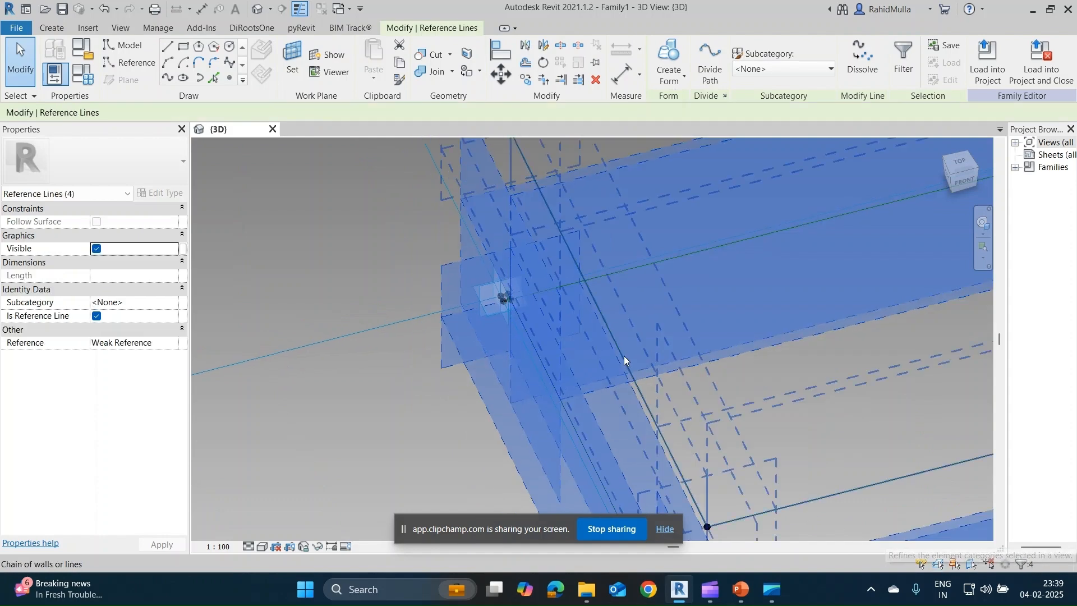
left_click(656, 253, "ctrl")
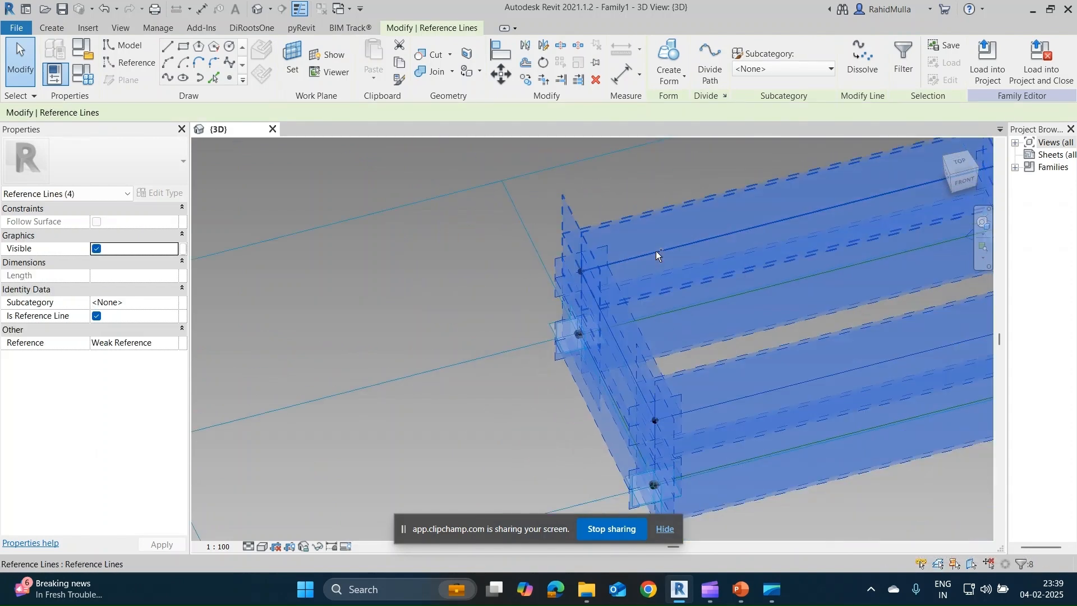
left_click(681, 80)
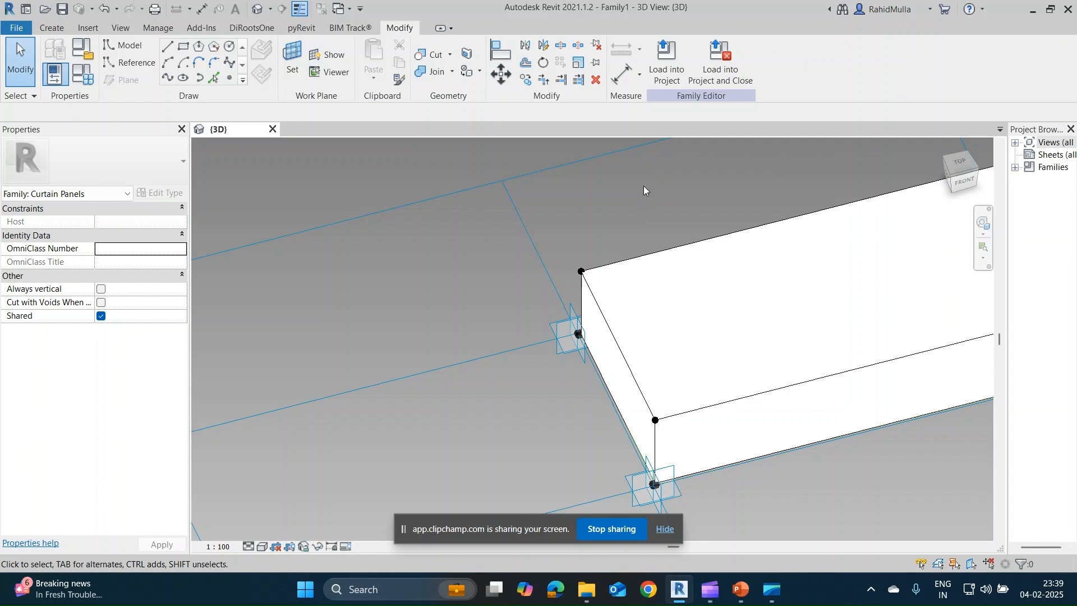
scroll(721, 317, "down", 3)
middle_click_drag(725, 324, 500, 320)
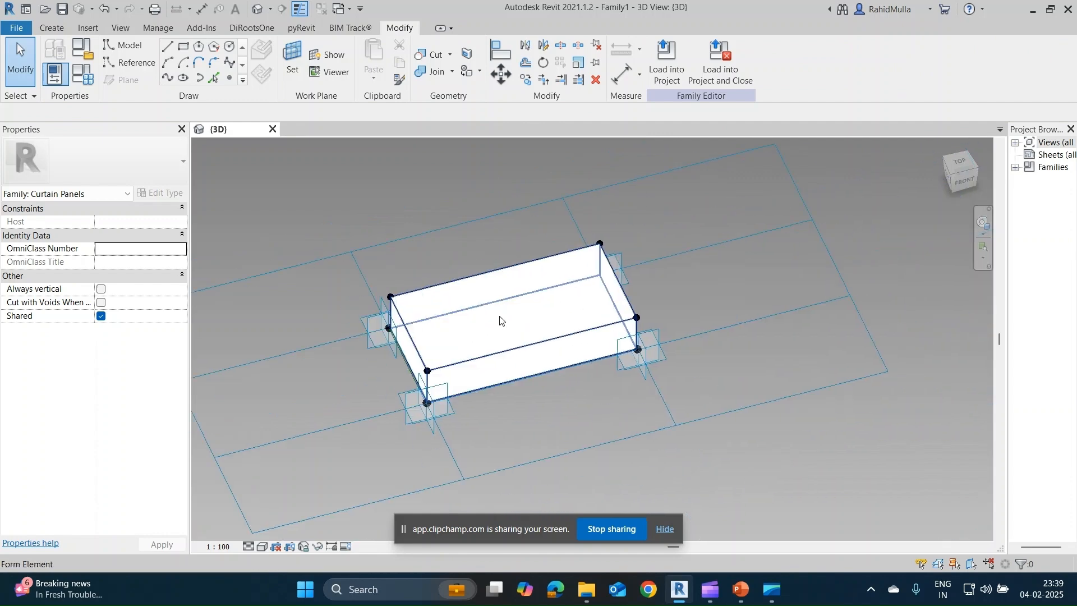
left_click(966, 170)
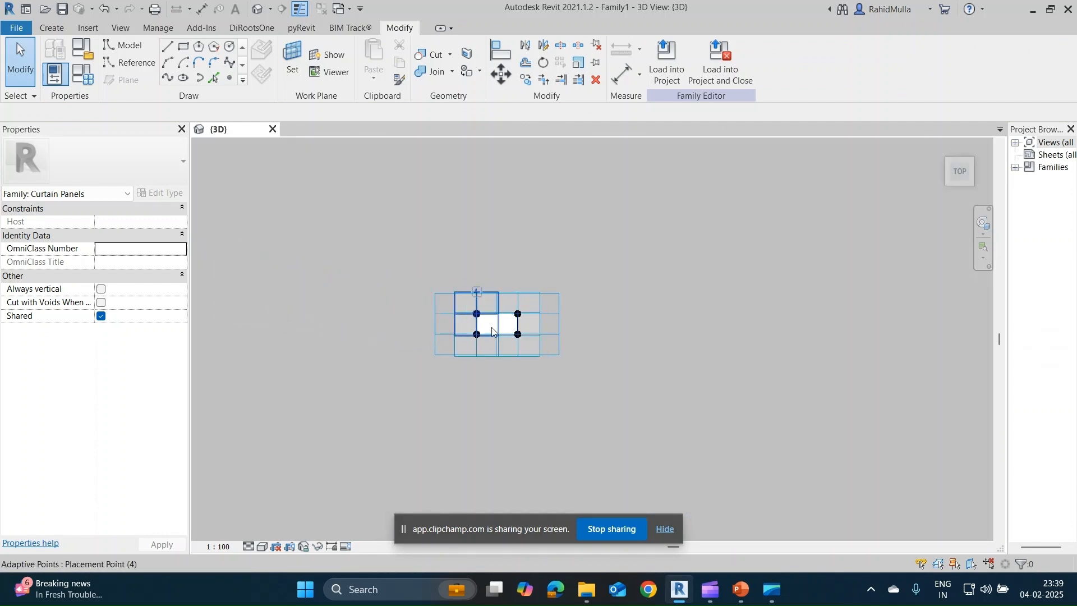
scroll(584, 341, "up", 4)
scroll(446, 318, "down", 2)
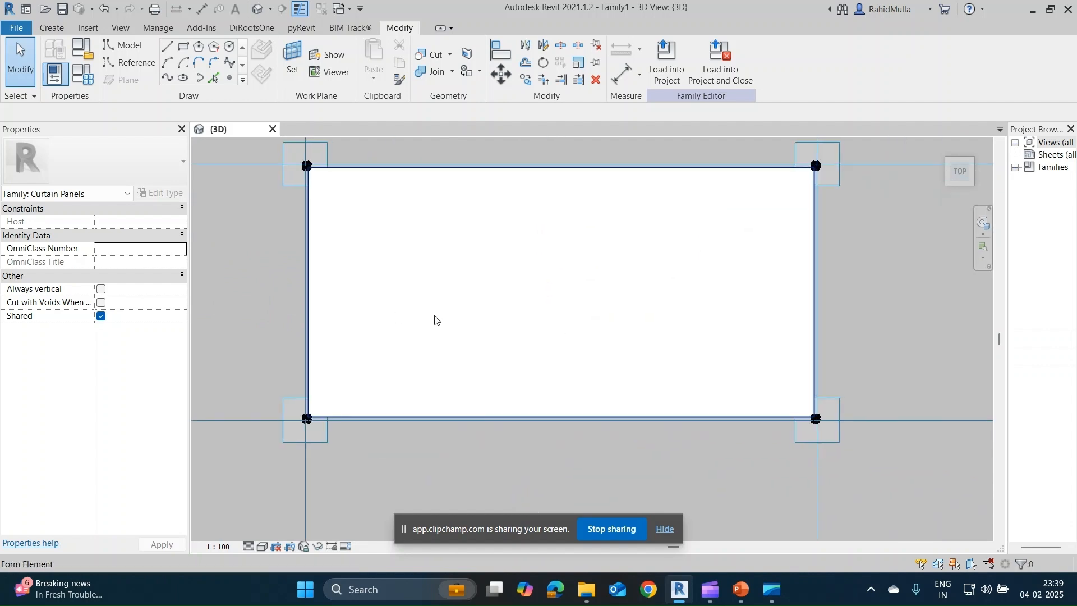
middle_click_drag(446, 317, 394, 314)
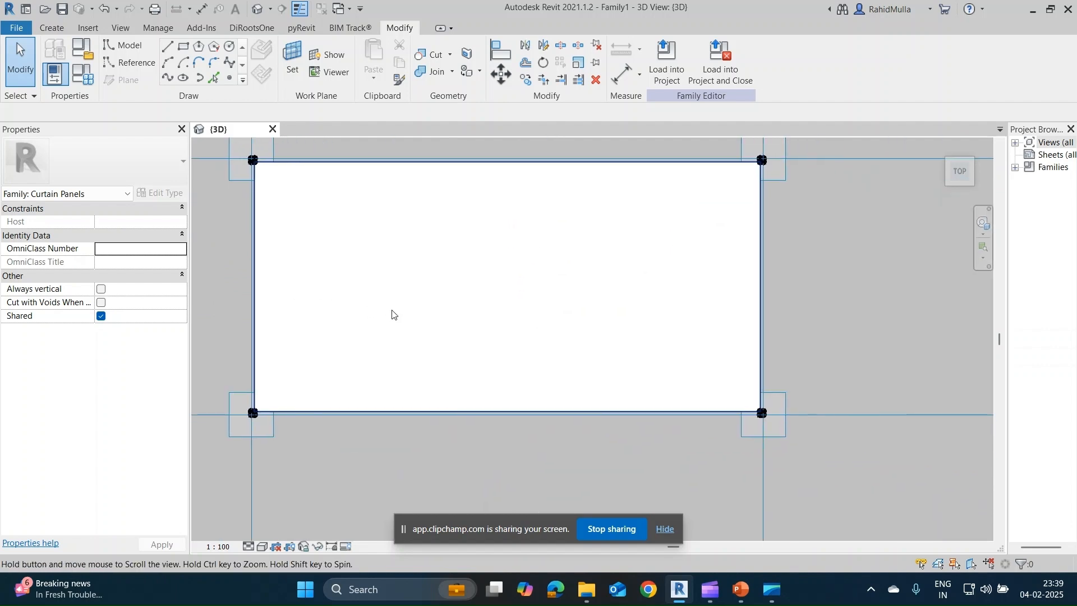
Create a new project from the Architectural Template.
left_click(28, 9)
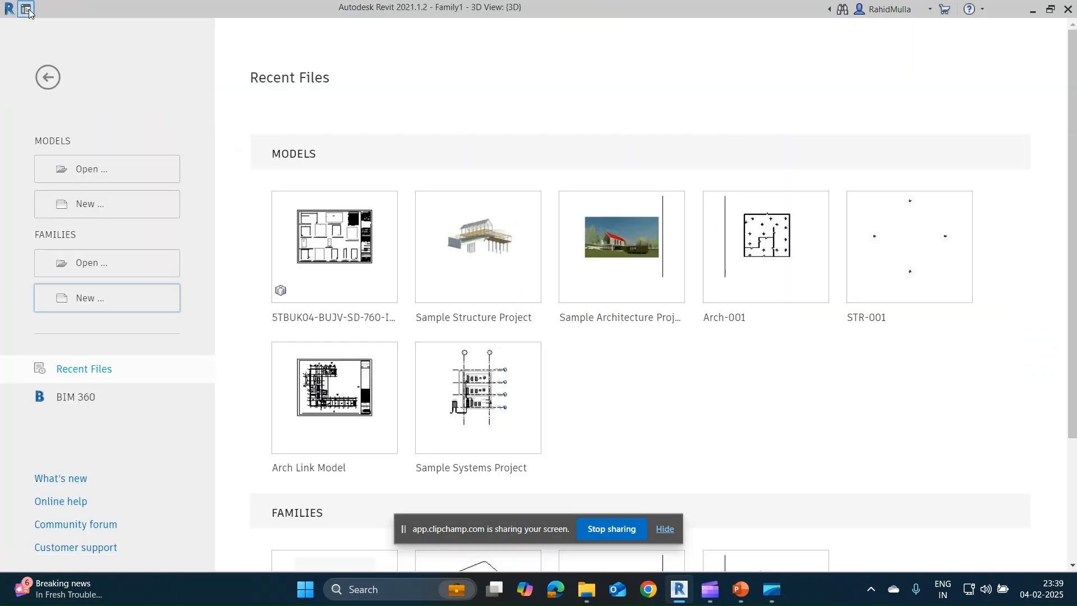
left_click(103, 215)
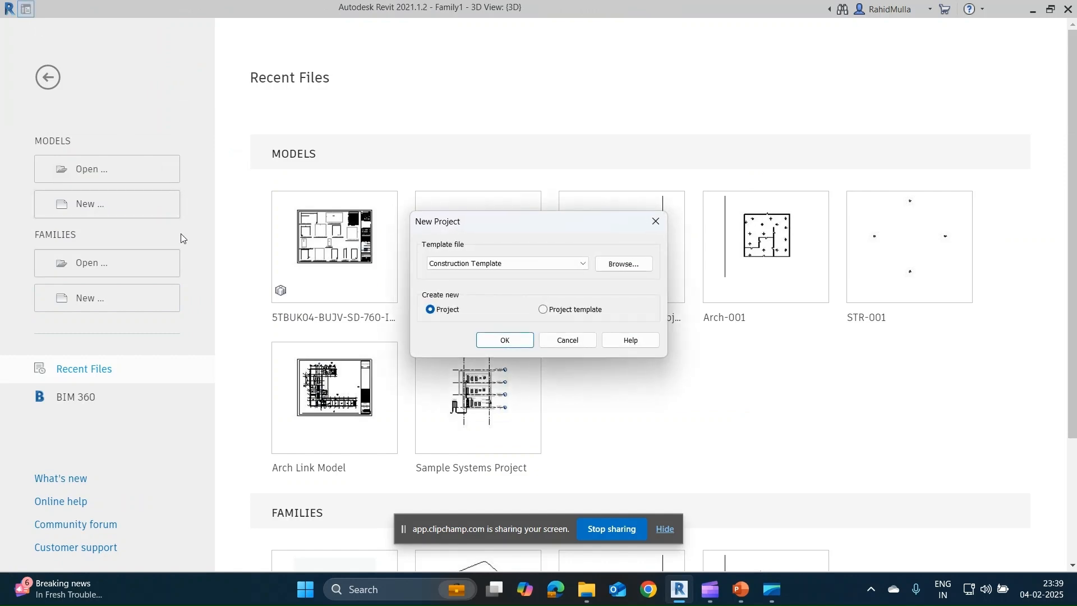
left_click(489, 264)
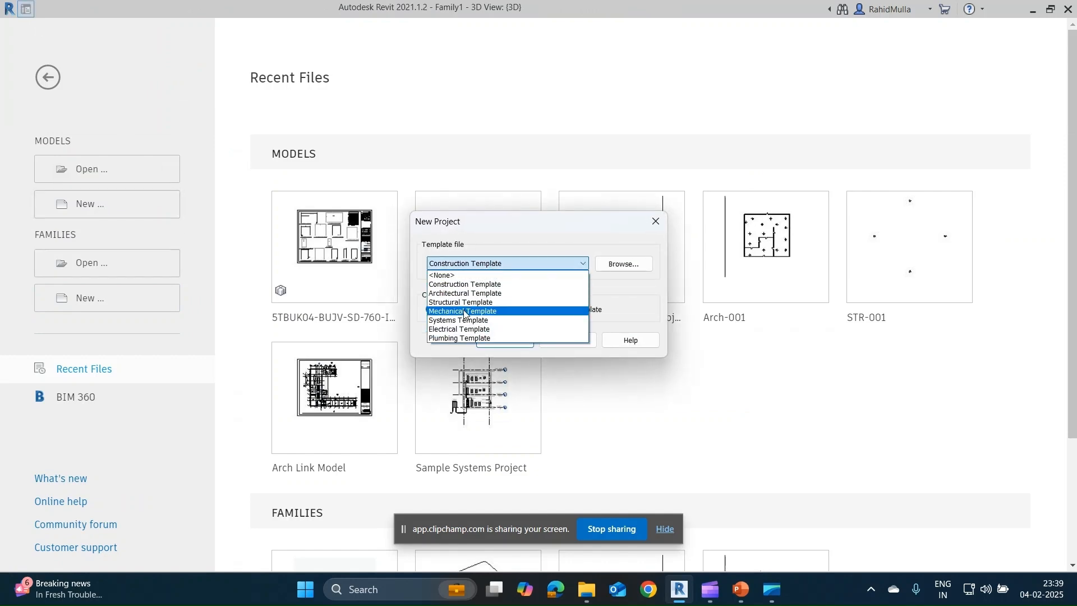
left_click(466, 293)
left_click(504, 340)
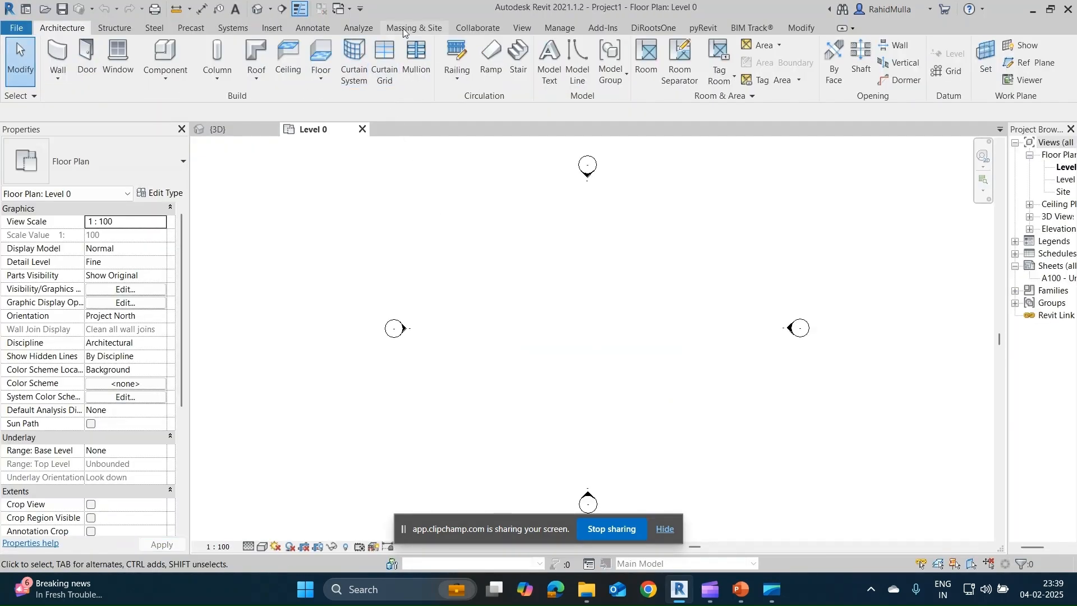
Start an in-place mass with the name Mass 1.
left_click(403, 28)
left_click(141, 62)
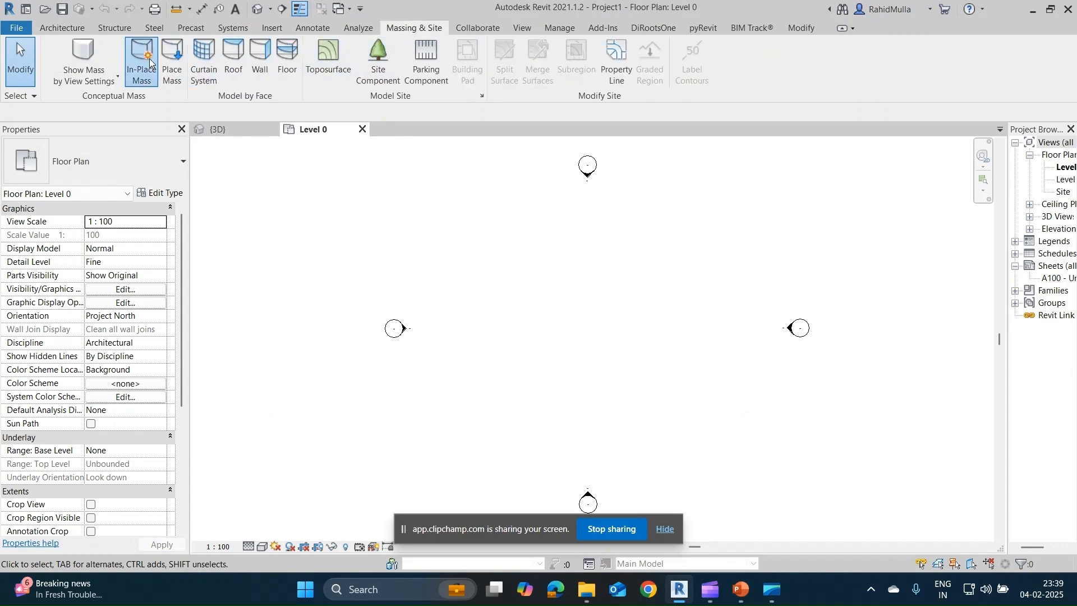
left_click(625, 349)
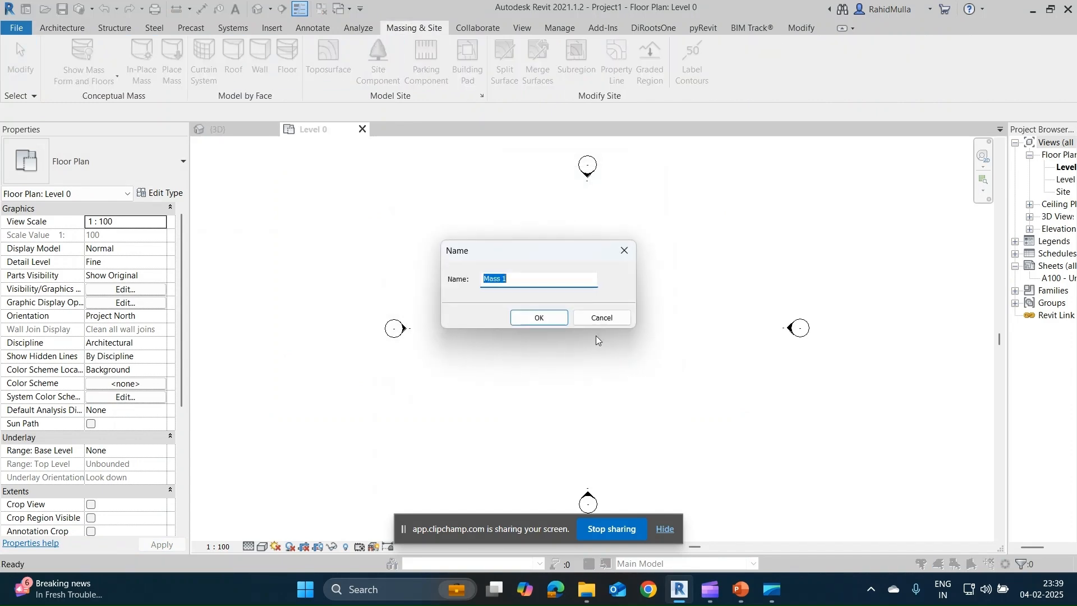
left_click(537, 322)
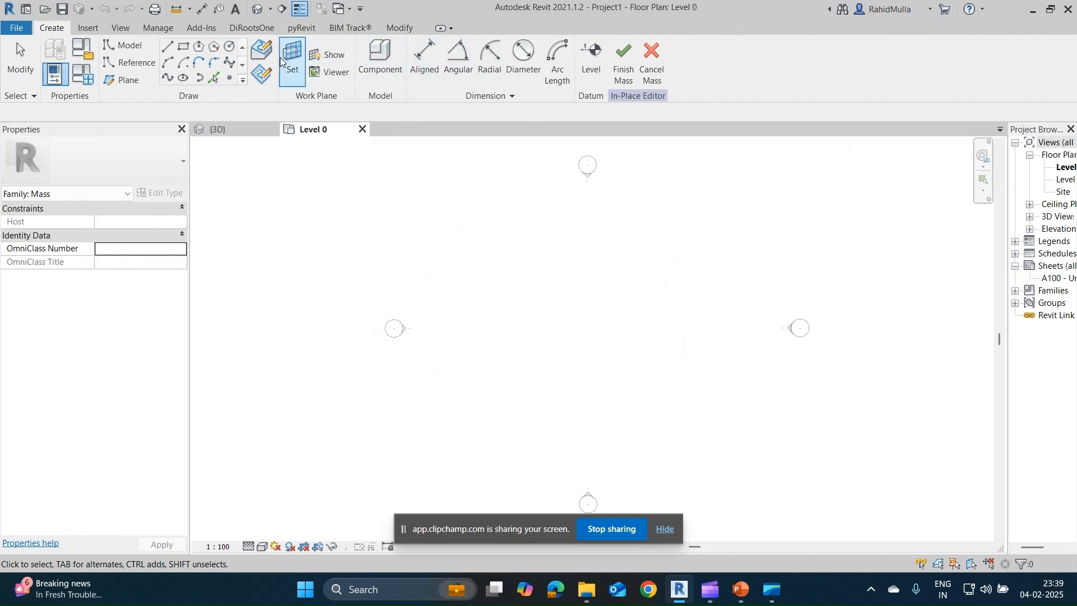
Sketch a rectangle of model lines on Level 0 between the elevation markers and end line placement.
left_click(188, 51)
scroll(598, 320, "up", 5)
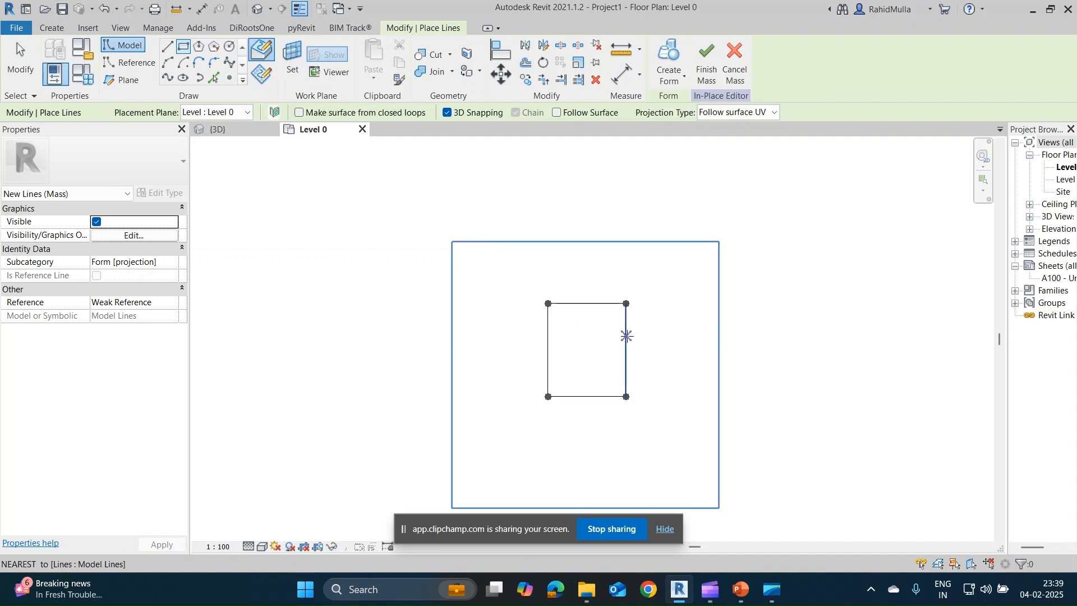
key("Escape")
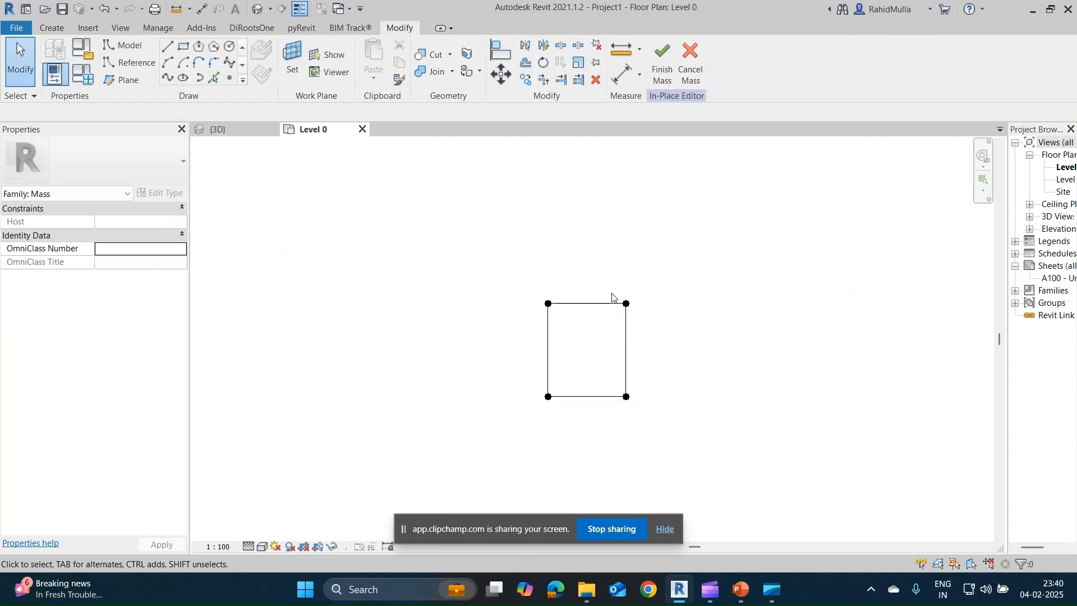
Create a solid box form from the rectangle's four lines.
left_click(603, 304)
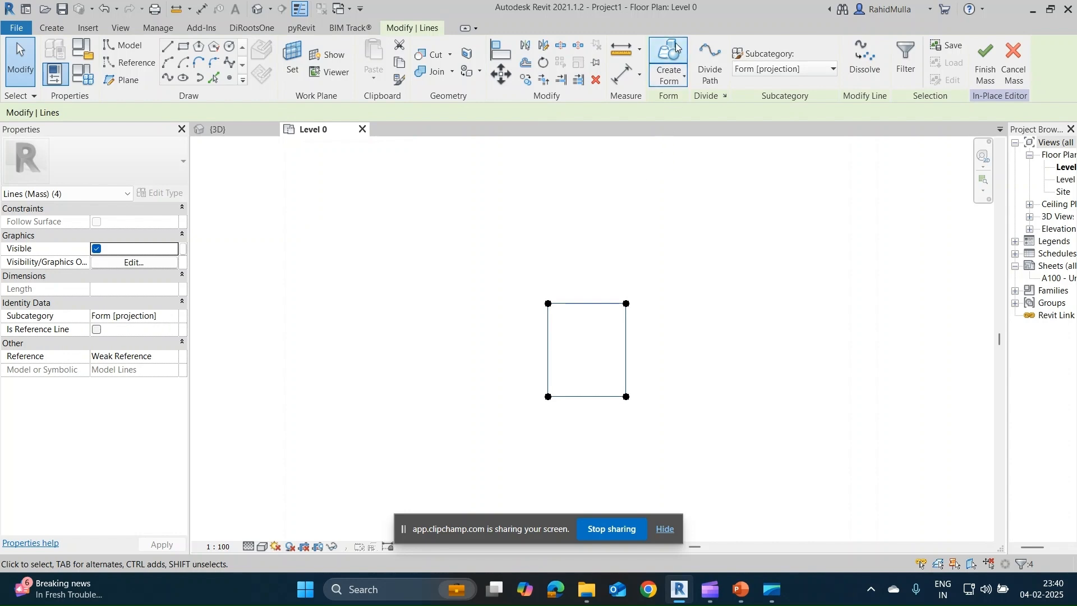
left_click(675, 64)
left_click(631, 418)
middle_click_drag(675, 388, 706, 368)
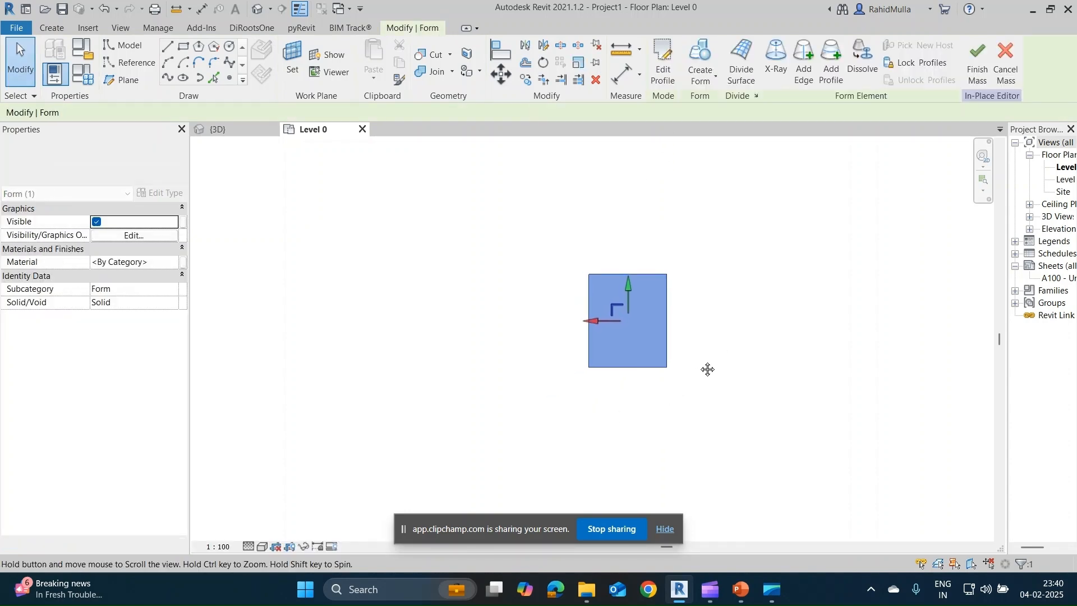
In the project's 3D view, divide the top face of the box into a UV grid and clear the selection.
left_click(260, 8)
scroll(589, 415, "up", 5)
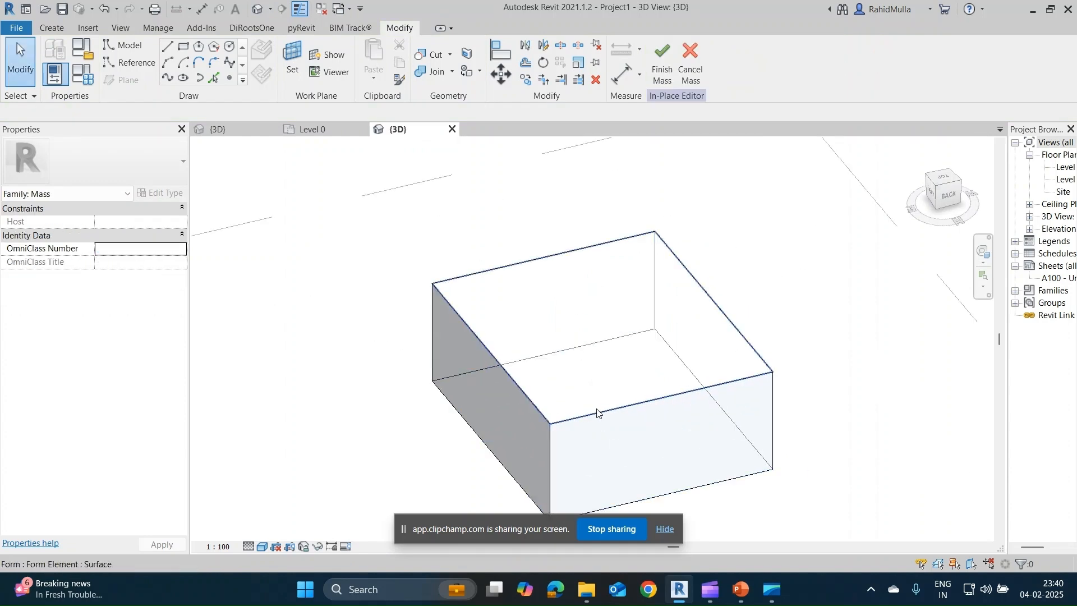
left_click(569, 298)
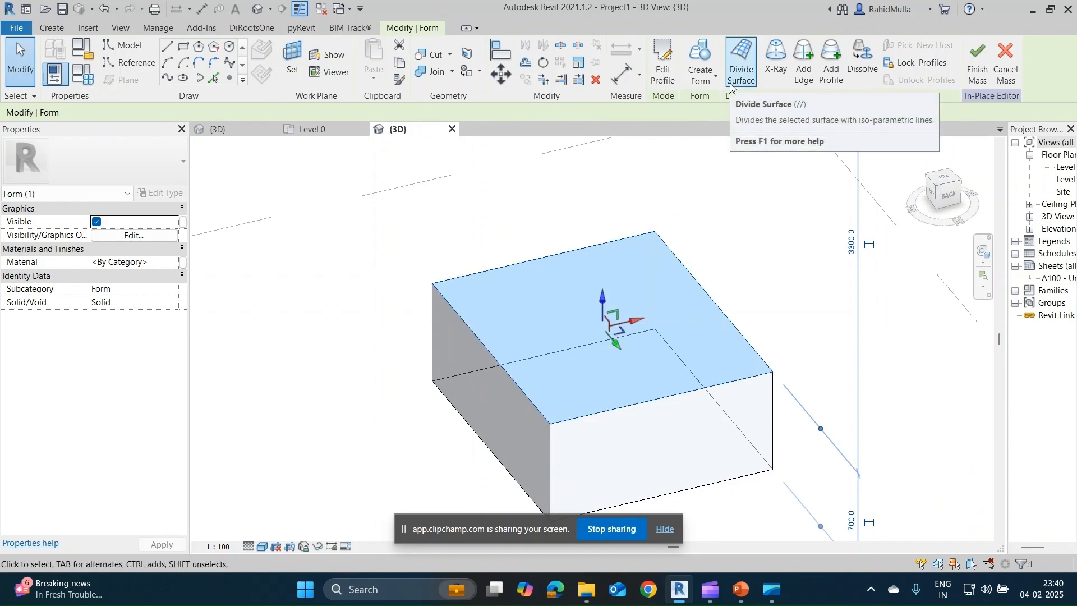
left_click(741, 61)
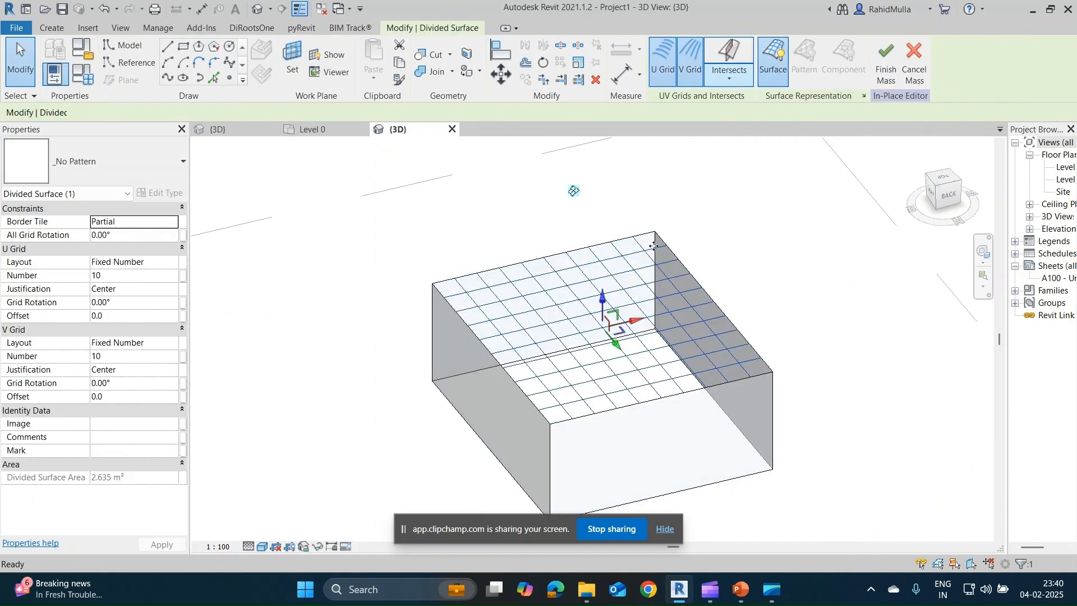
key("Escape")
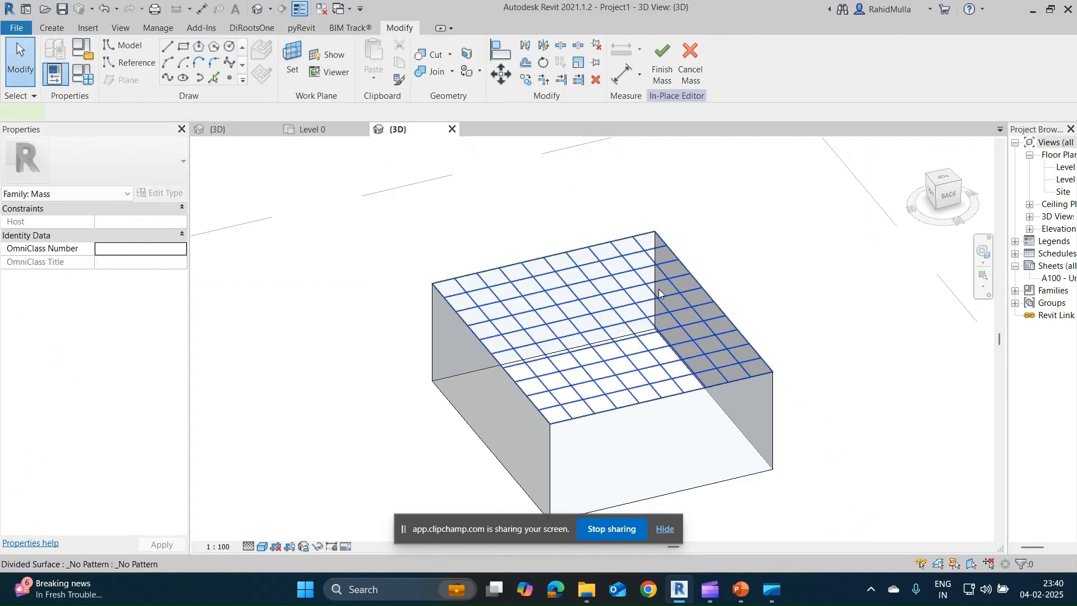
Switch to the curtain panel family and load it into Project1.
left_click(659, 293)
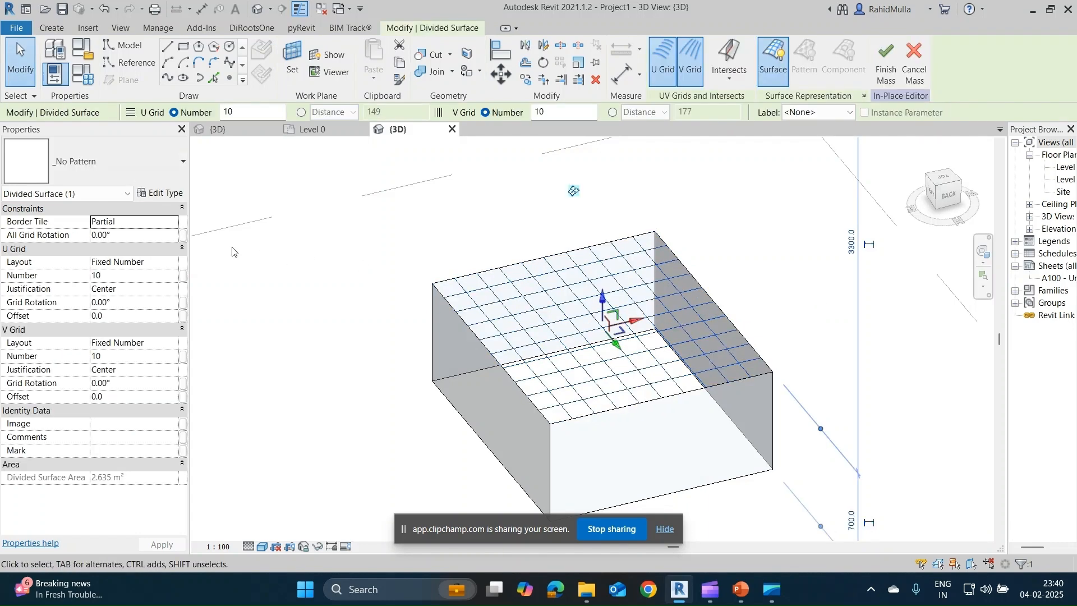
left_click(149, 176)
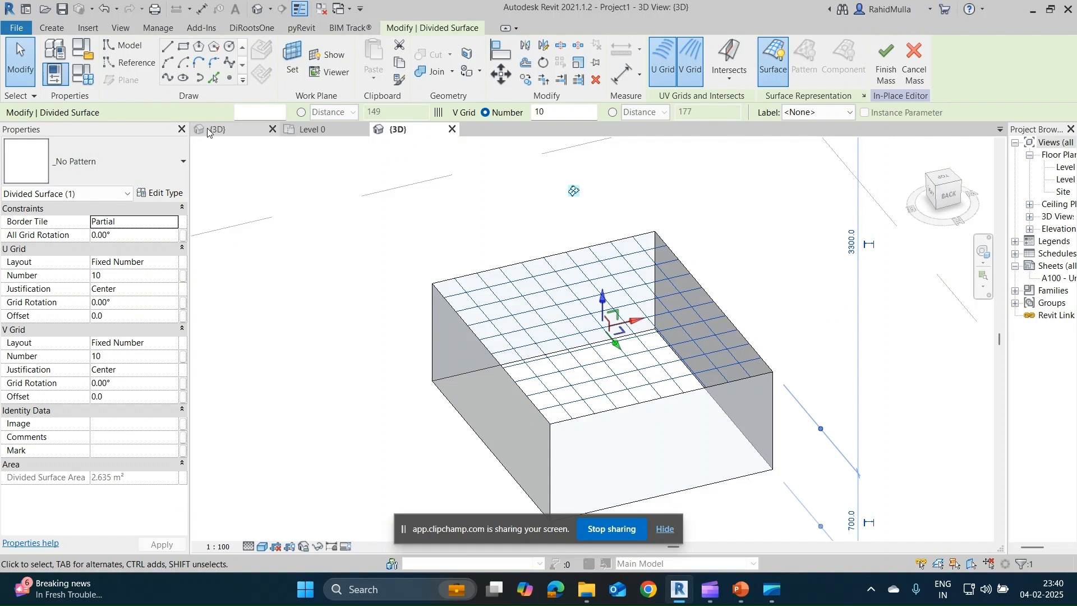
left_click(207, 127)
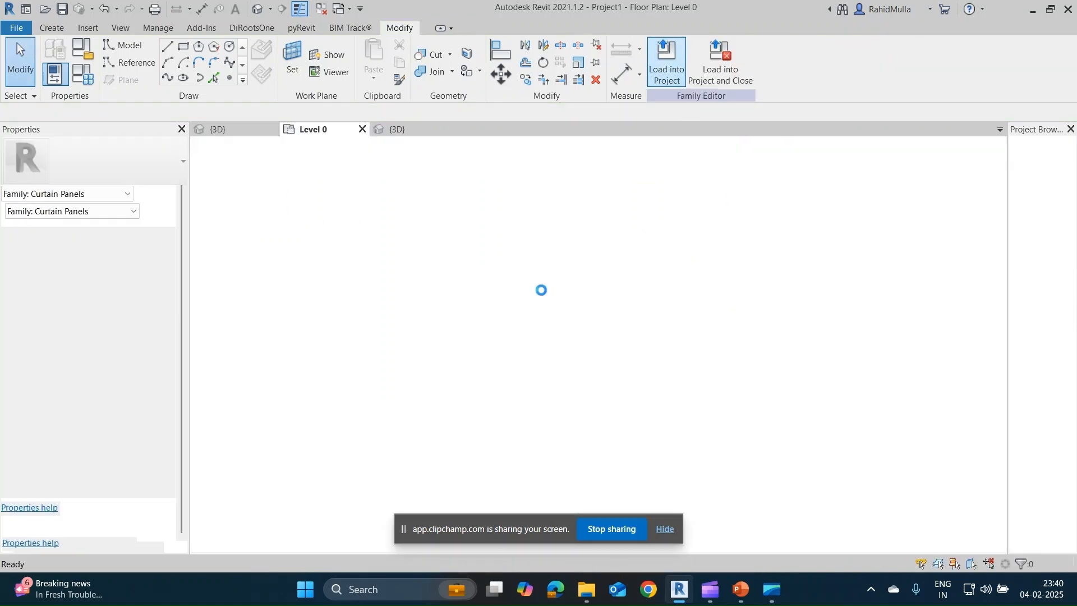
Apply the Family1 panel type to the divided surface on top of the mass and clear the selection.
left_click(618, 294)
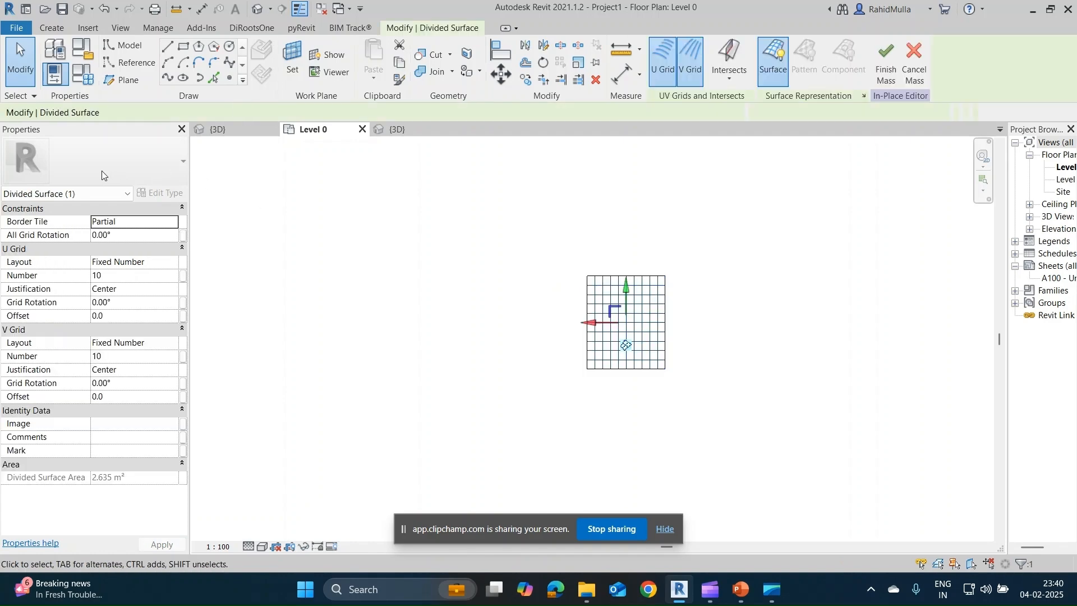
left_click(102, 171)
scroll(79, 336, "down", 5)
left_click(57, 399)
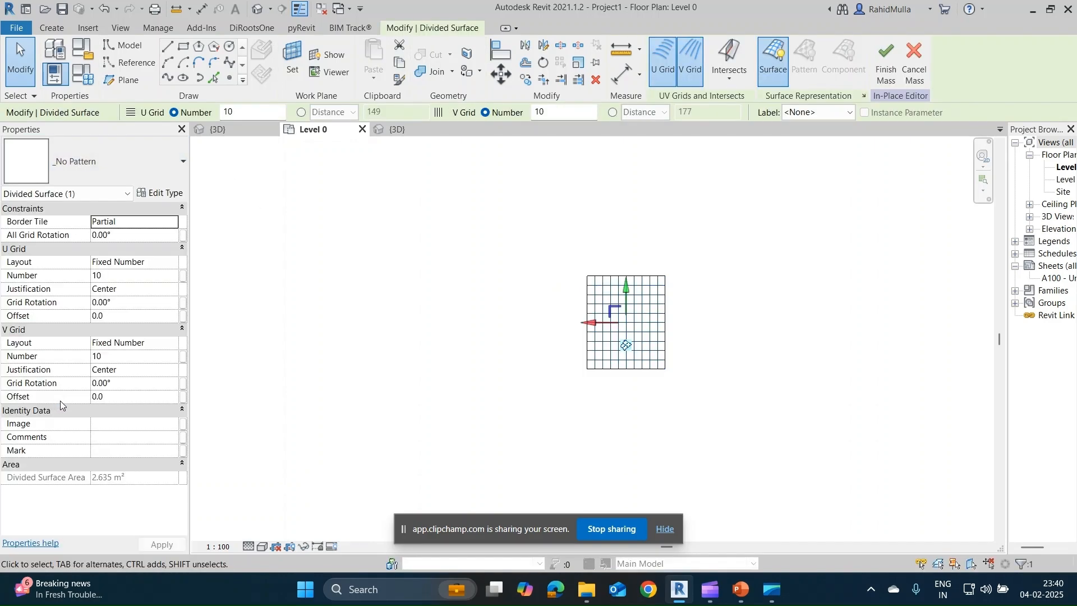
scroll(624, 348, "up", 8)
key("Escape")
Examine the panels and the gaps between them on the divided surface, in the Level 0 plan and the 3D view.
scroll(683, 350, "up", 2)
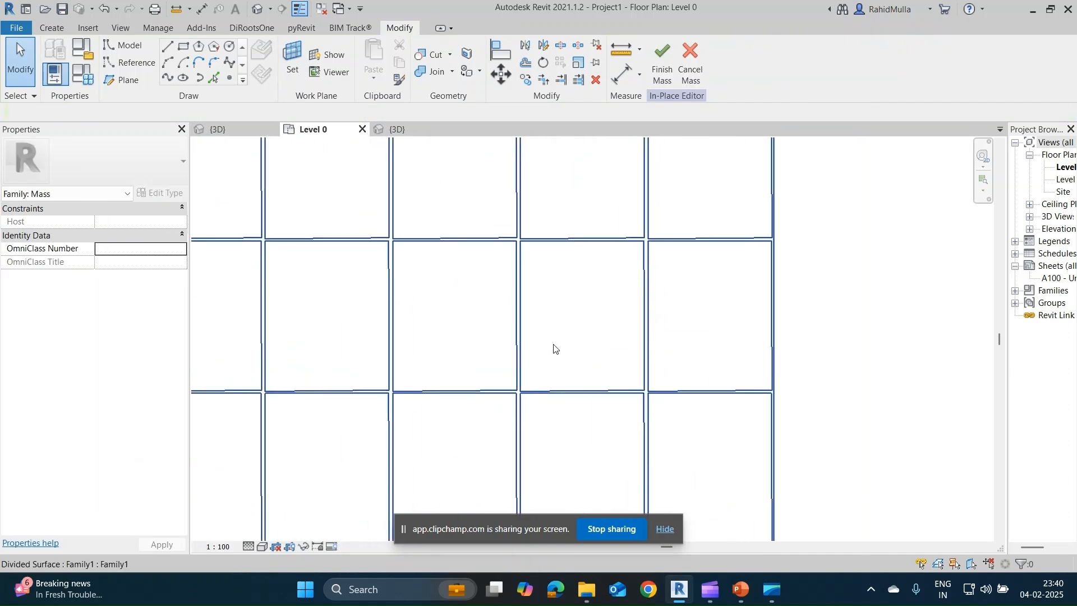
scroll(532, 351, "up", 4)
scroll(669, 309, "down", 5)
scroll(472, 224, "down", 4)
left_click(396, 134)
scroll(616, 349, "up", 2)
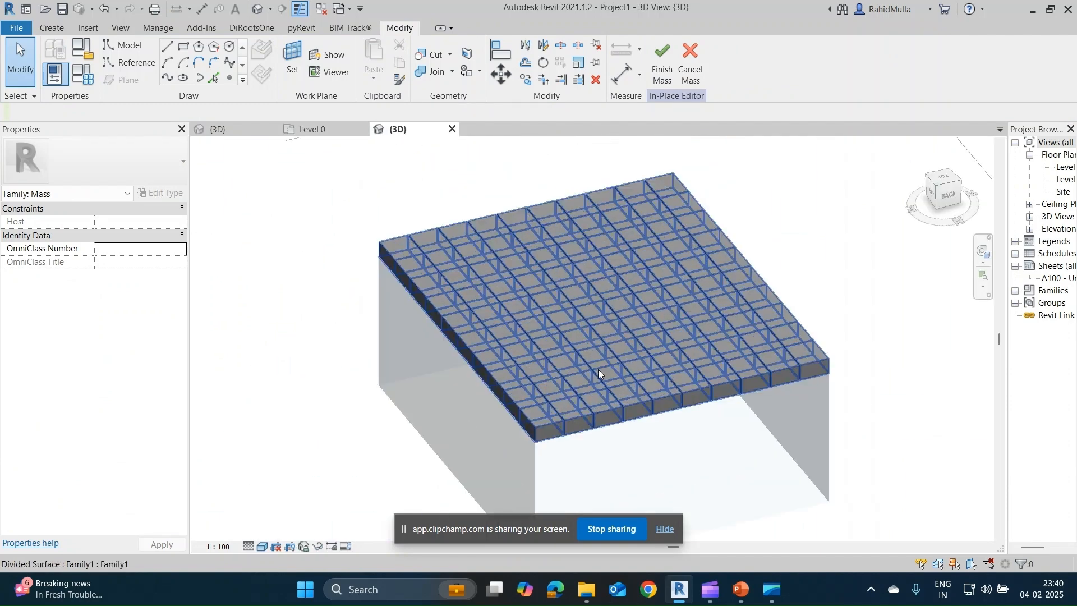
middle_click_drag(598, 369, 548, 493, "shift")
left_click(949, 183)
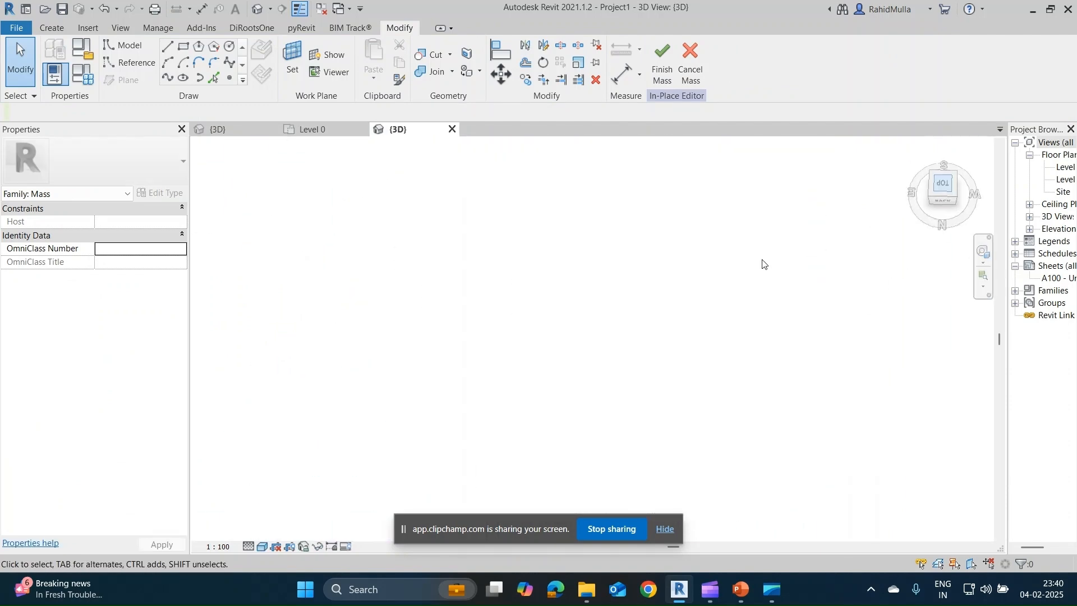
left_click(597, 363)
scroll(597, 363, "up", 6)
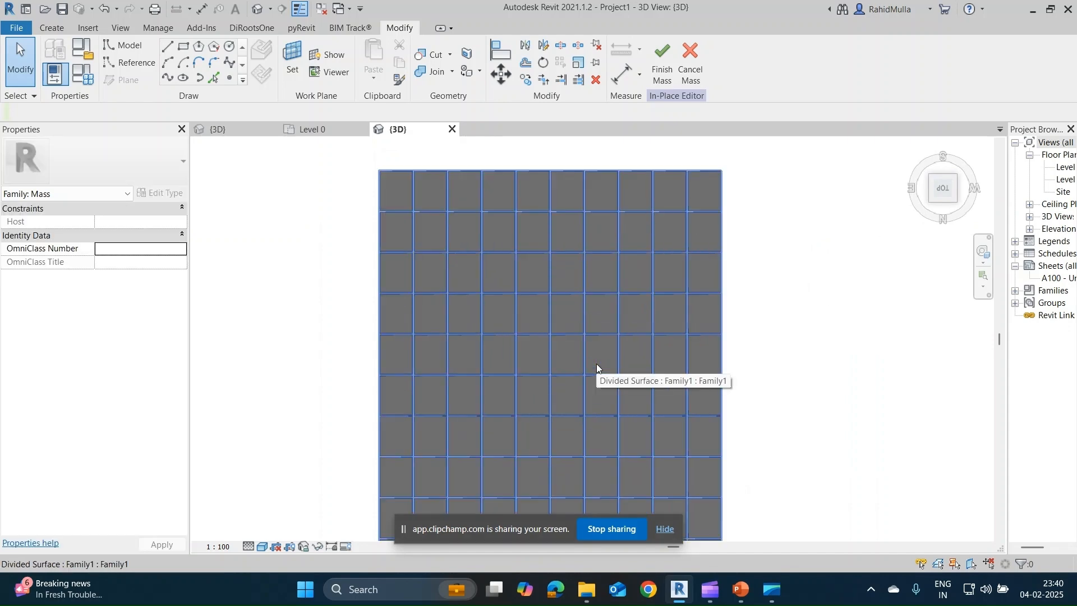
scroll(601, 353, "down", 8)
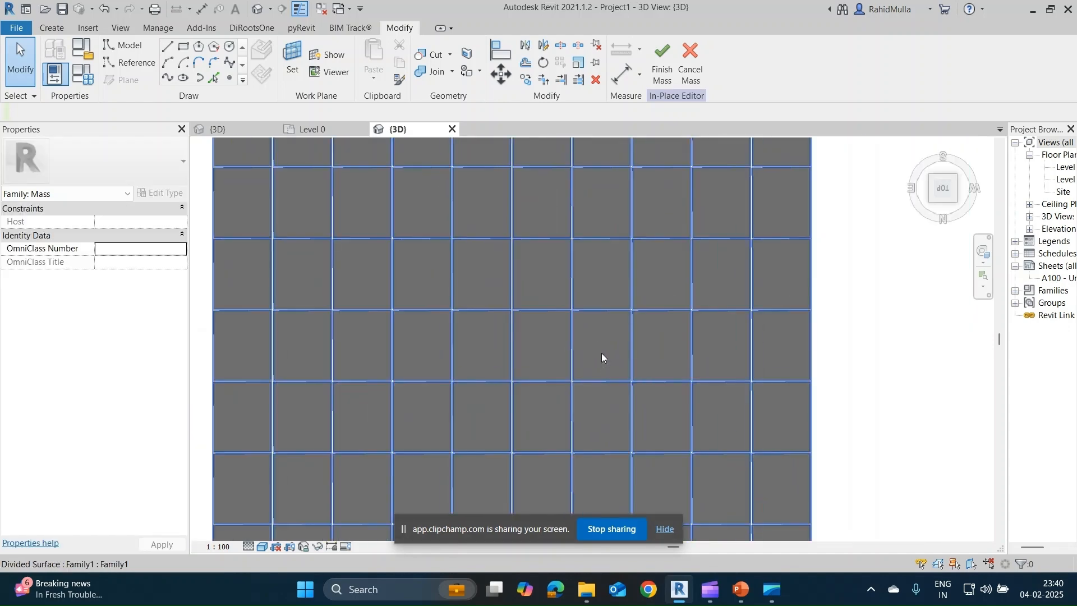
middle_click_drag(601, 353, 611, 378, "shift")
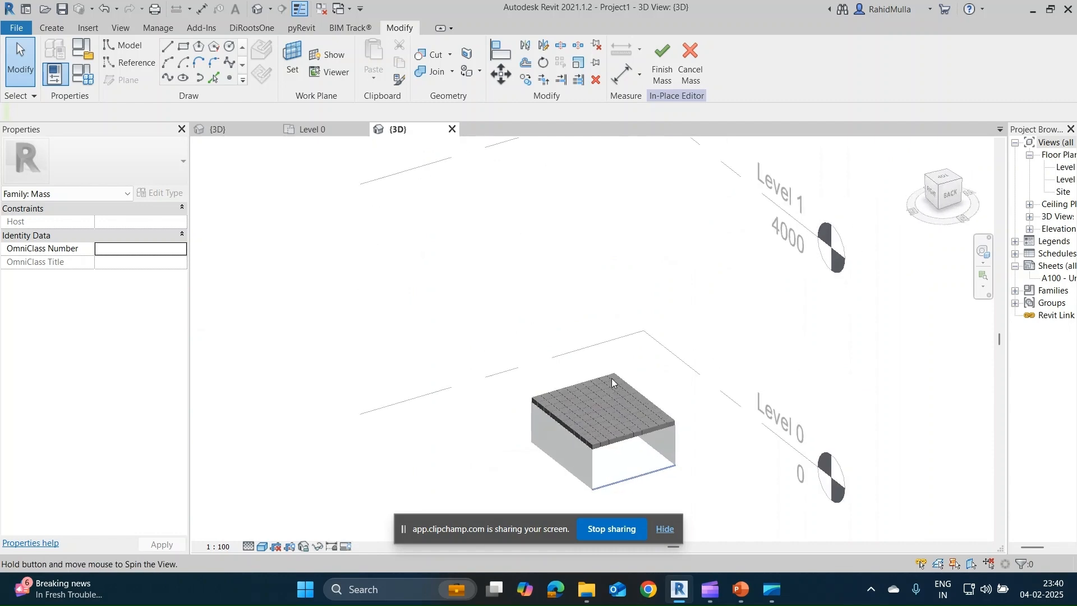
Raise the far-right front corner vertex of the box's top face to about 937 mm above the base.
middle_click_drag(624, 422, 614, 341, "shift")
scroll(614, 341, "up", 5)
scroll(615, 341, "up", 3)
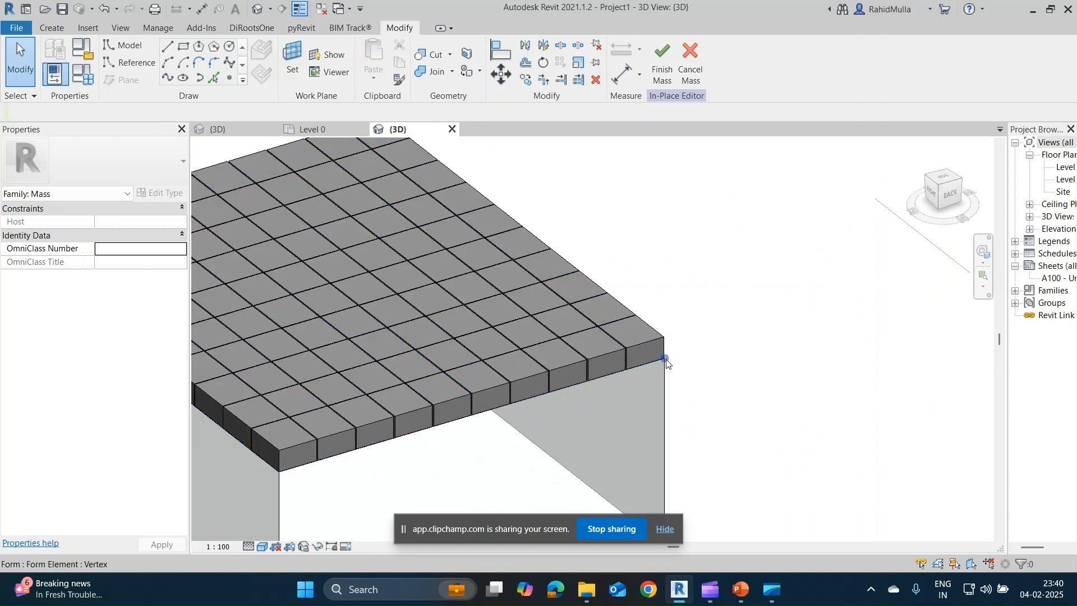
left_click(666, 360)
left_click_drag(665, 331, 668, 263)
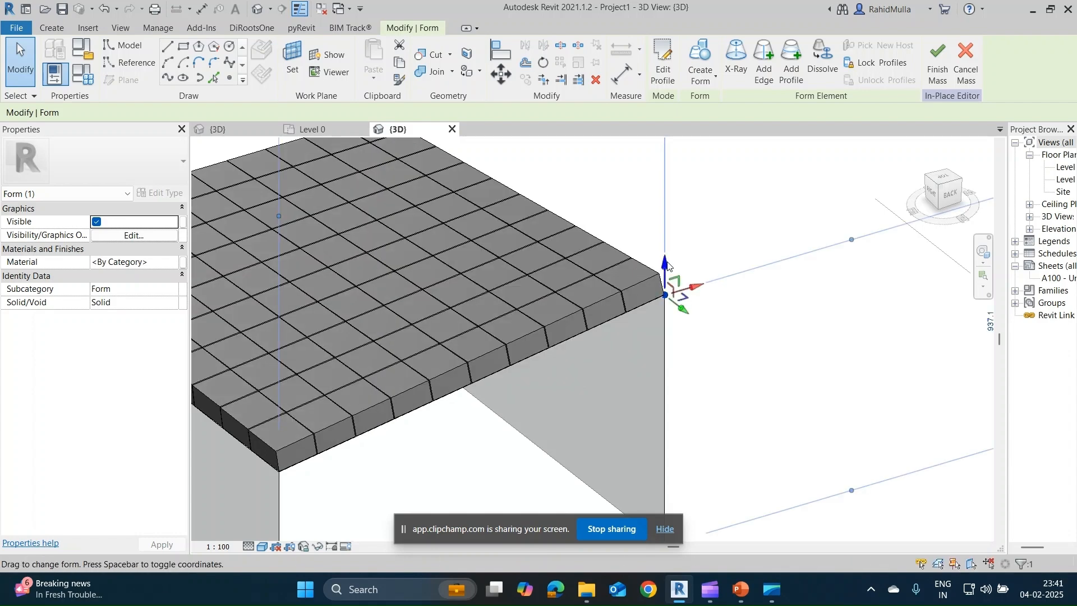
Raise the front edge of the box's top face slightly along the vertical axis and clear the selection.
scroll(641, 297, "down", 3)
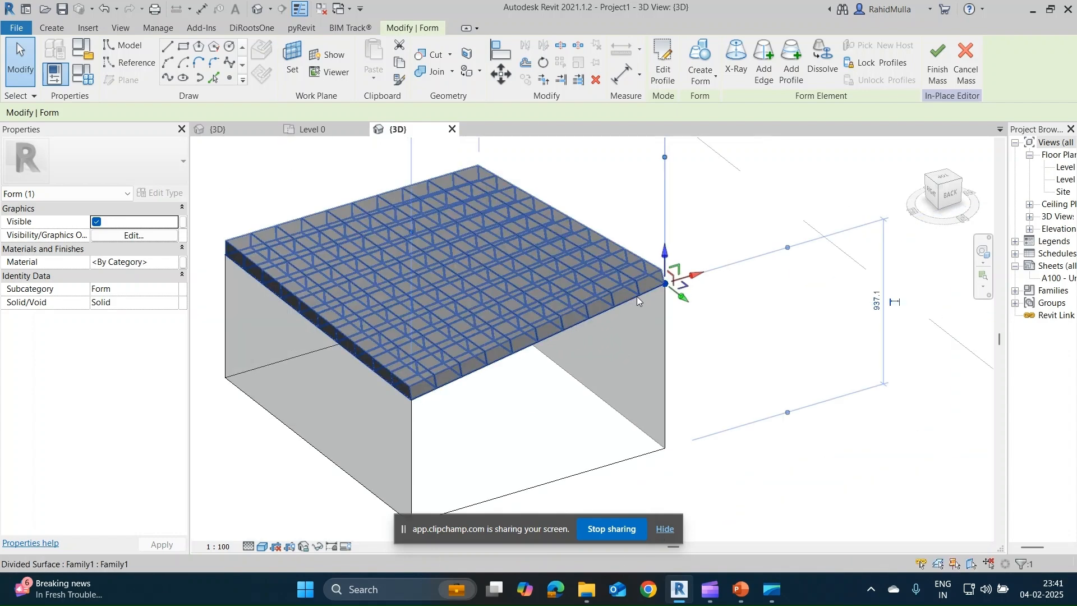
key("Tab")
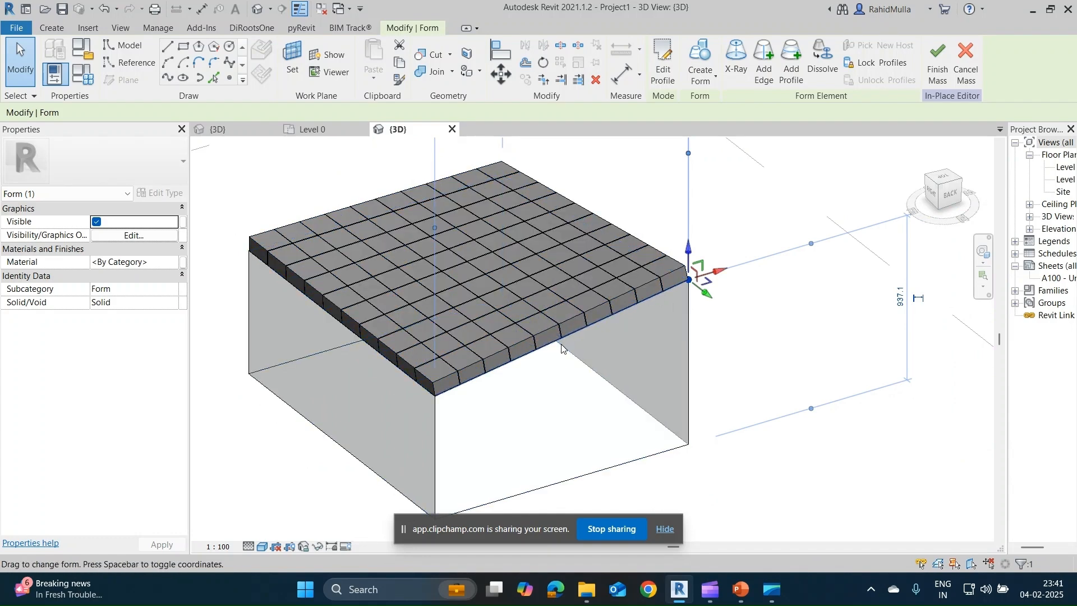
left_click(561, 342)
left_click_drag(561, 299, 560, 290)
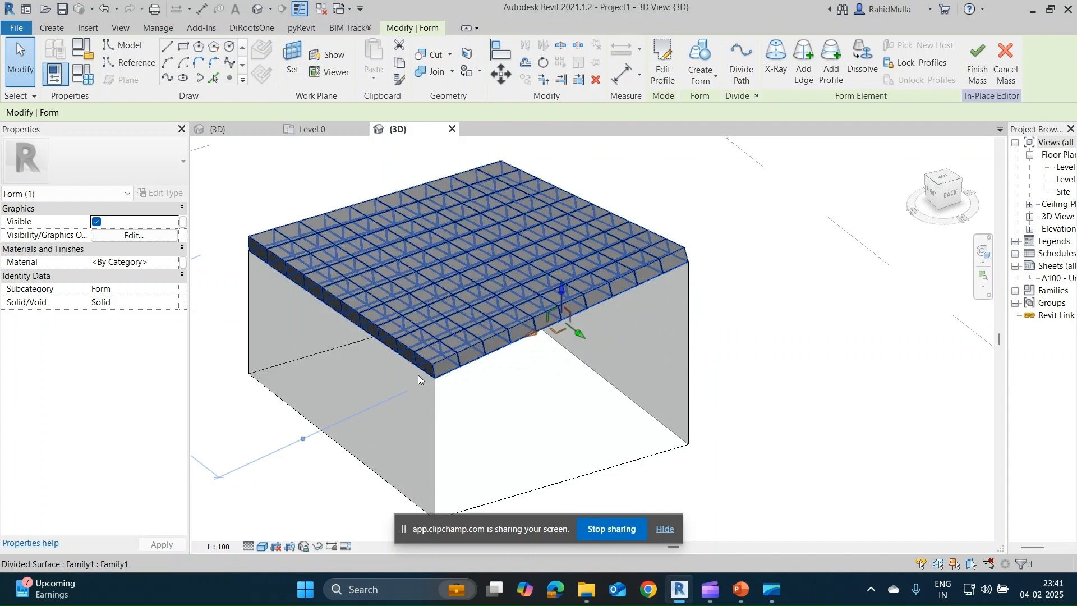
key("Escape")
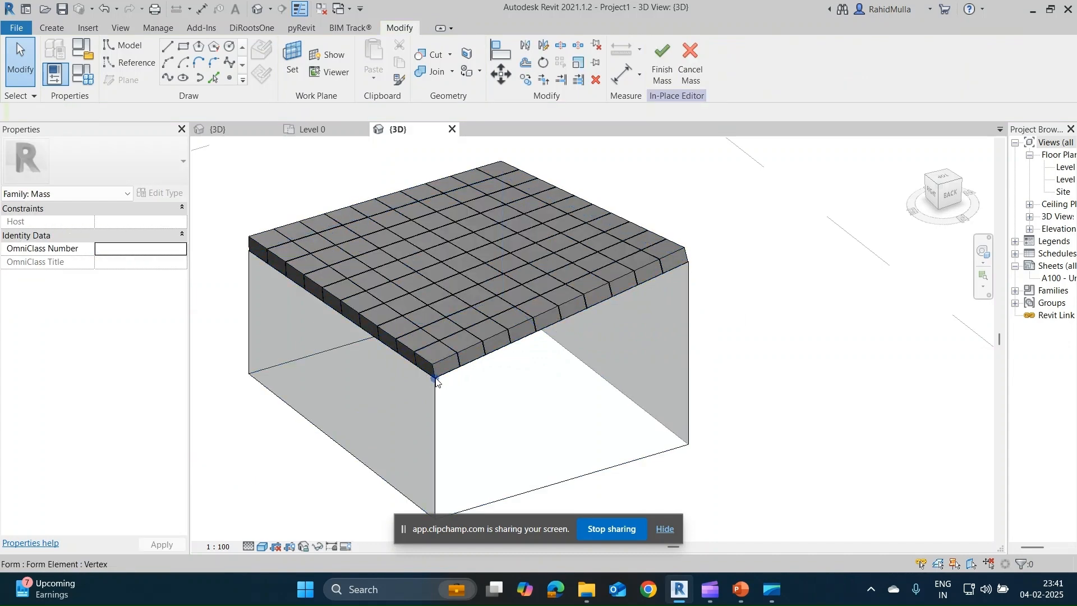
Lower the back-right corner vertex of the box's top face to about 577 mm above the base and raise the front-right corner vertex vertically.
left_click(435, 379)
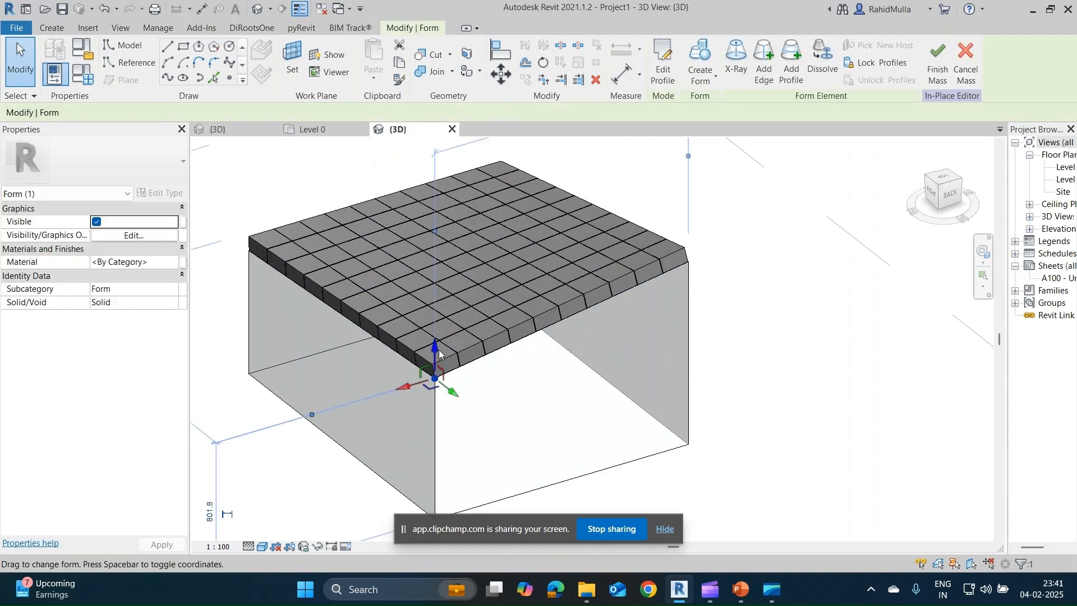
left_click_drag(434, 347, 425, 386)
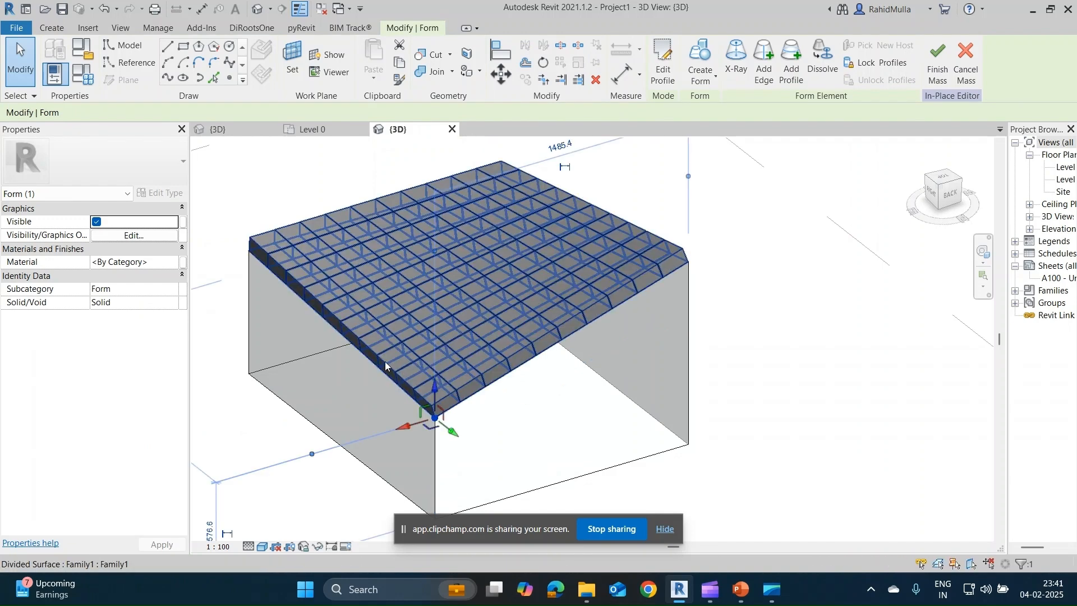
key("Escape")
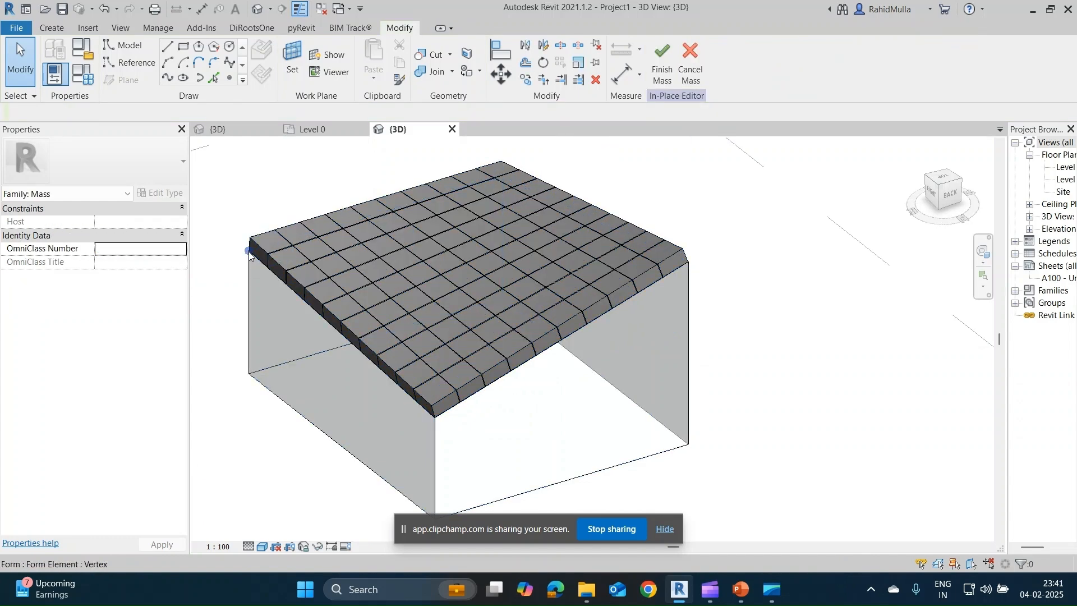
left_click(249, 252)
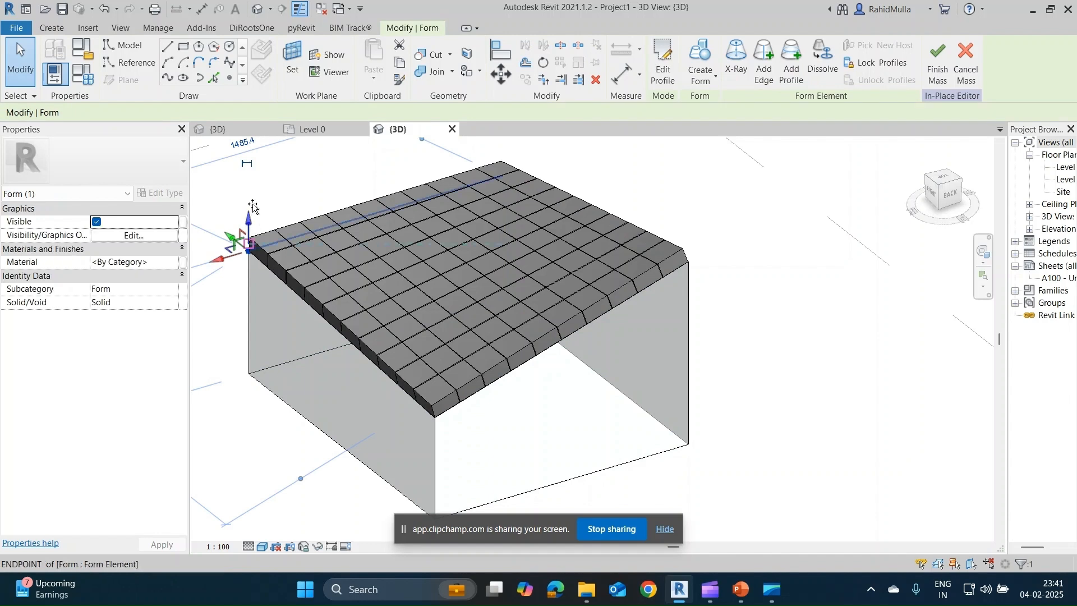
left_click_drag(249, 252, 258, 176)
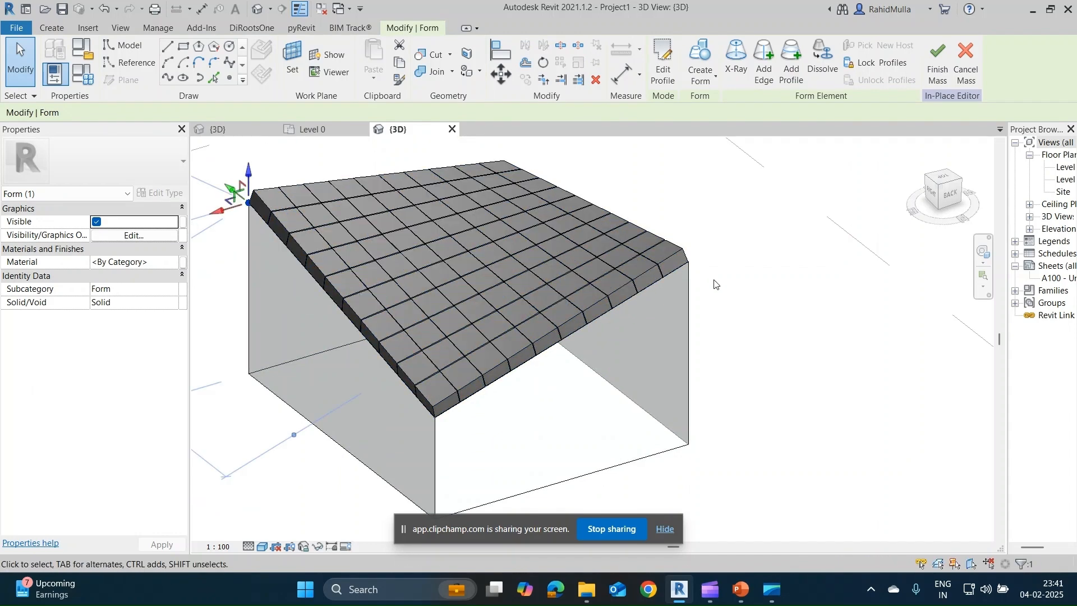
Lower the front-left corner vertex of the box's top face to about 536 mm above the base and inspect the panels along the back edge.
middle_click_drag(735, 313, 555, 336, "shift")
scroll(701, 317, "up", 3)
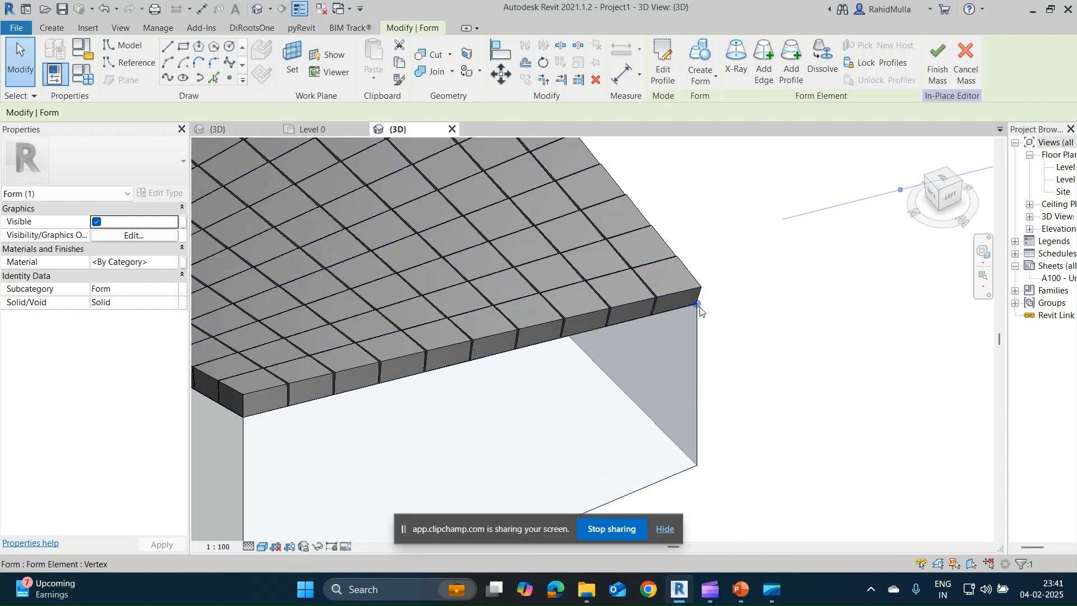
left_click(699, 307)
left_click_drag(697, 284, 696, 313)
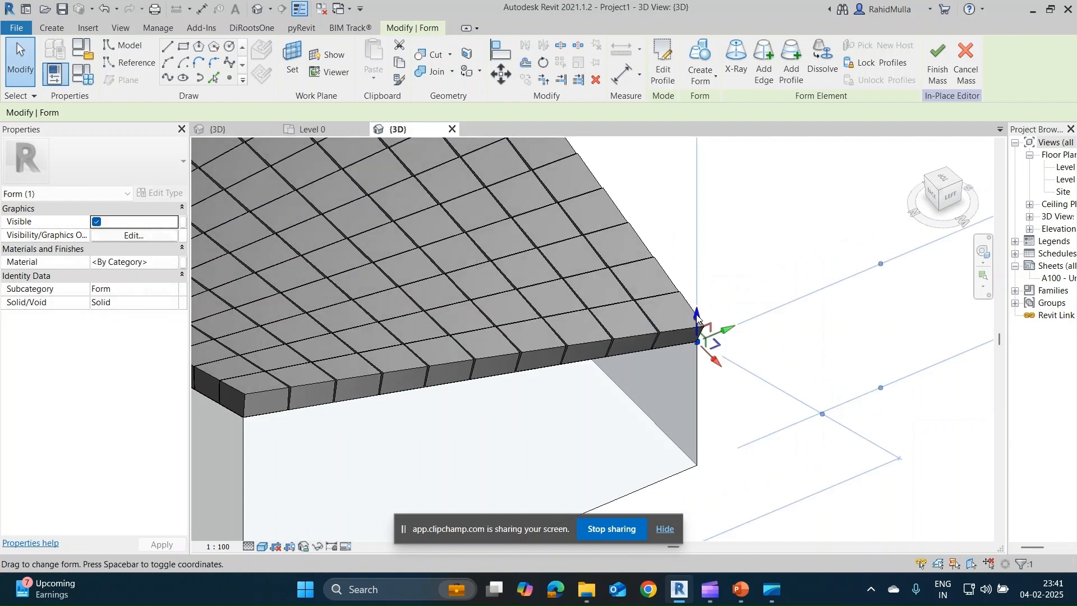
scroll(533, 296, "down", 4)
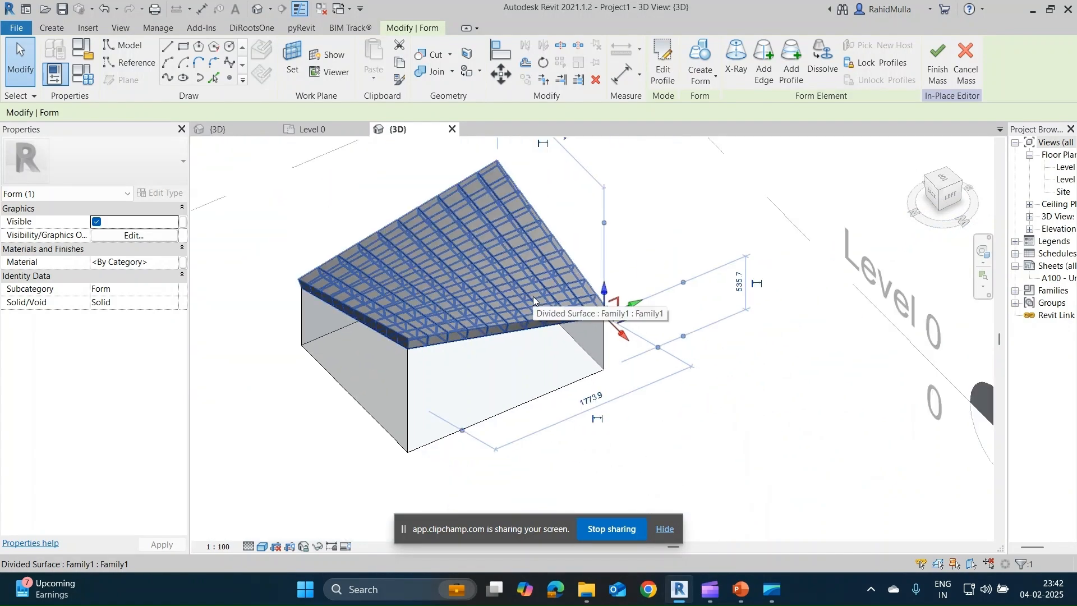
middle_click_drag(481, 354, 540, 342, "shift")
scroll(471, 338, "up", 6)
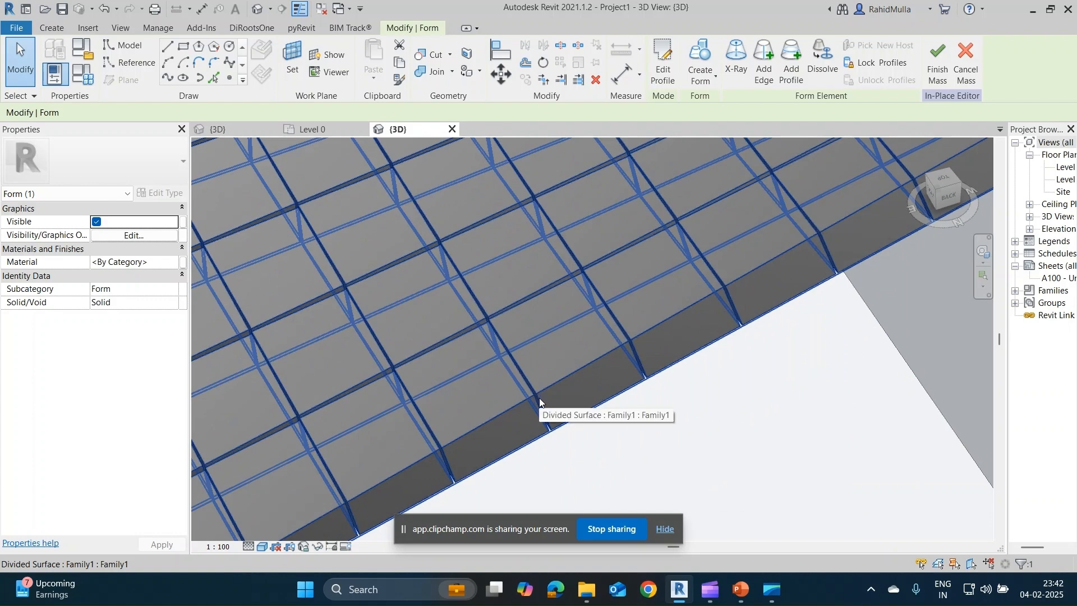
scroll(510, 385, "down", 6)
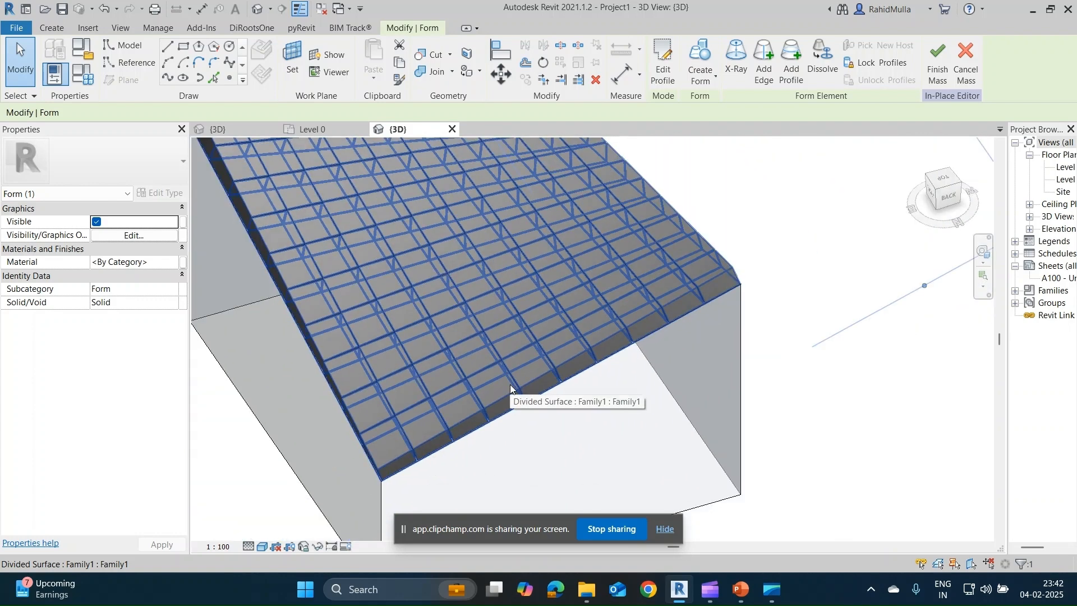
middle_click_drag(509, 368, 515, 375)
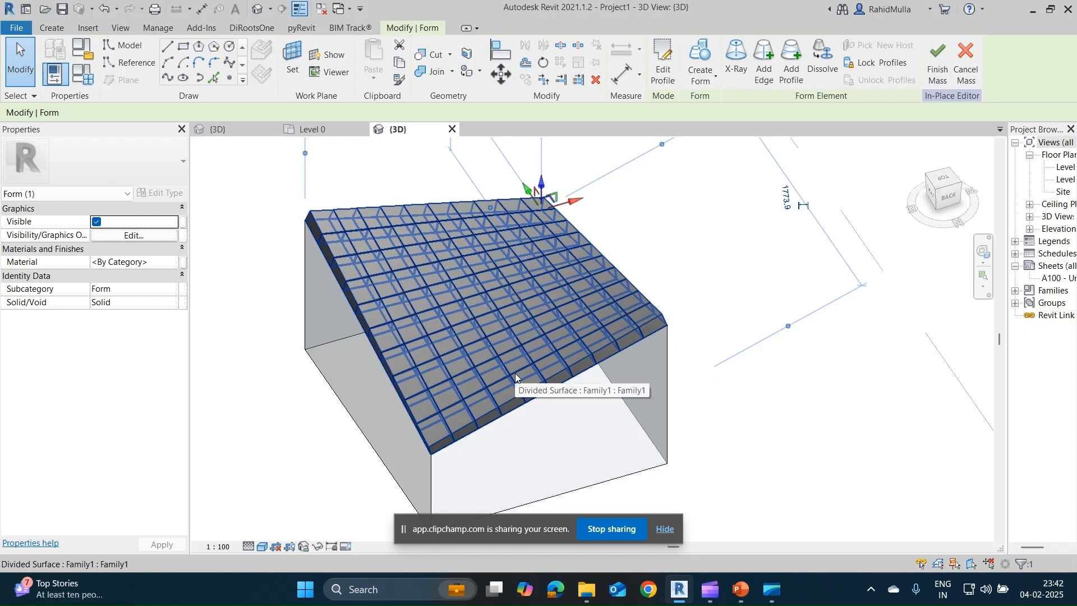